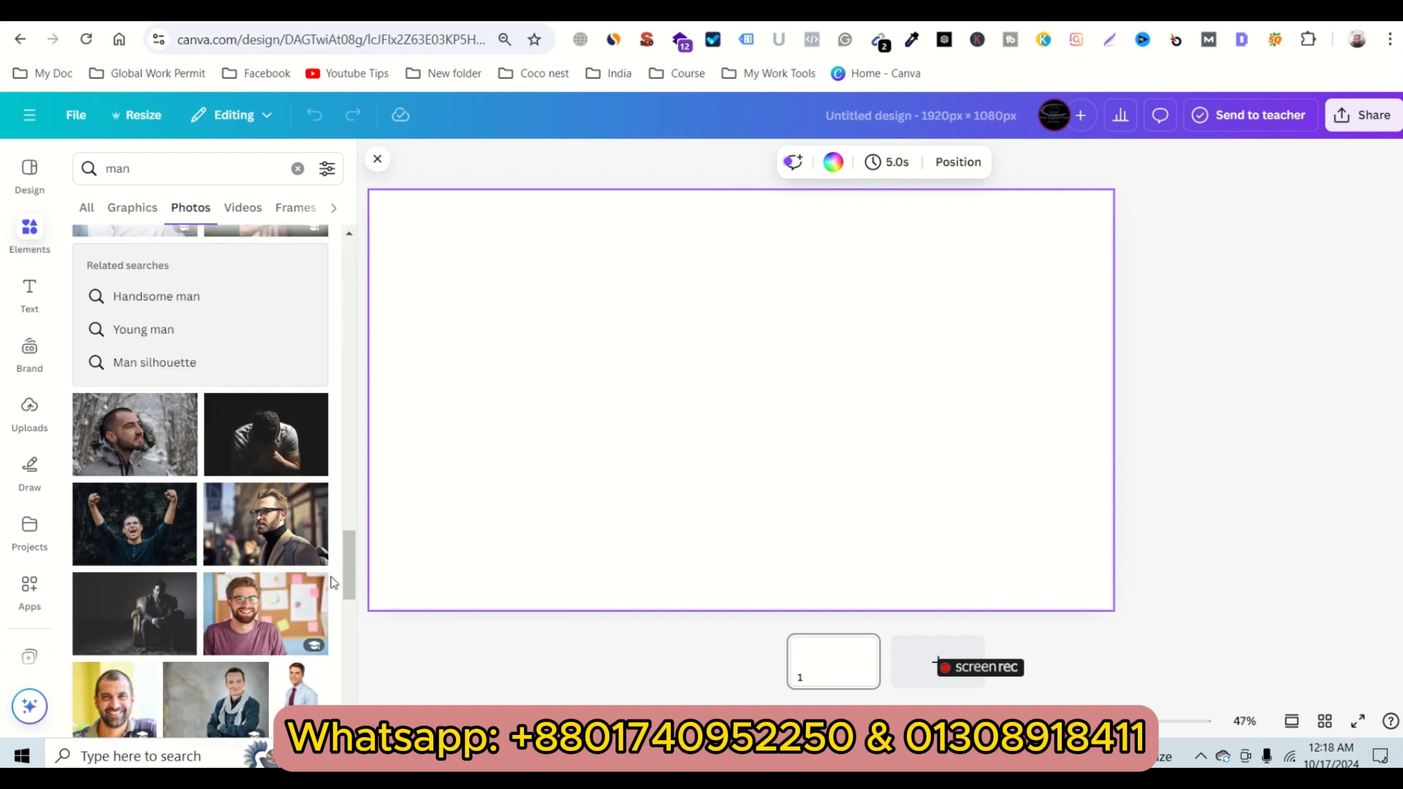
Add the photo of the bearded man in dark glasses with its background removed, and enlarge it across the first page
click(263, 539)
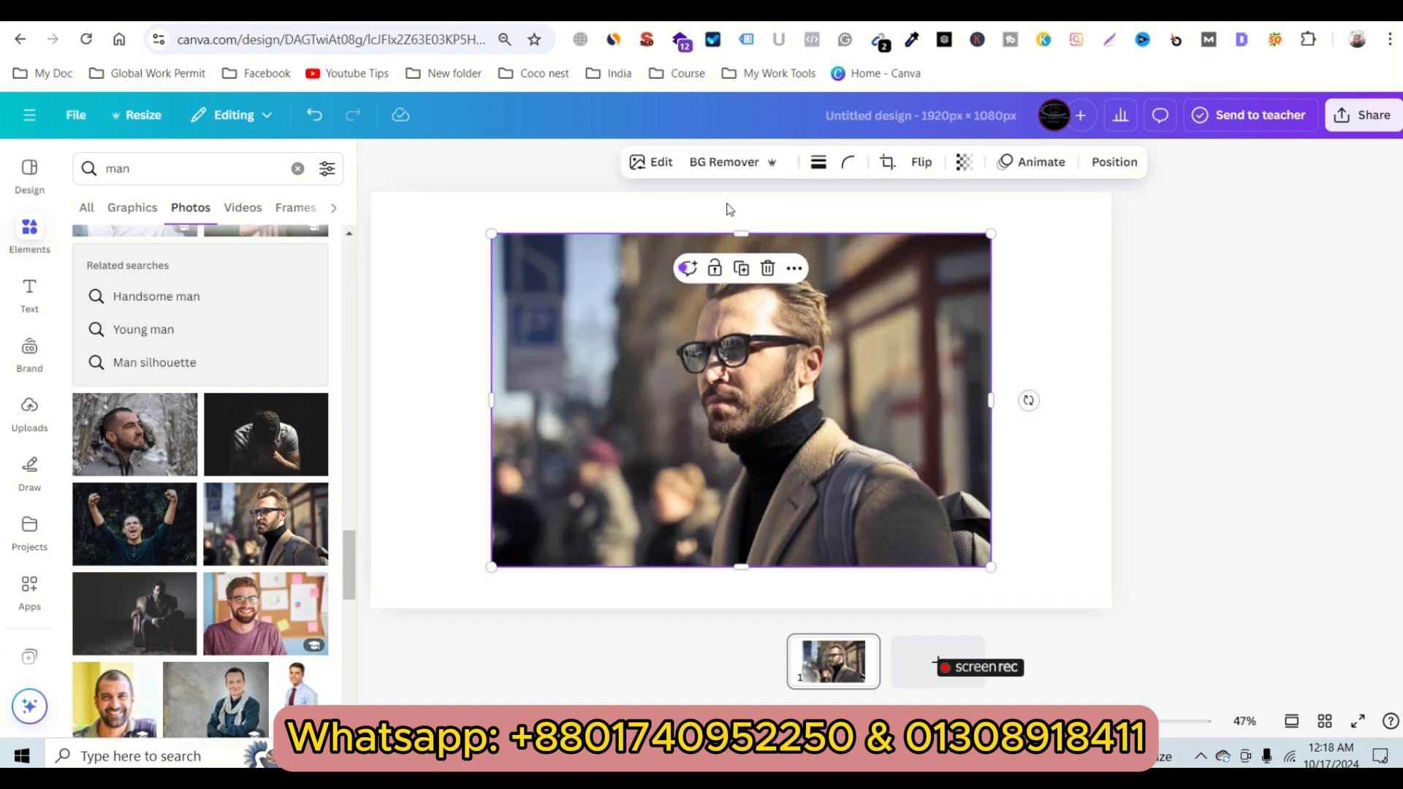
click(722, 163)
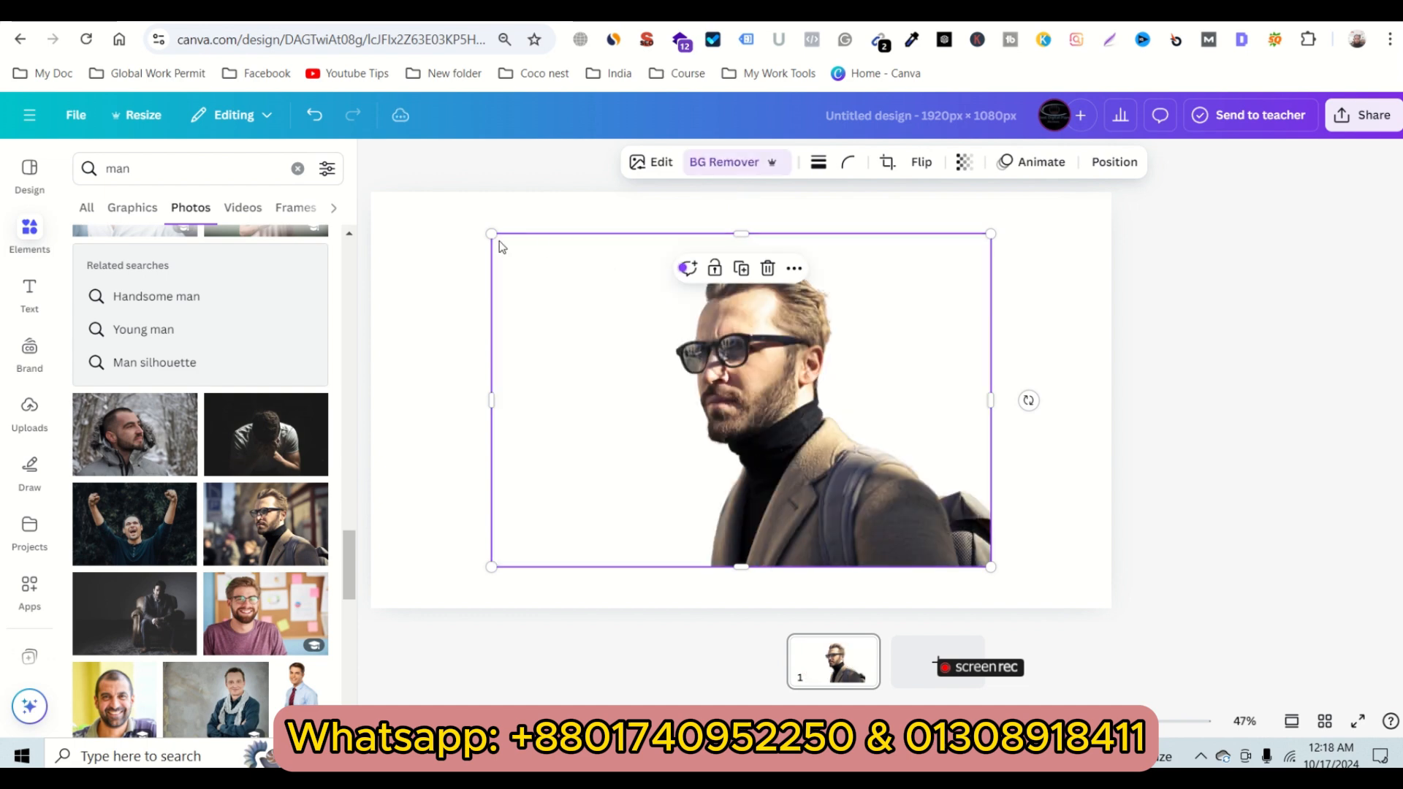
drag(494, 239, 412, 181)
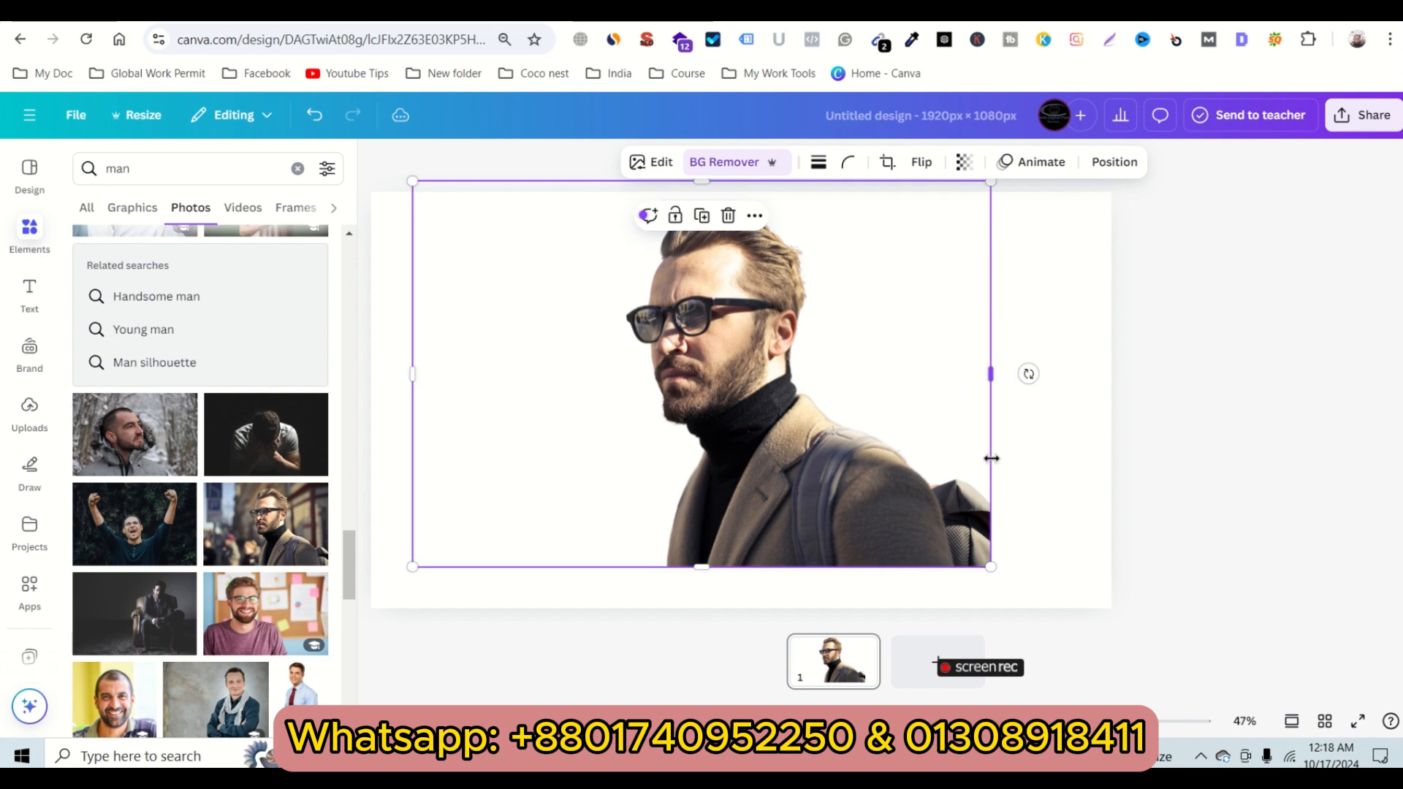
drag(849, 458, 839, 472)
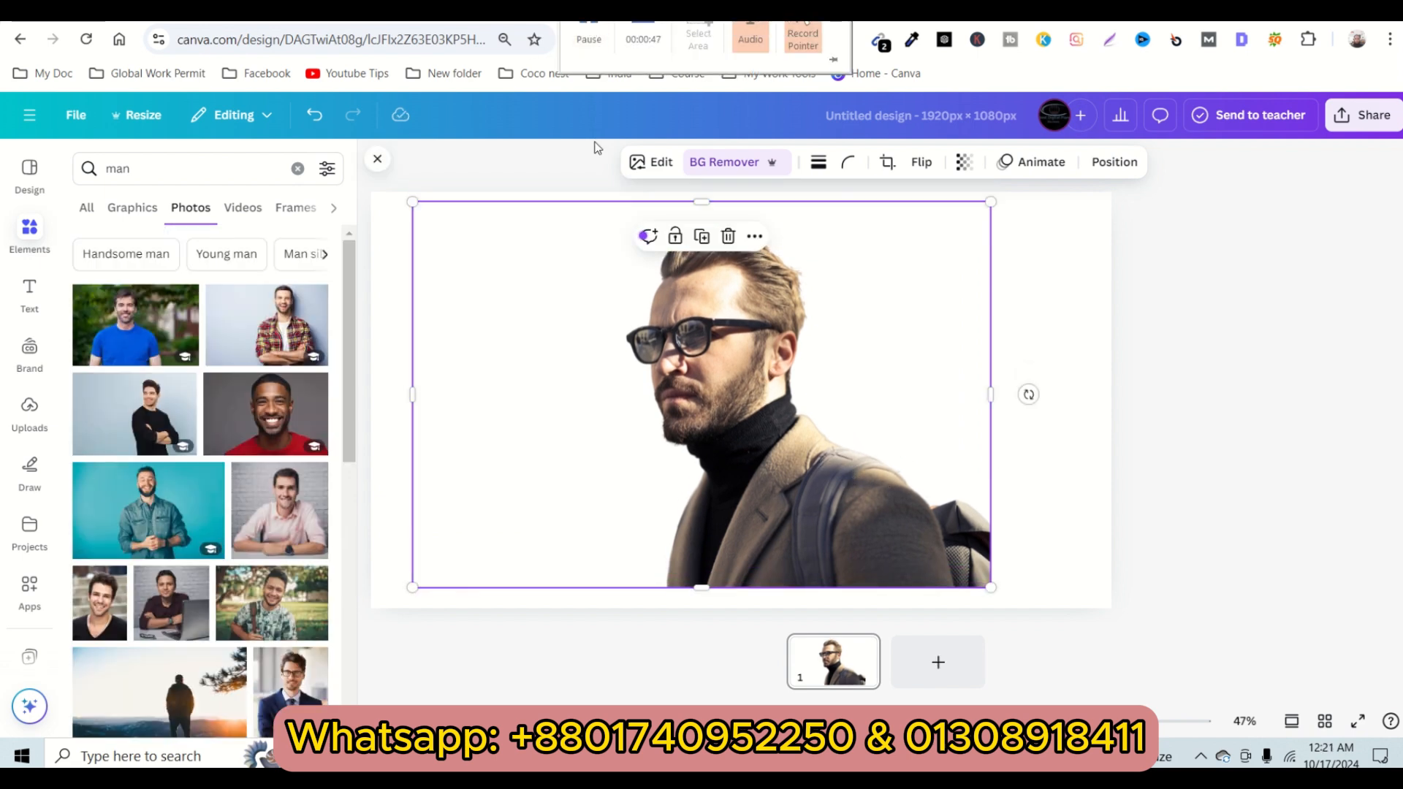
Add a second page and search the photos for "man in montain"
click(939, 663)
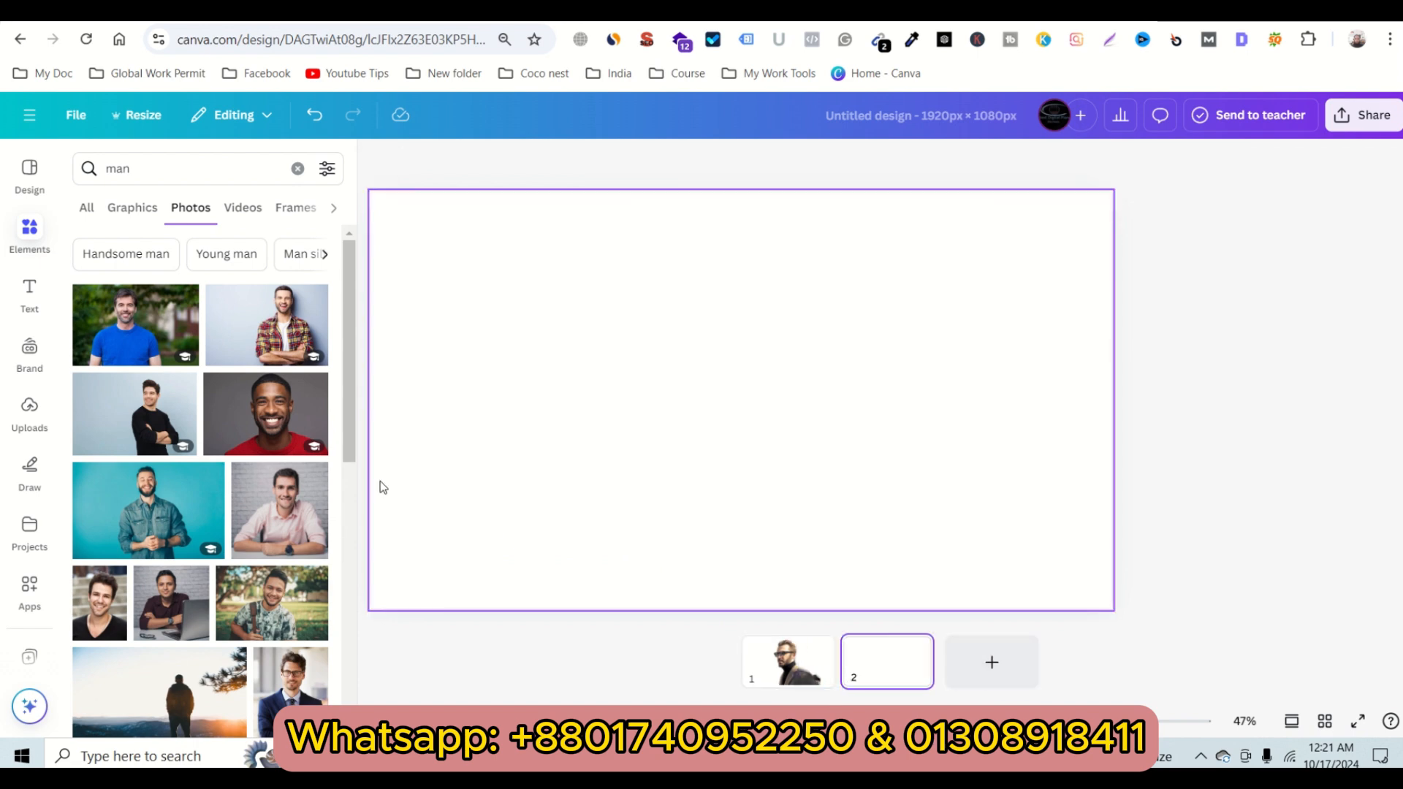
click(157, 175)
text(man )
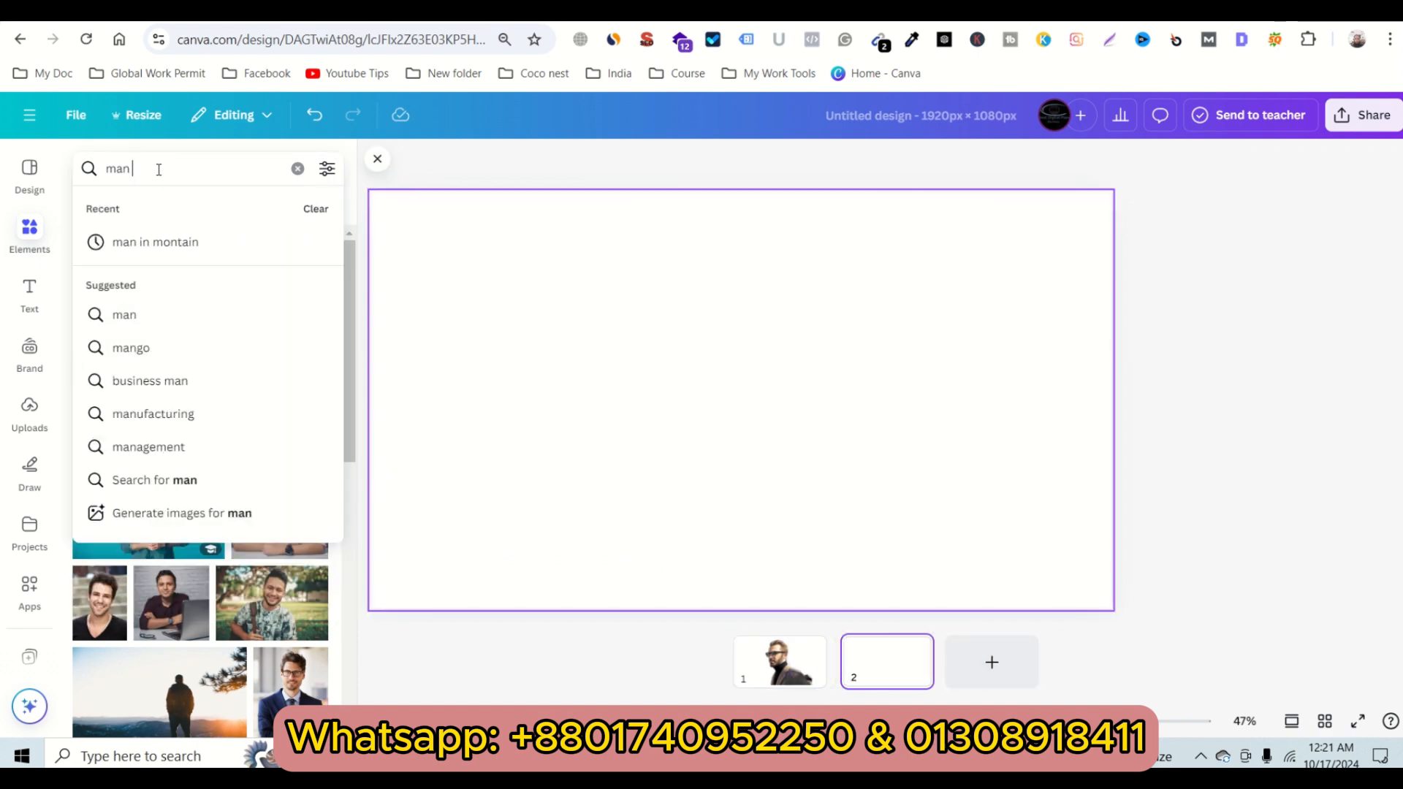
text(in montain)
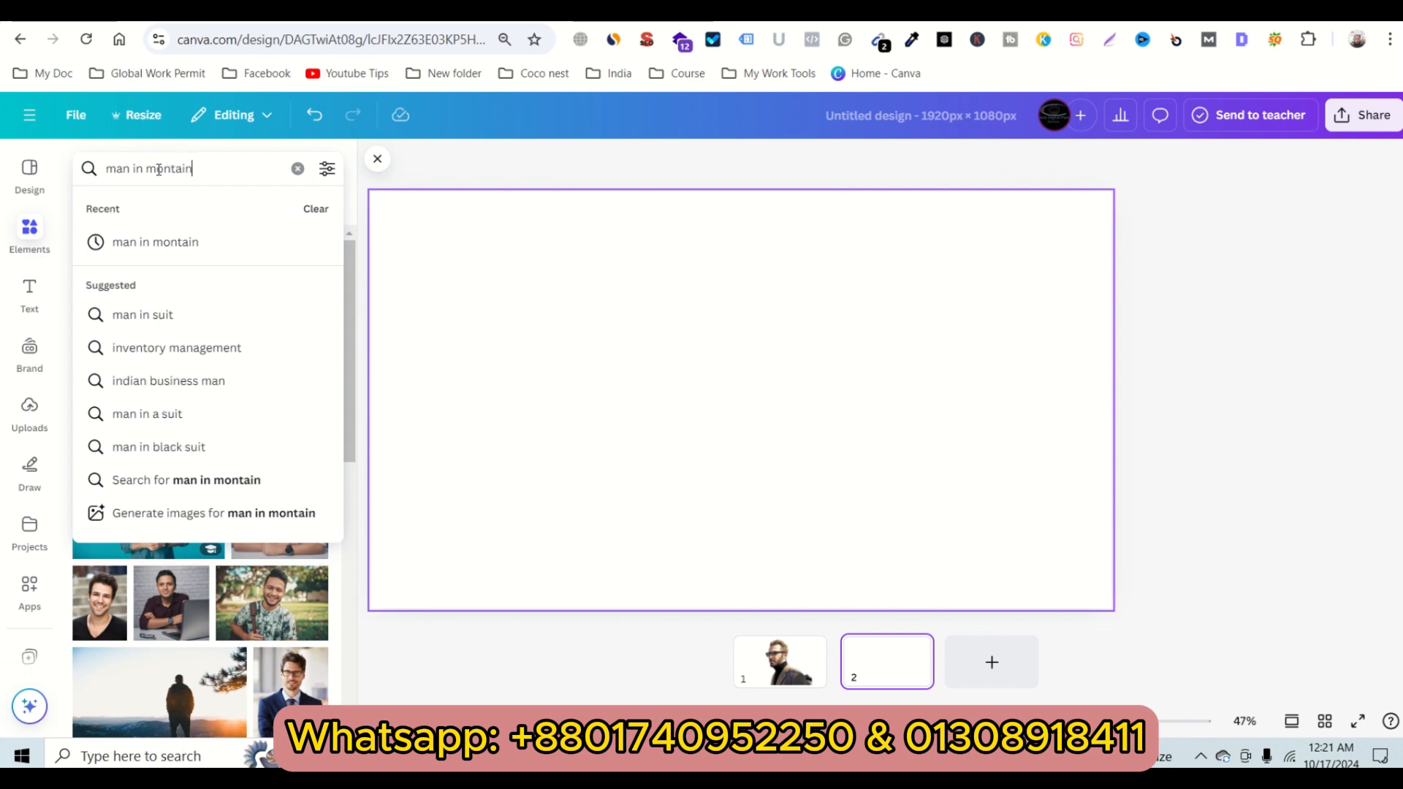
key(Return)
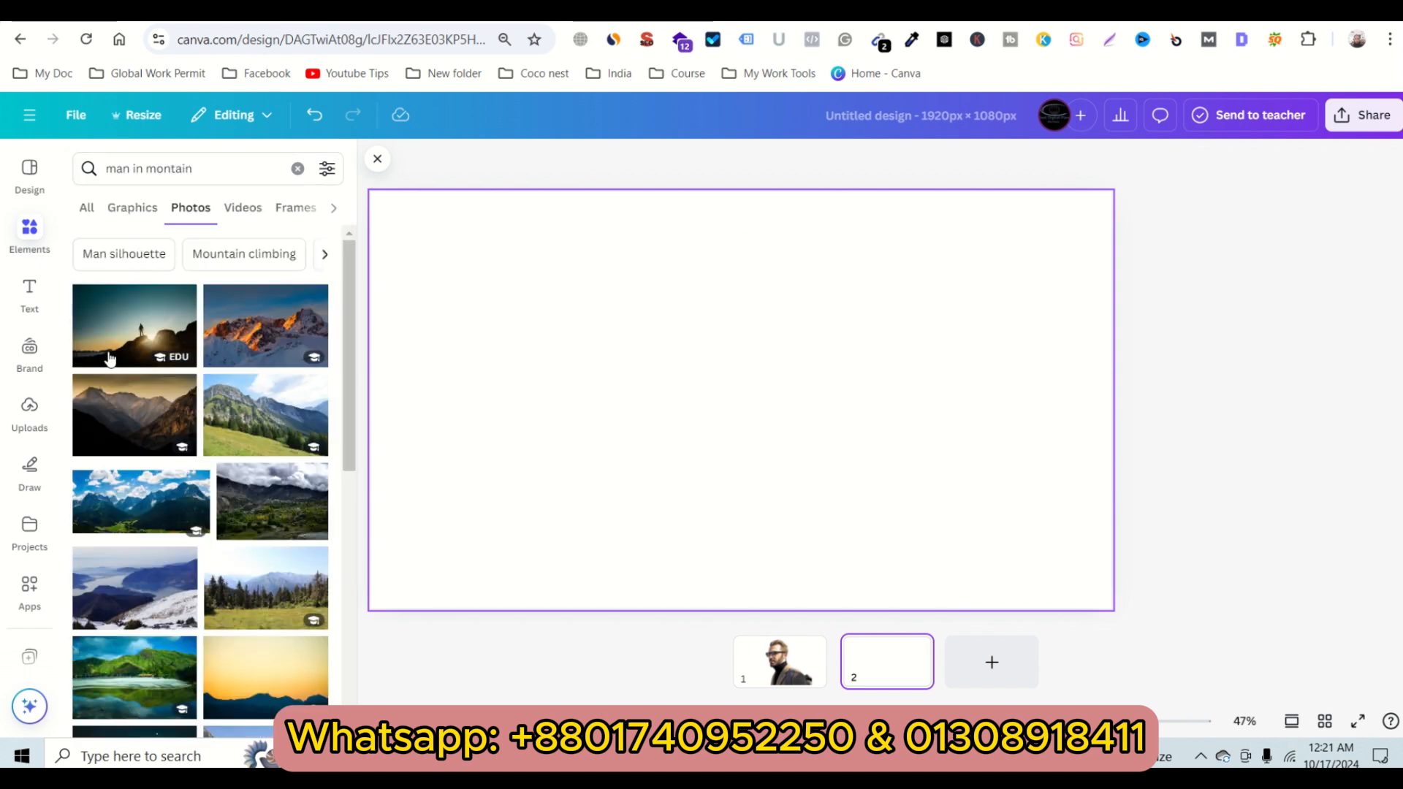
Find the portrait photo of the hiker with a backpack crouching on a rock and place it on page 2
scroll(204, 485, down, 4)
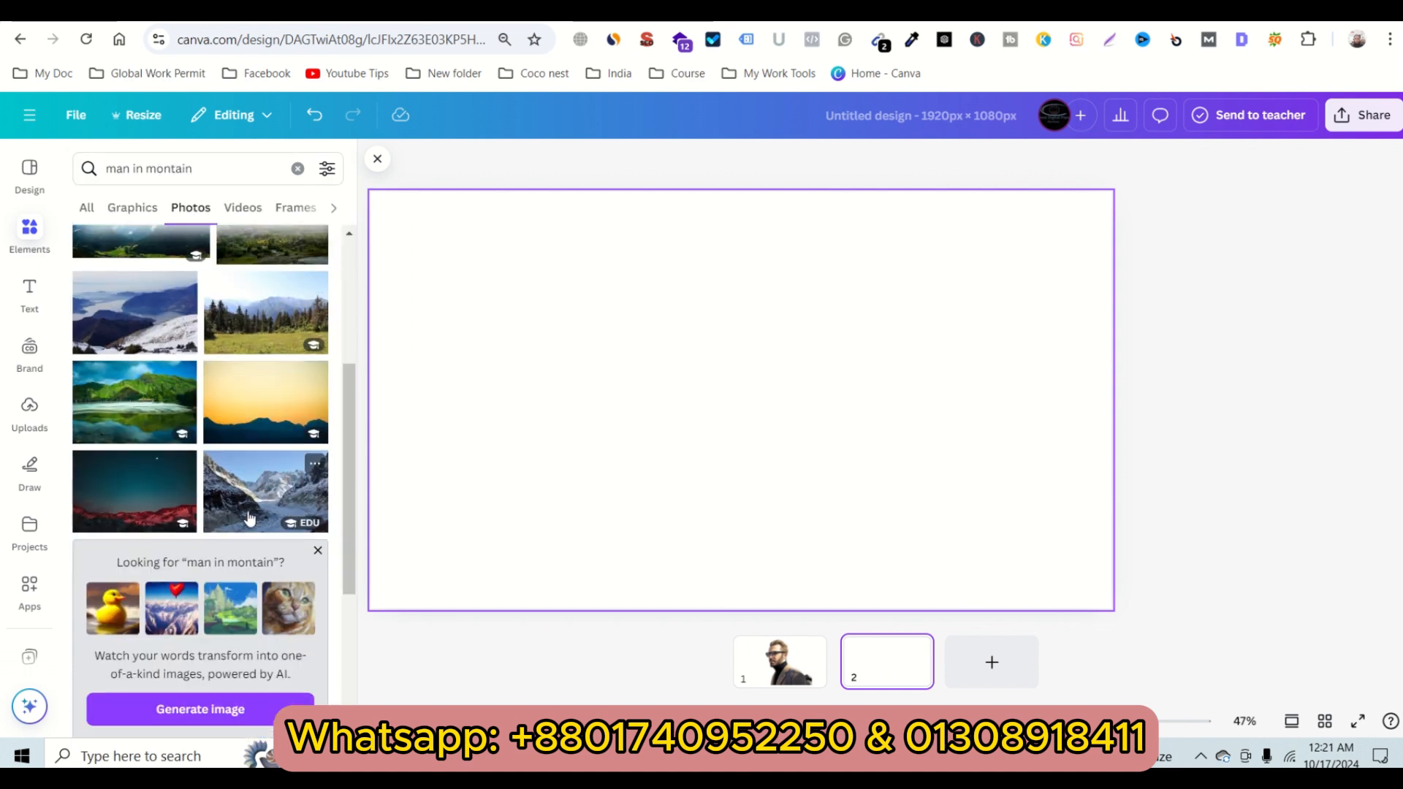
scroll(248, 518, down, 8)
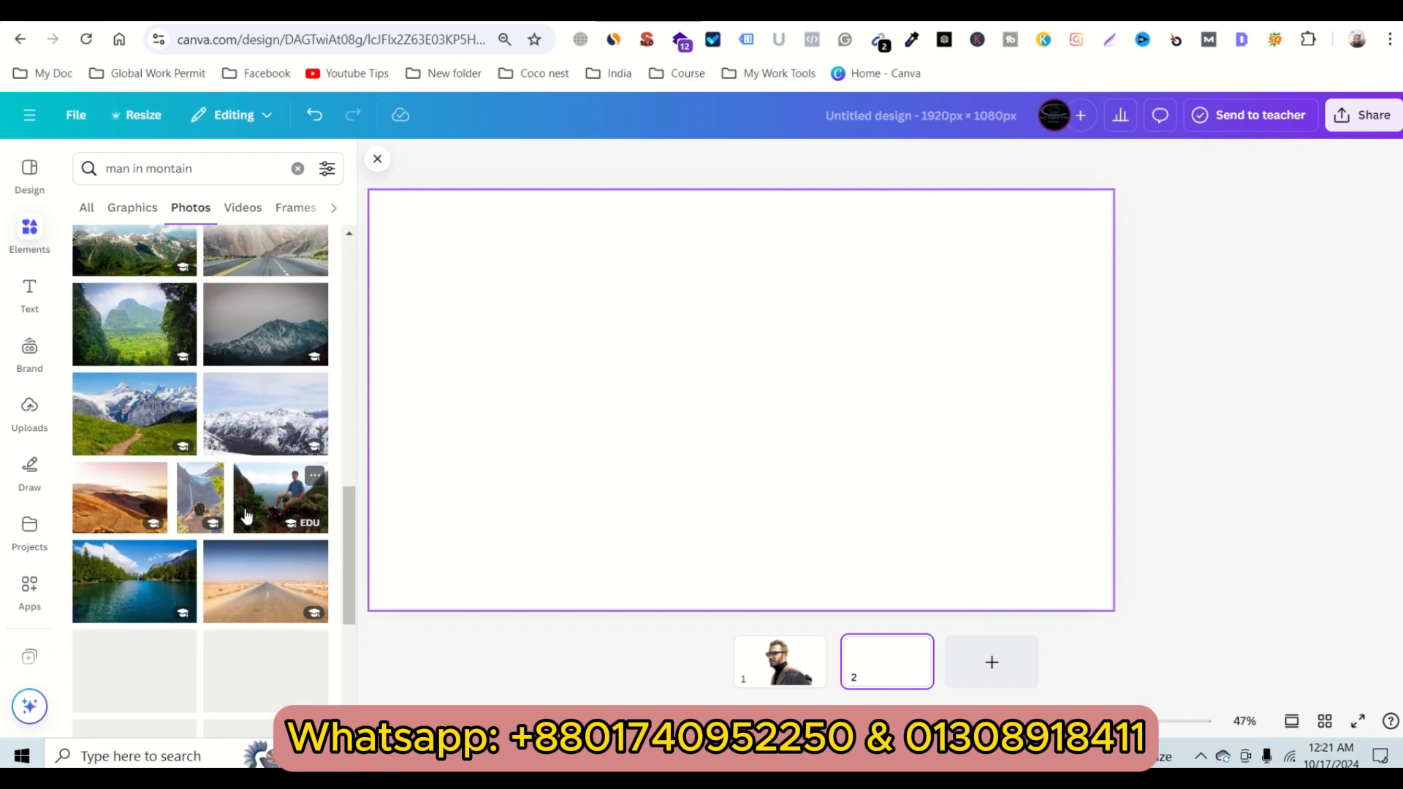
scroll(252, 526, down, 3)
scroll(264, 557, down, 6)
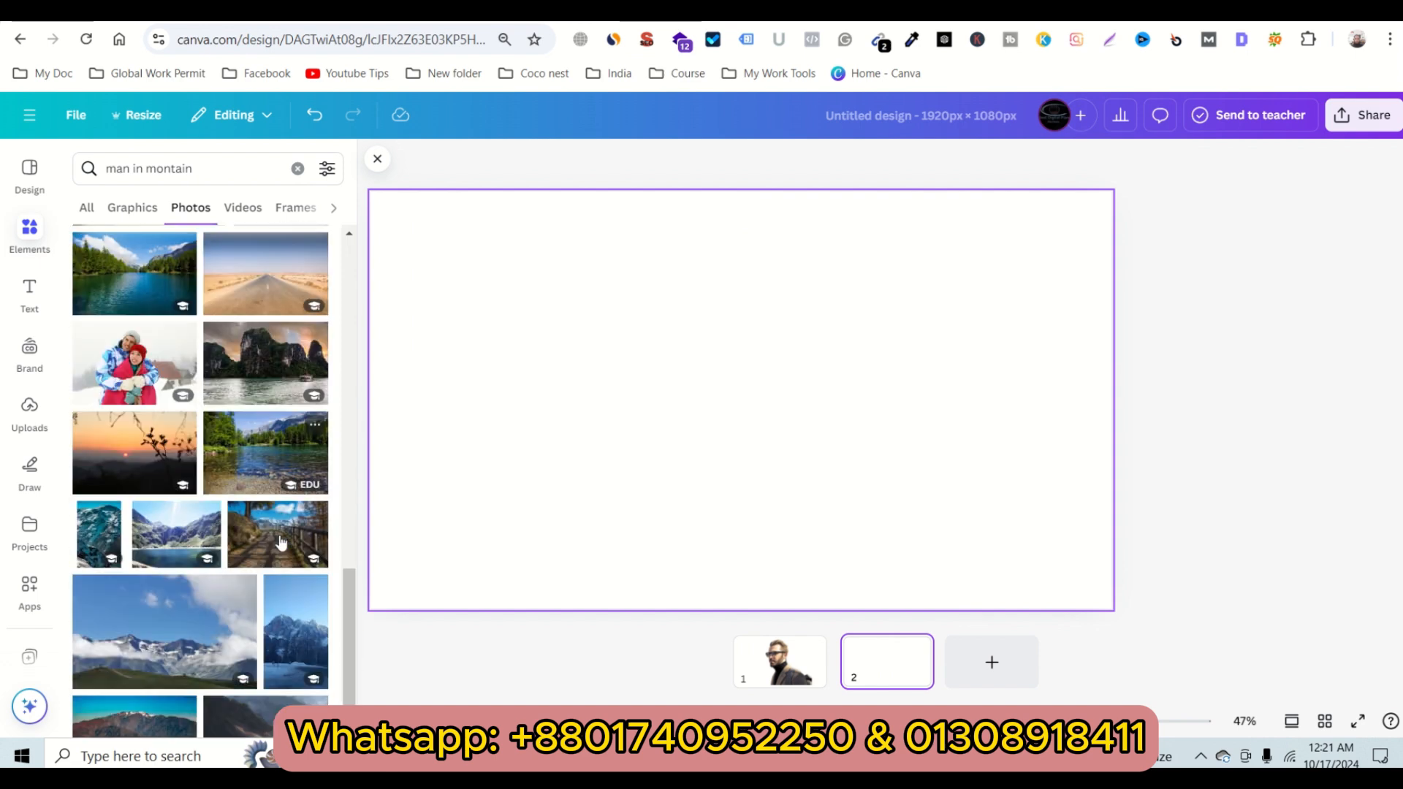
scroll(280, 527, down, 8)
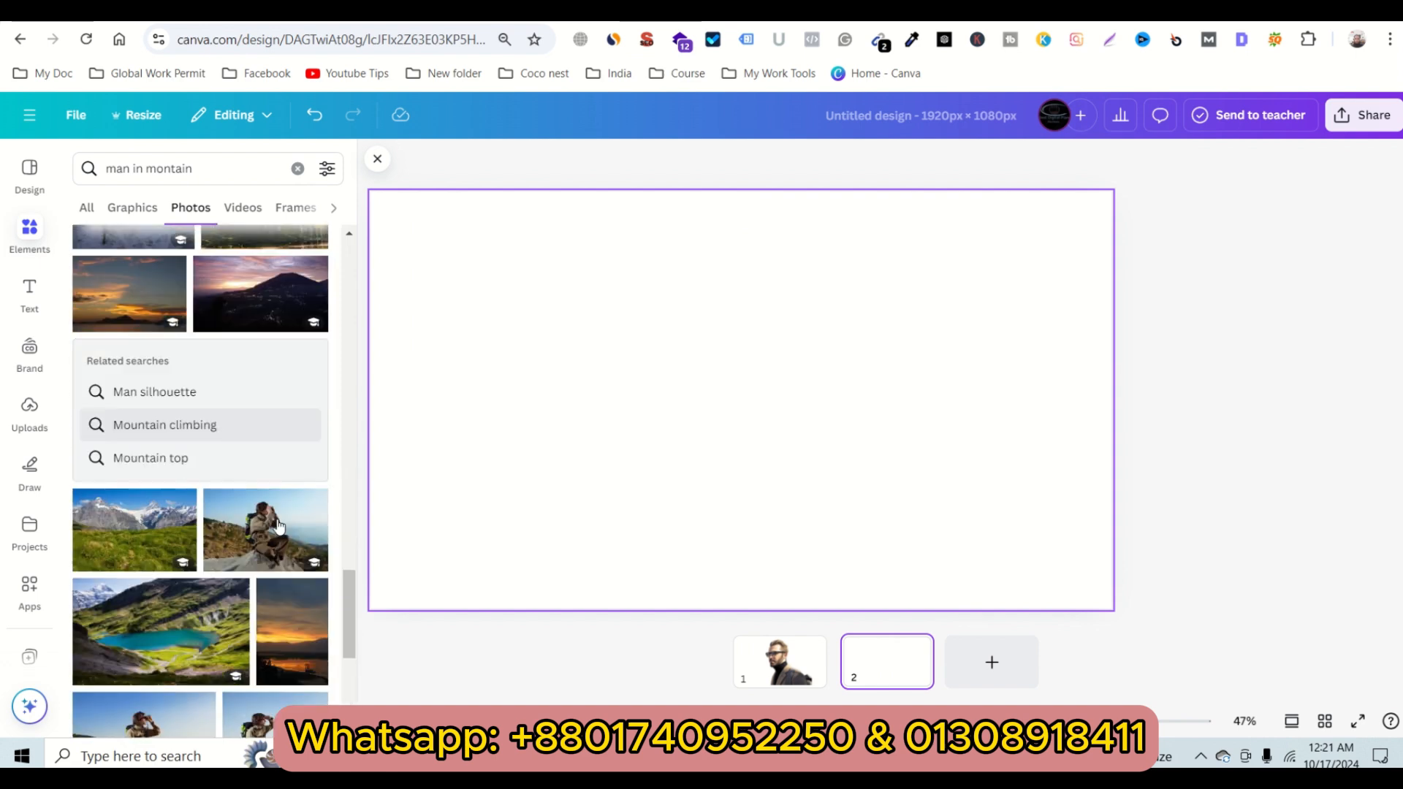
scroll(279, 545, down, 3)
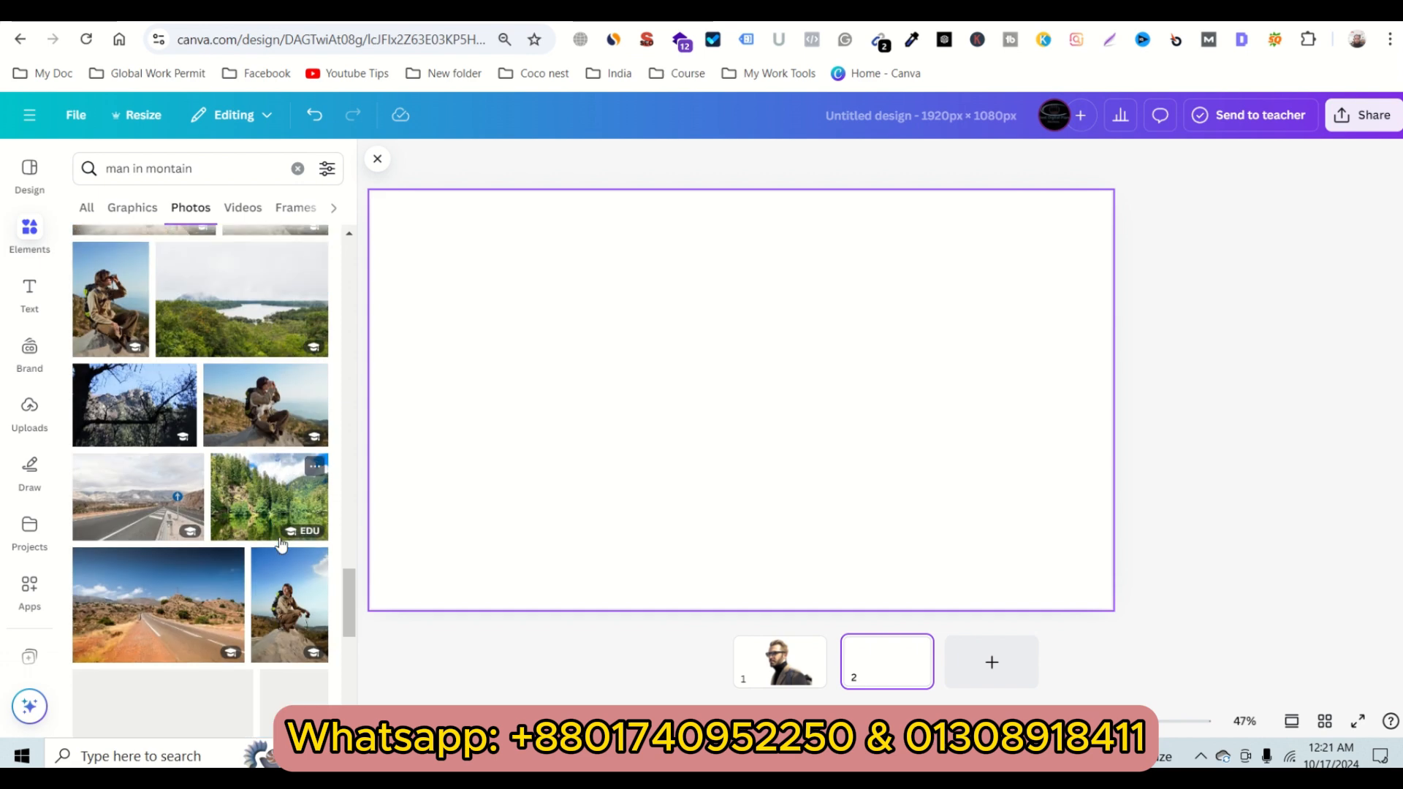
click(302, 616)
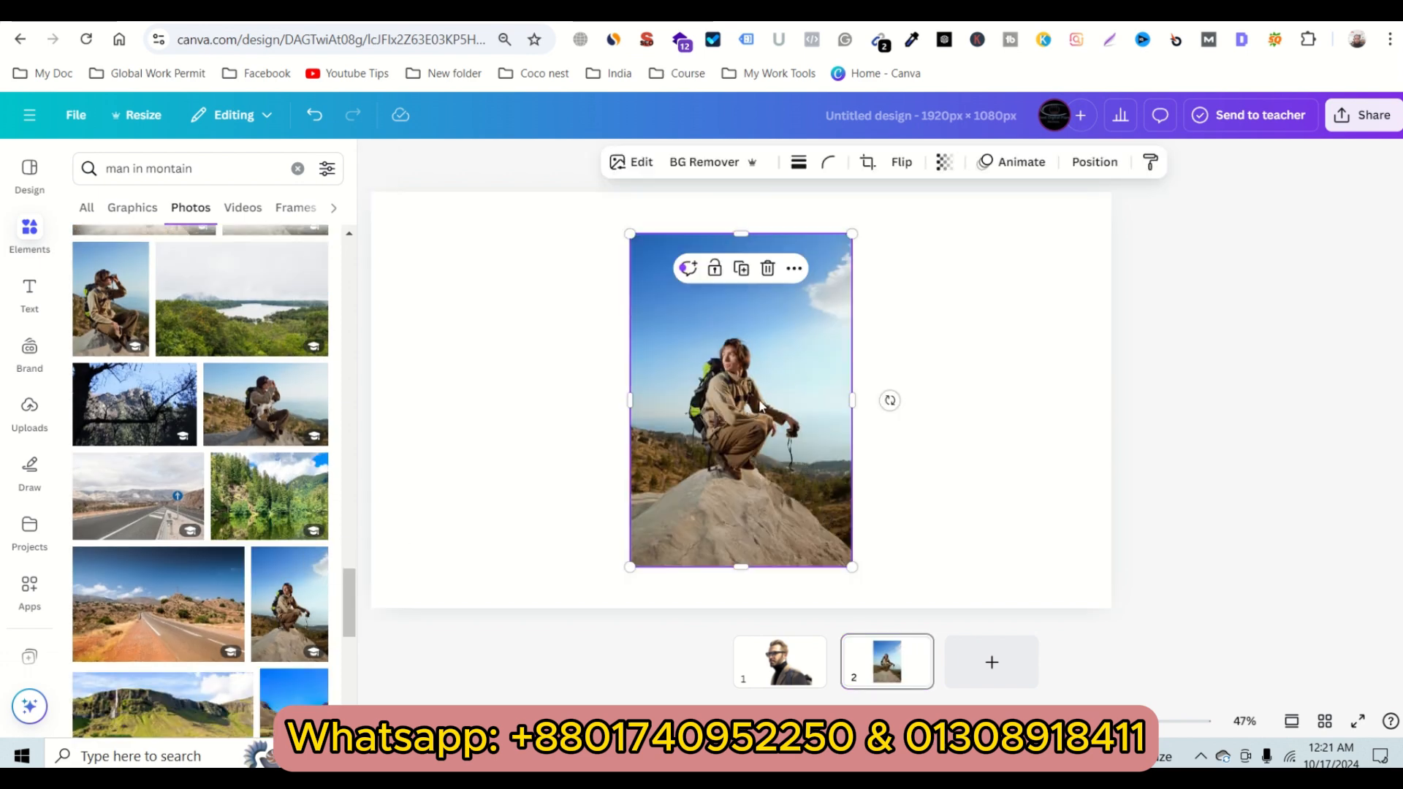
Move the hiker photo to the left edge of page 2 and enlarge it to fill the full page height
drag(761, 407, 424, 345)
drag(593, 524, 676, 578)
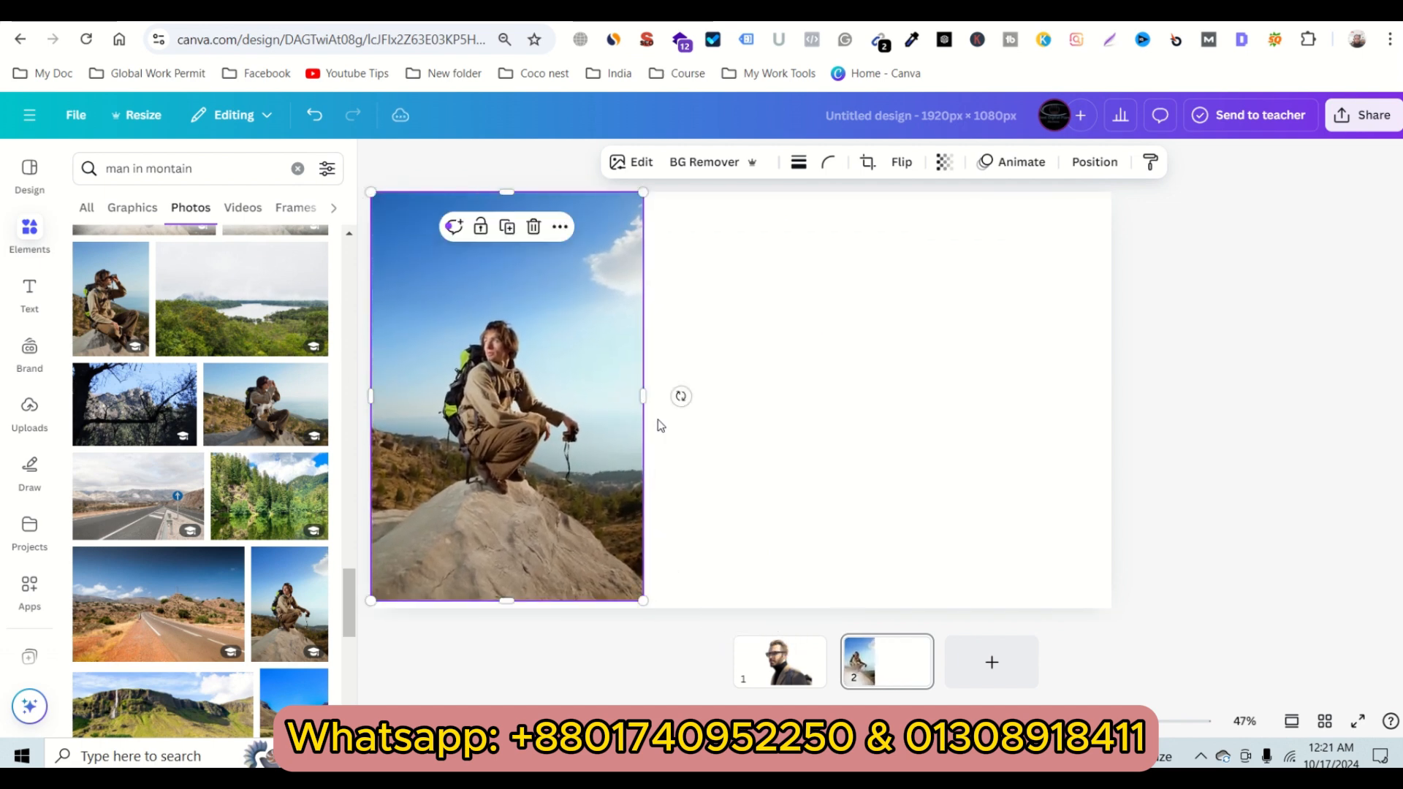
click(677, 401)
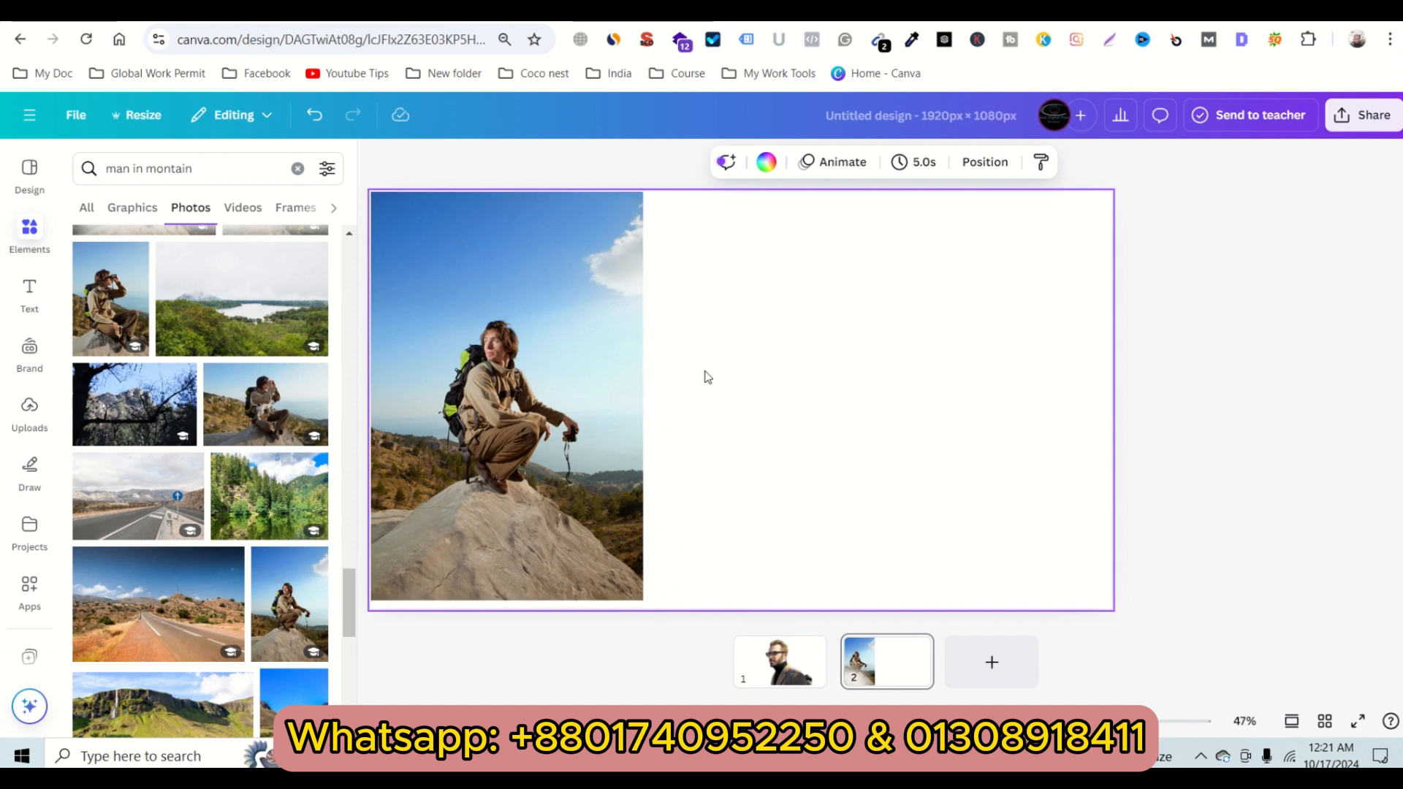
click(578, 410)
drag(641, 600, 649, 608)
click(809, 383)
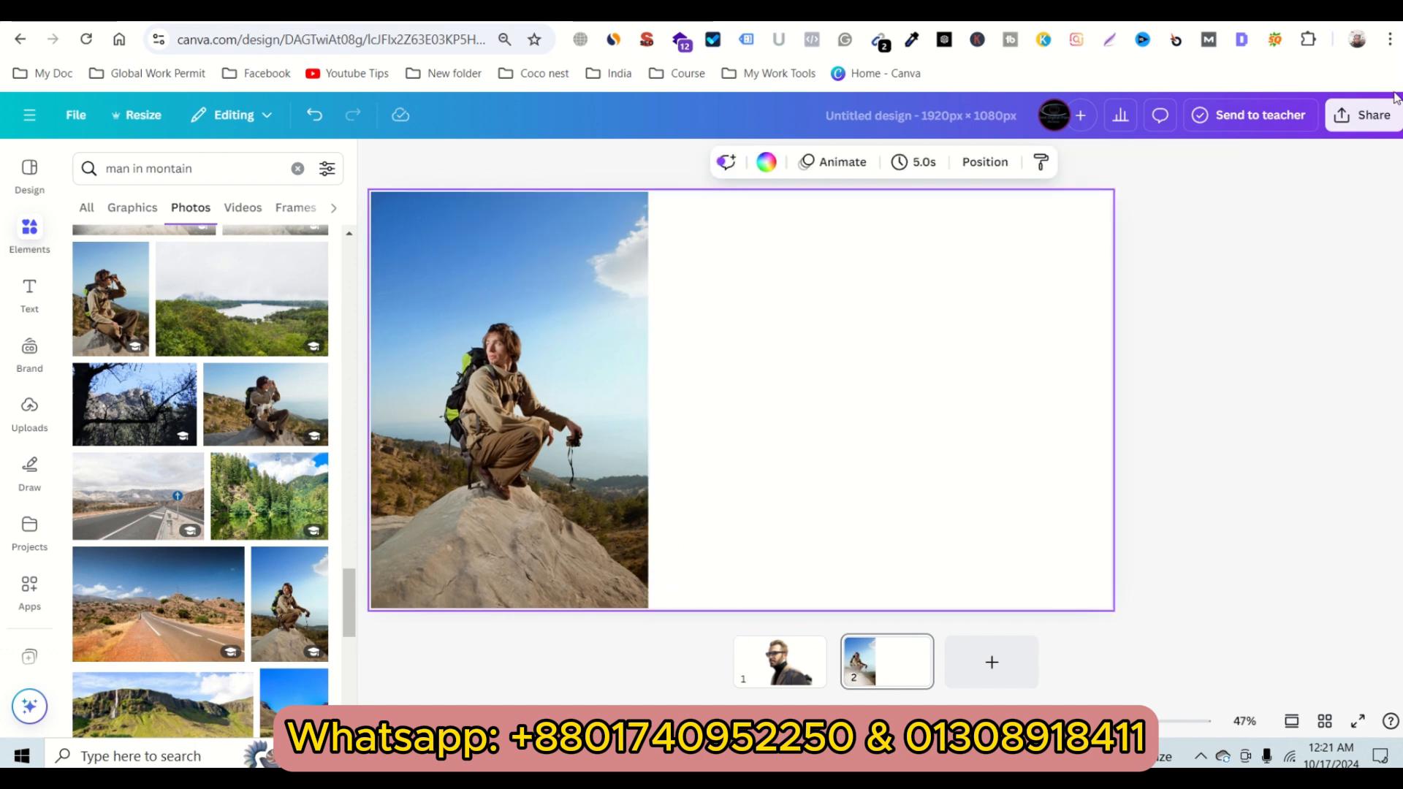
Download only page 2 of the design as a PNG
click(1363, 115)
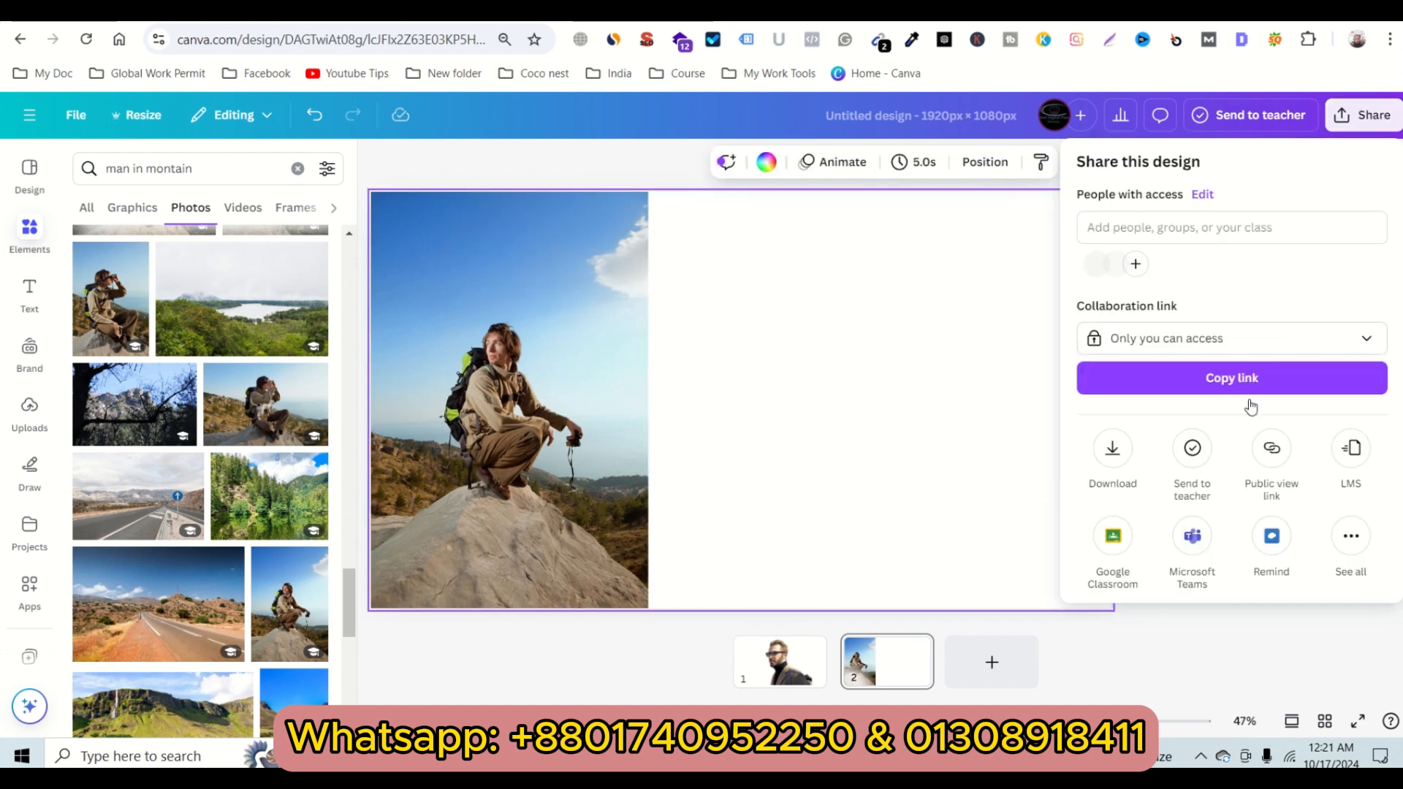
click(1112, 448)
click(1184, 463)
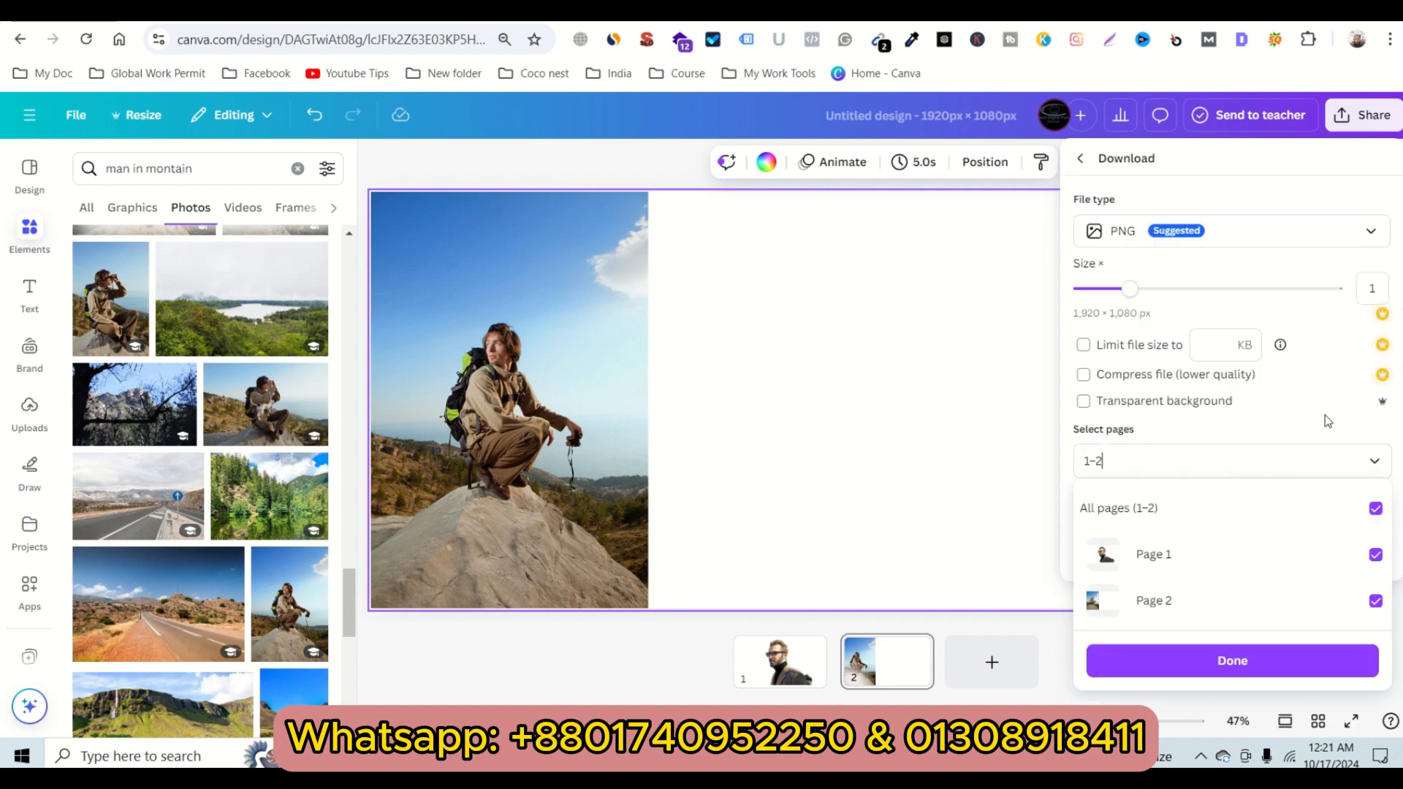
click(1375, 508)
click(1377, 602)
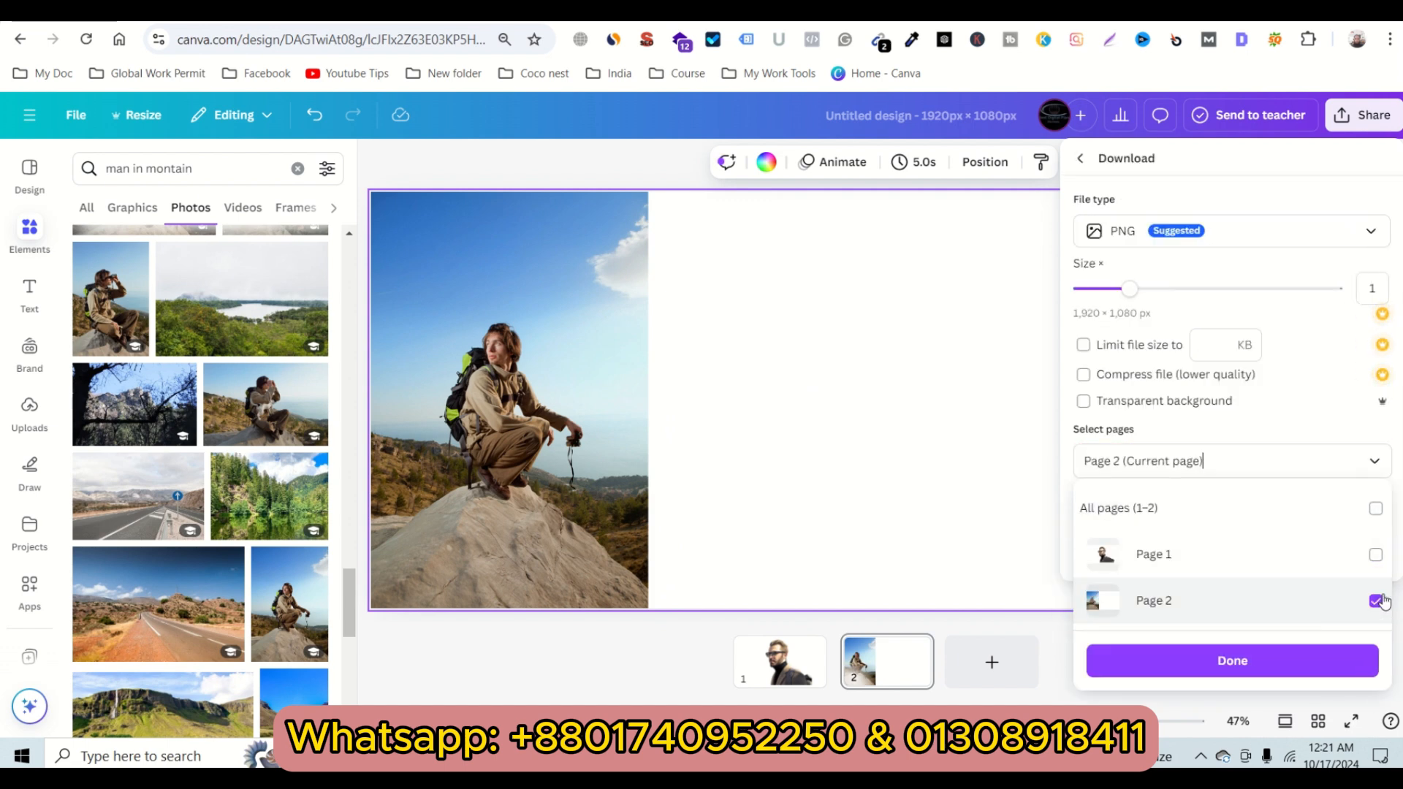
click(1268, 661)
click(1214, 553)
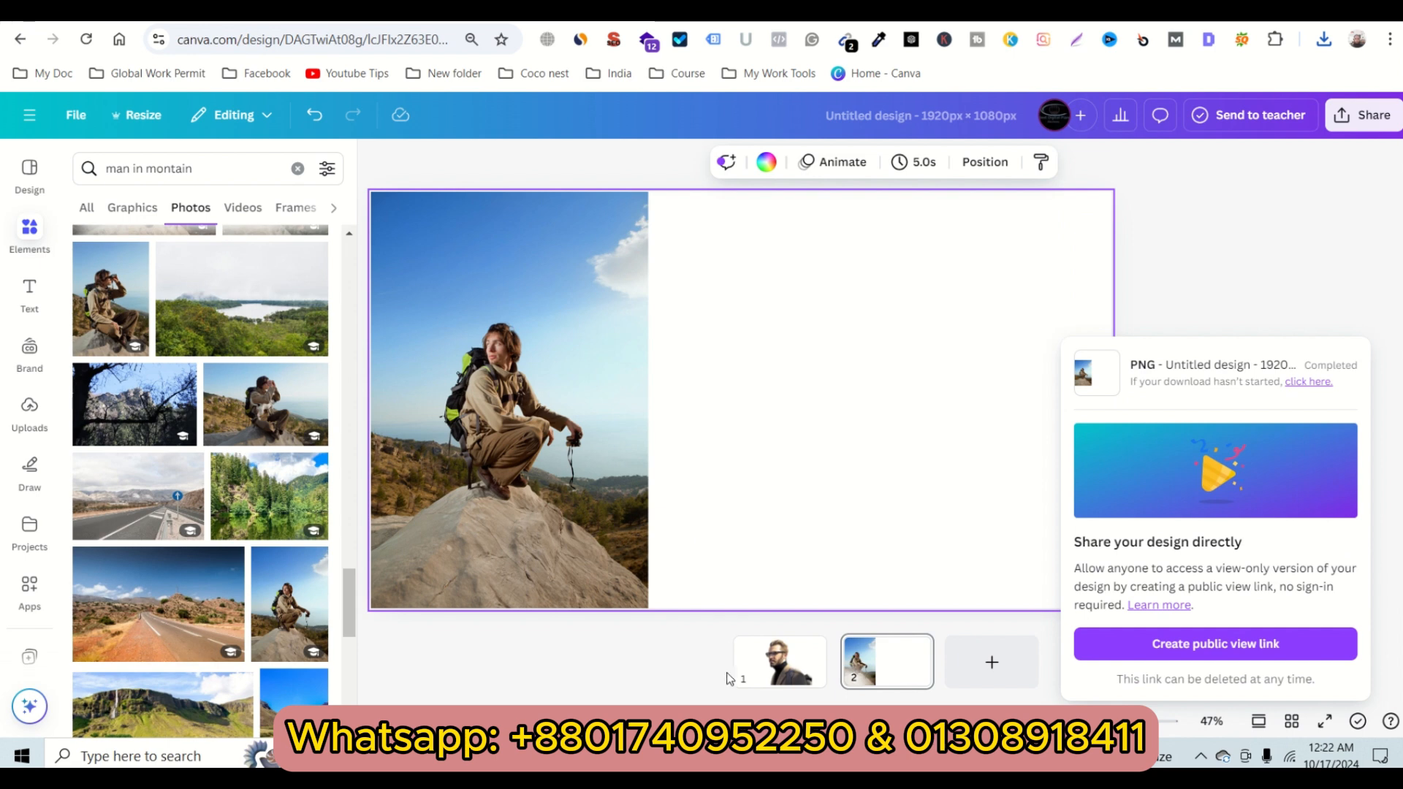
On page 1, shift the cut-out man to the left and add the downloaded image "Untitled design (3)" as an upload
click(776, 664)
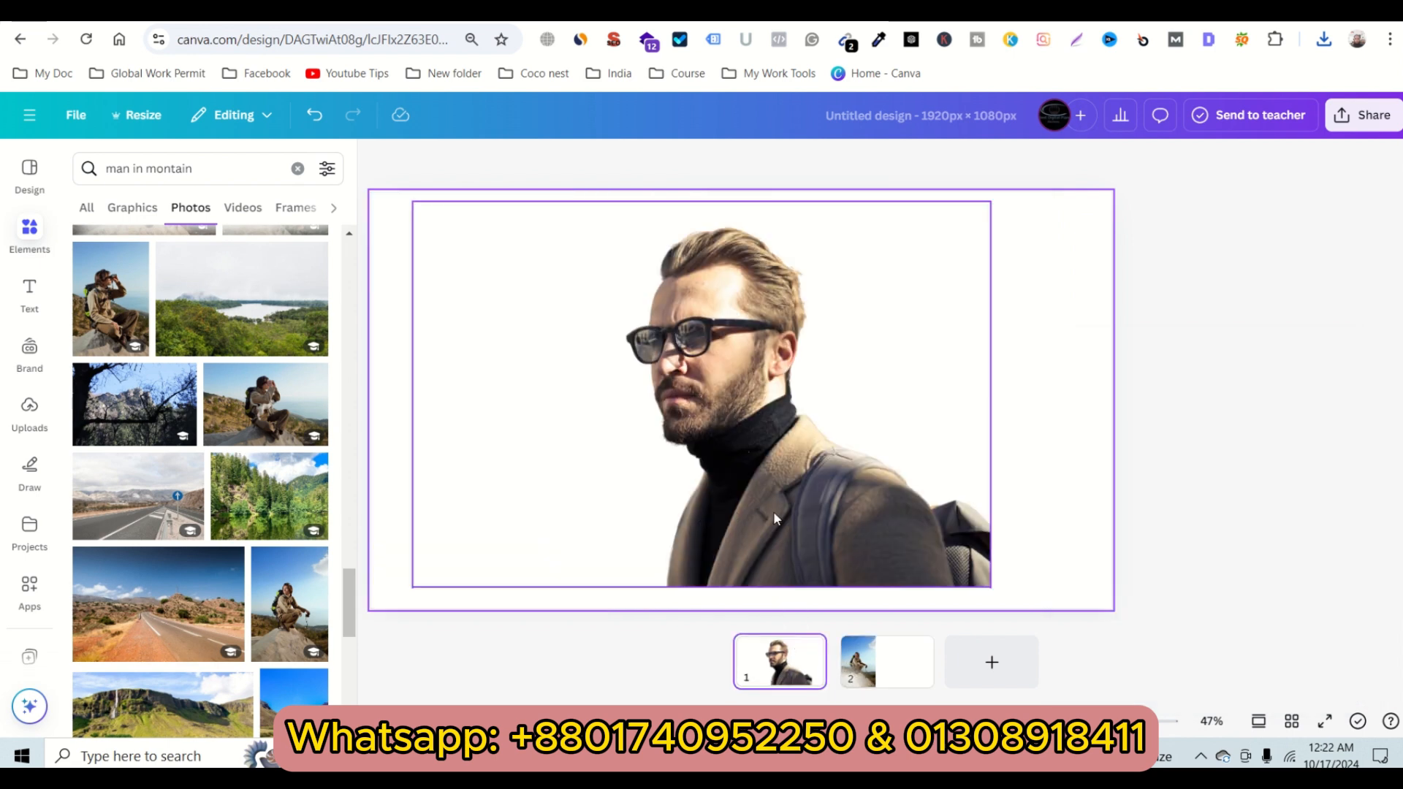
drag(775, 518, 715, 513)
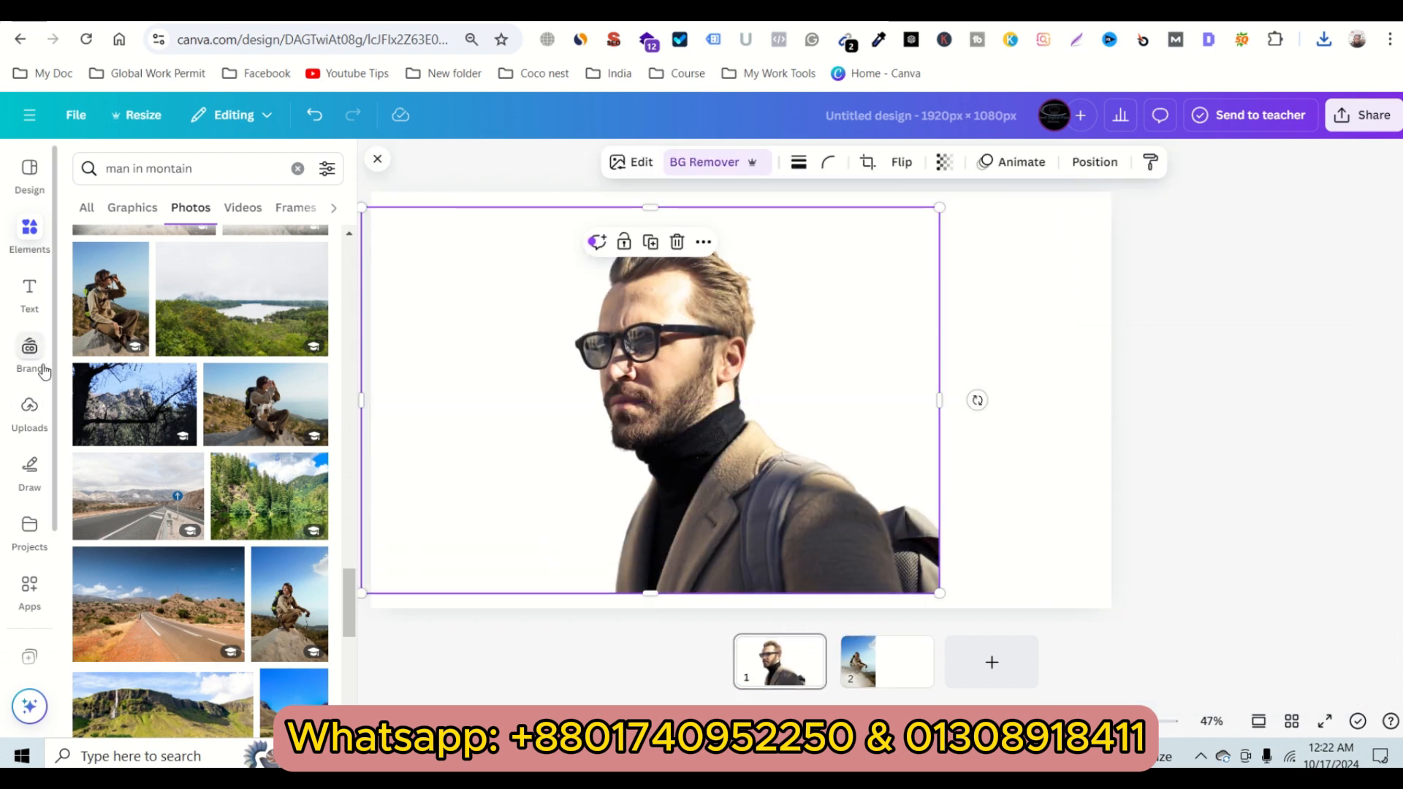
click(52, 430)
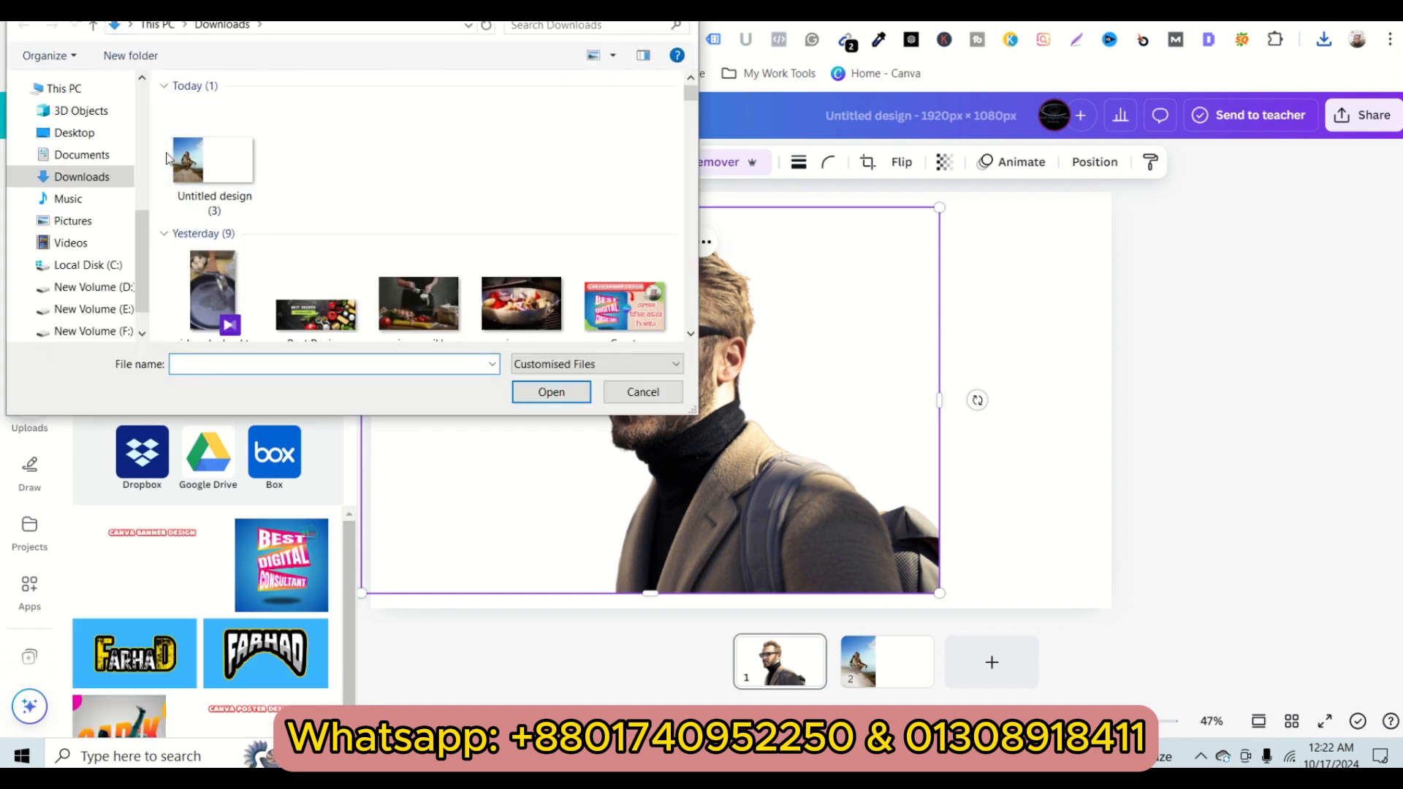
double_click(248, 182)
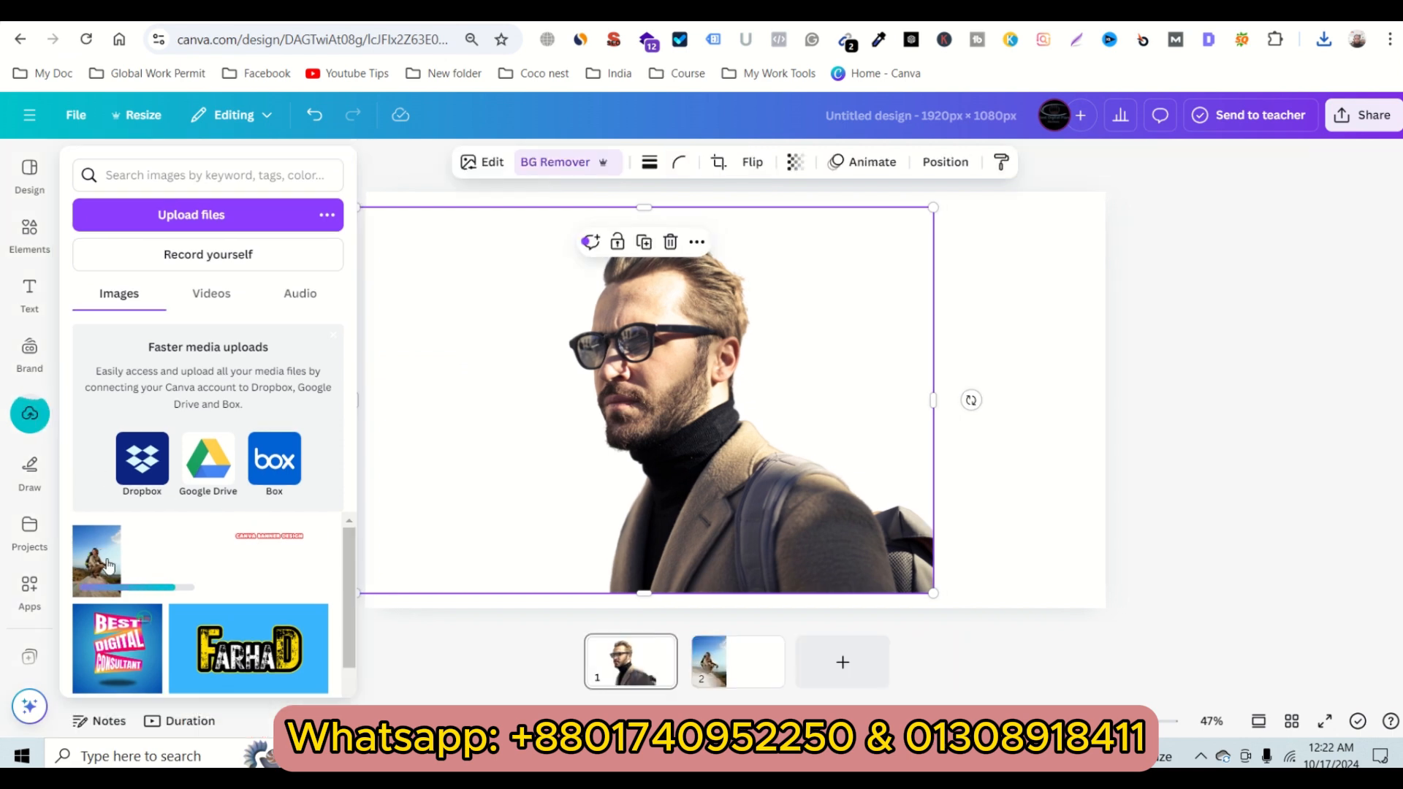
click(103, 559)
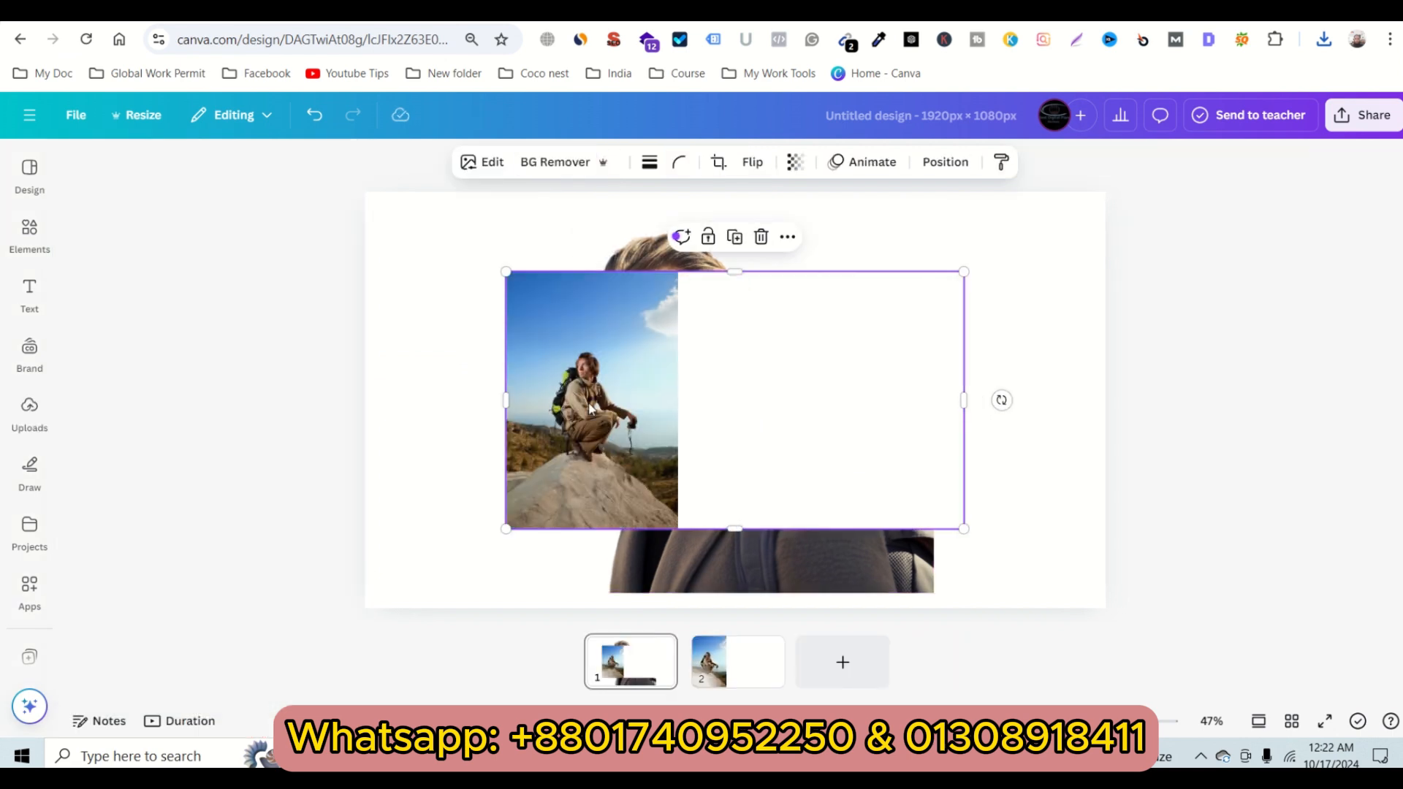
Enlarge the hiker image and position it over the back of the man's head and shoulder, extending past the page's right edge
drag(589, 399, 712, 375)
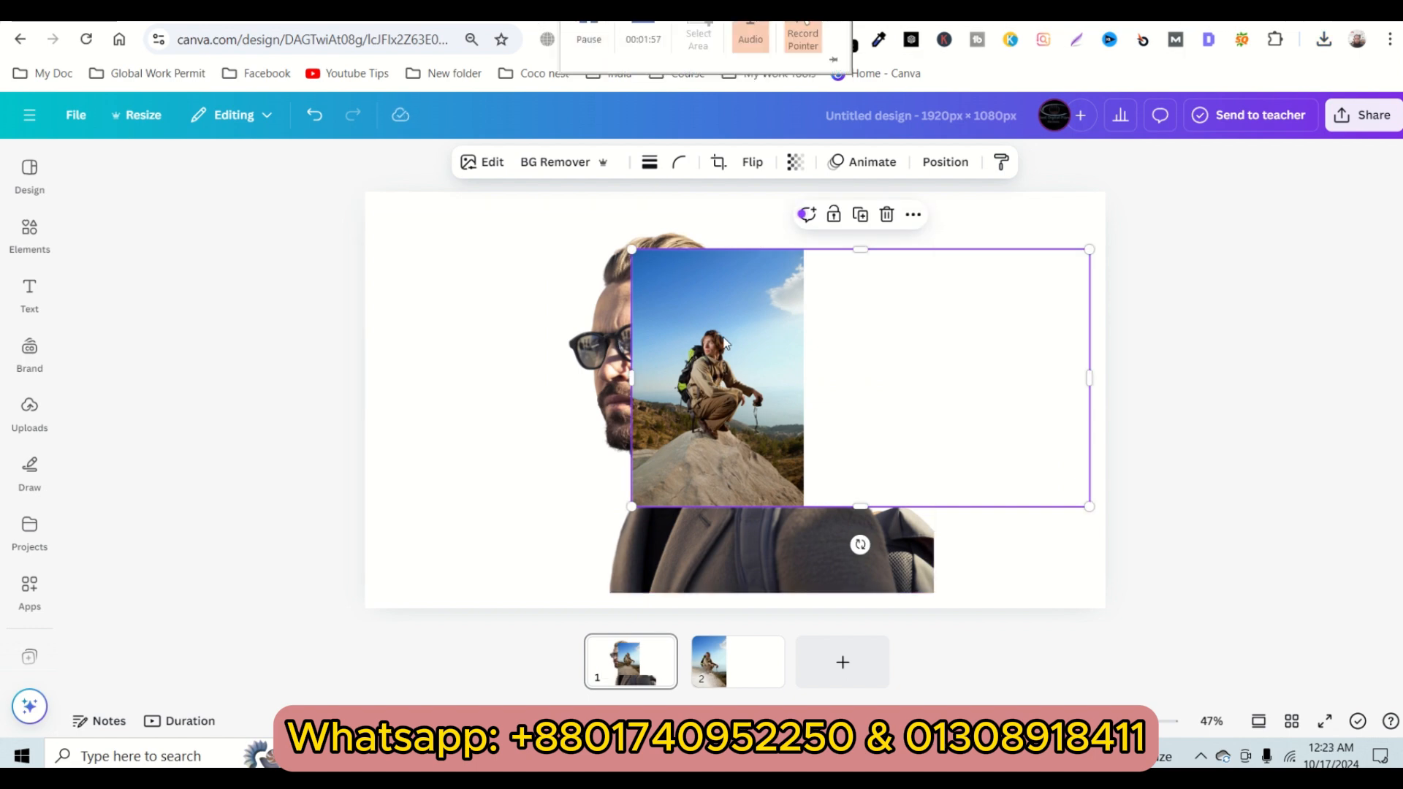
drag(726, 344, 823, 332)
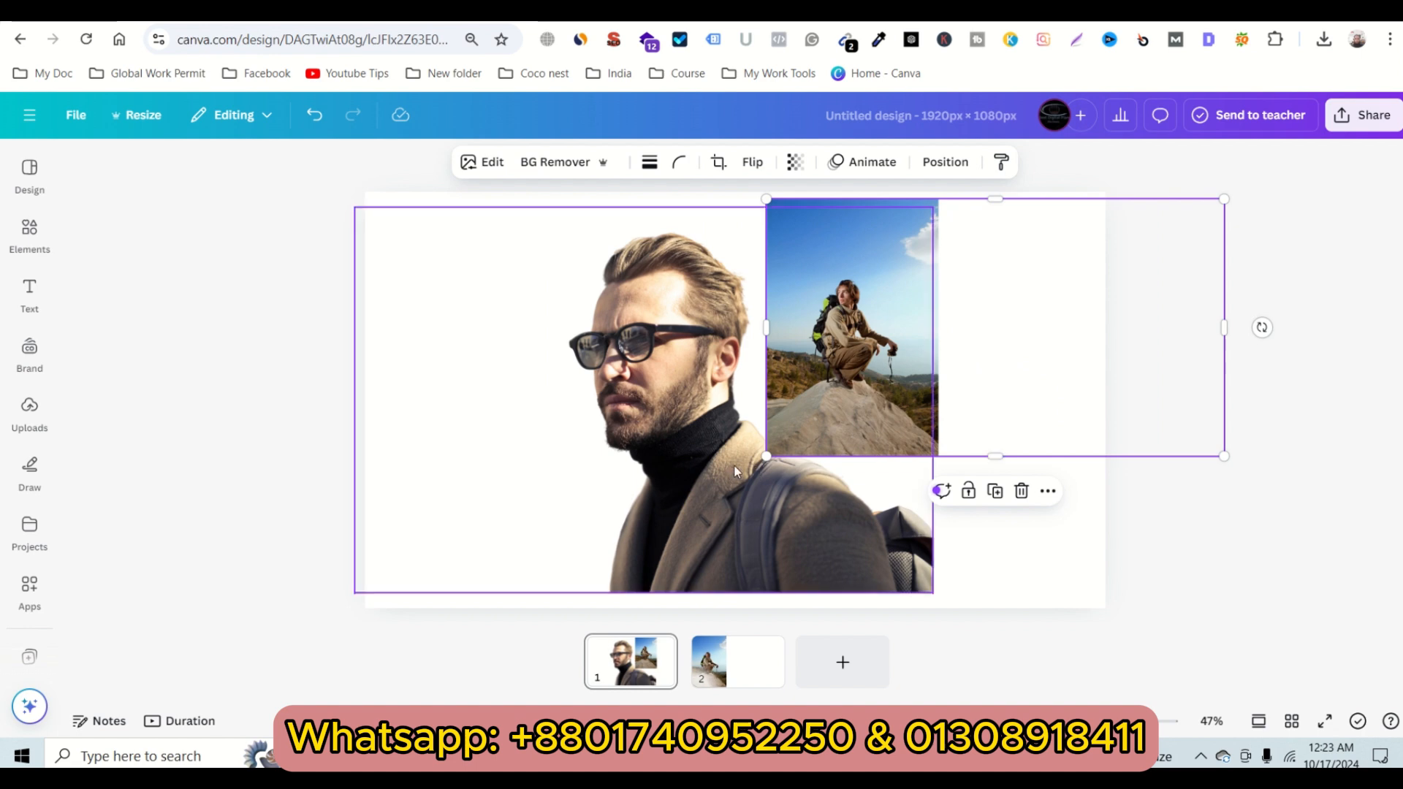
drag(765, 456, 679, 577)
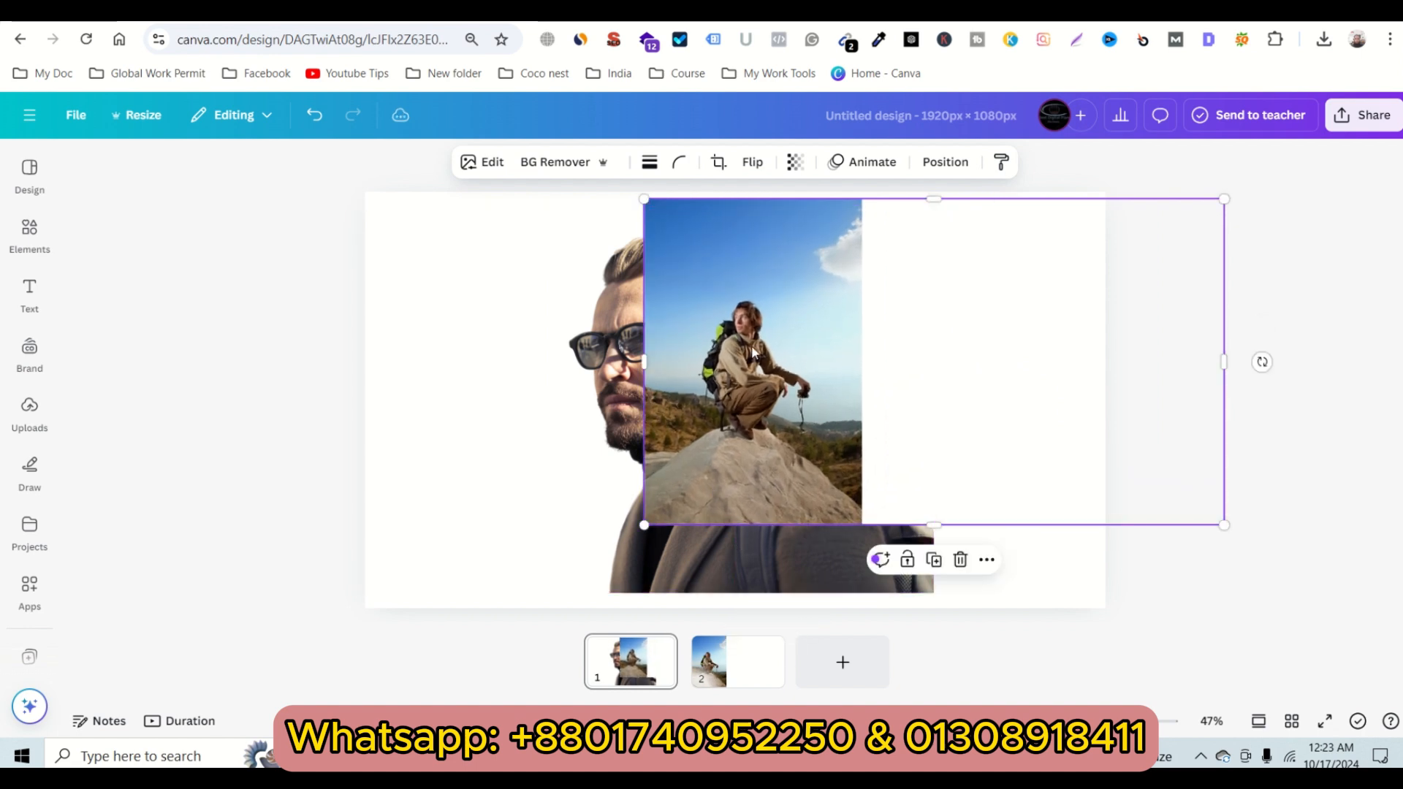
drag(752, 345, 805, 363)
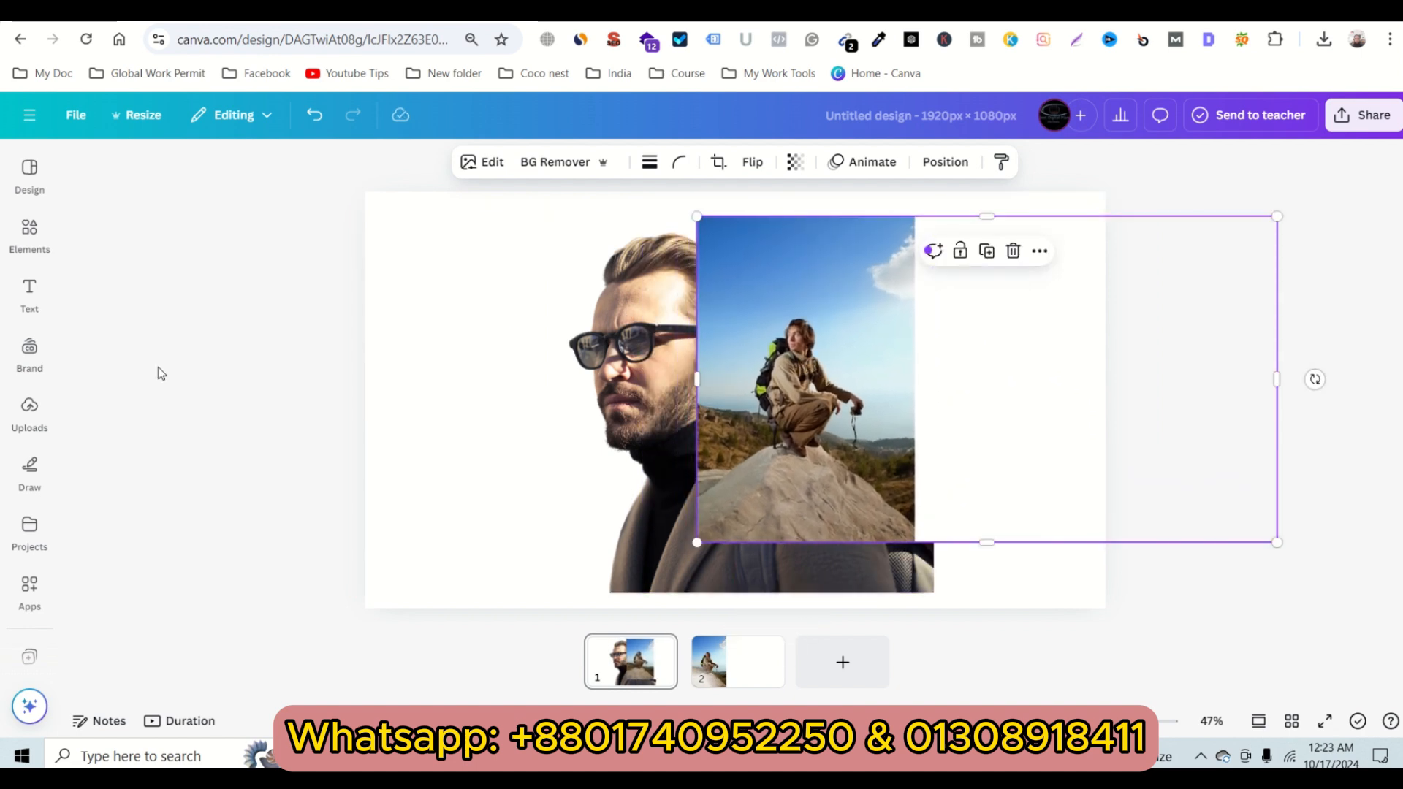
Search the apps for Easy Reflections and open it for the selected hiker image
click(29, 585)
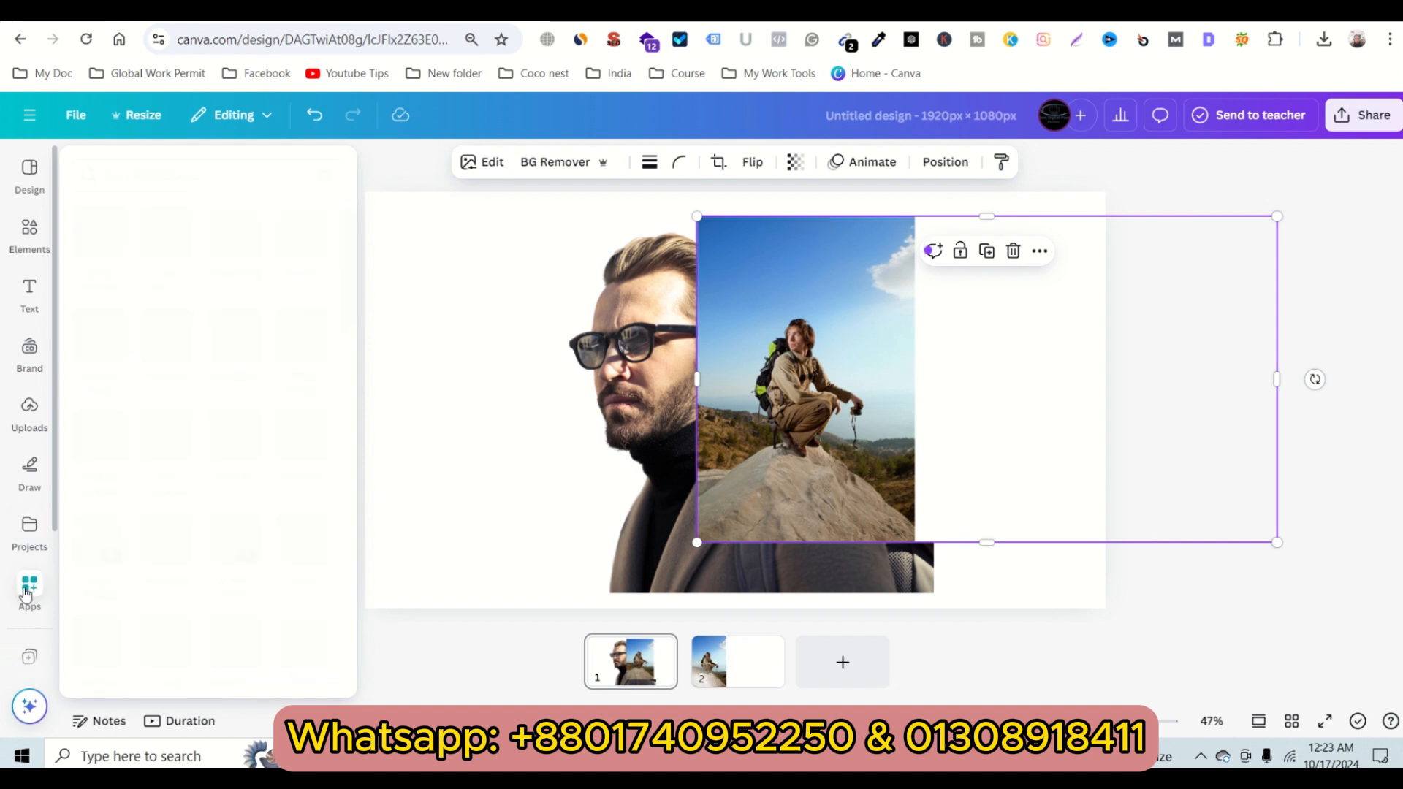
click(155, 168)
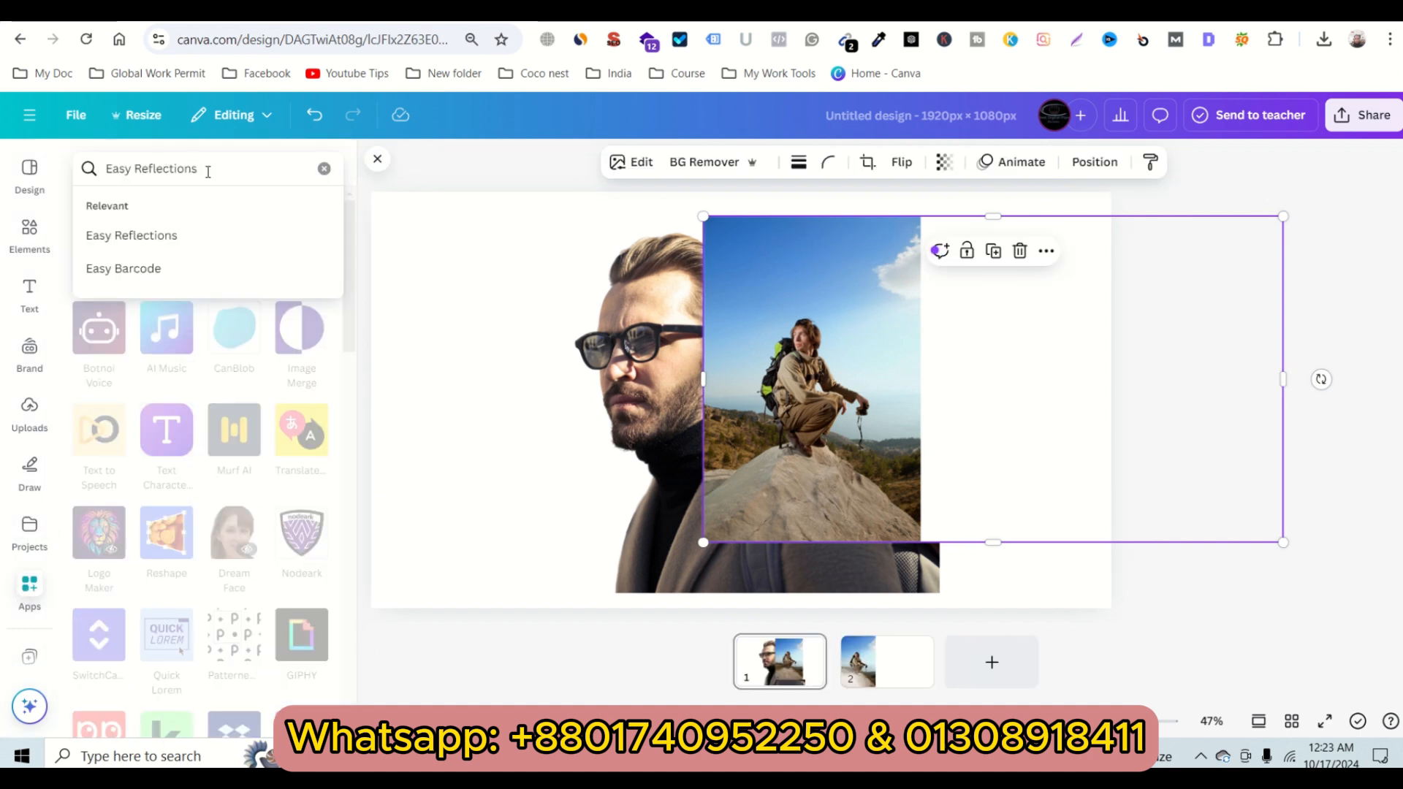
key(Return)
click(93, 234)
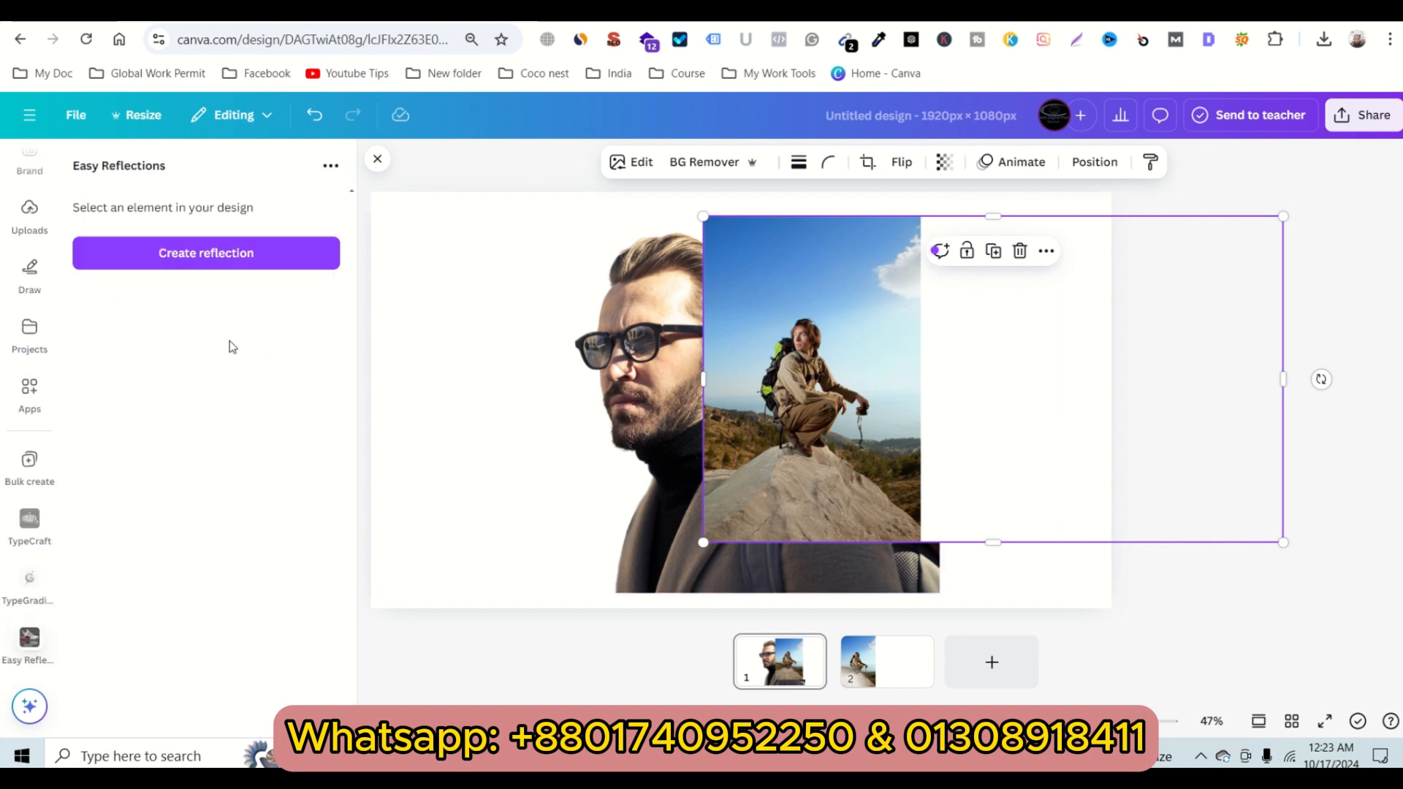
Create a reflection of the hiker image on its right side with offset 60 and opacity 100, and add it to the design
click(232, 256)
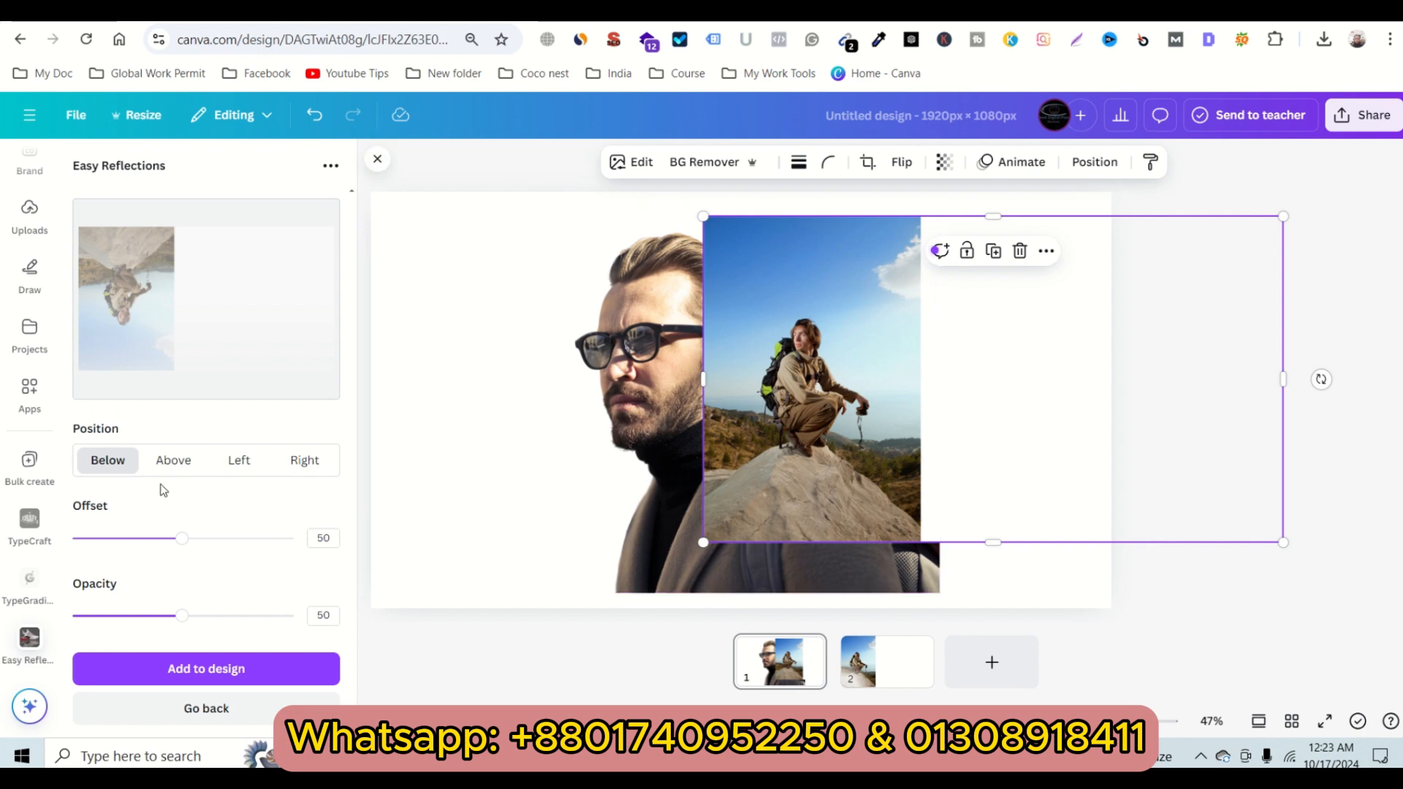
click(307, 465)
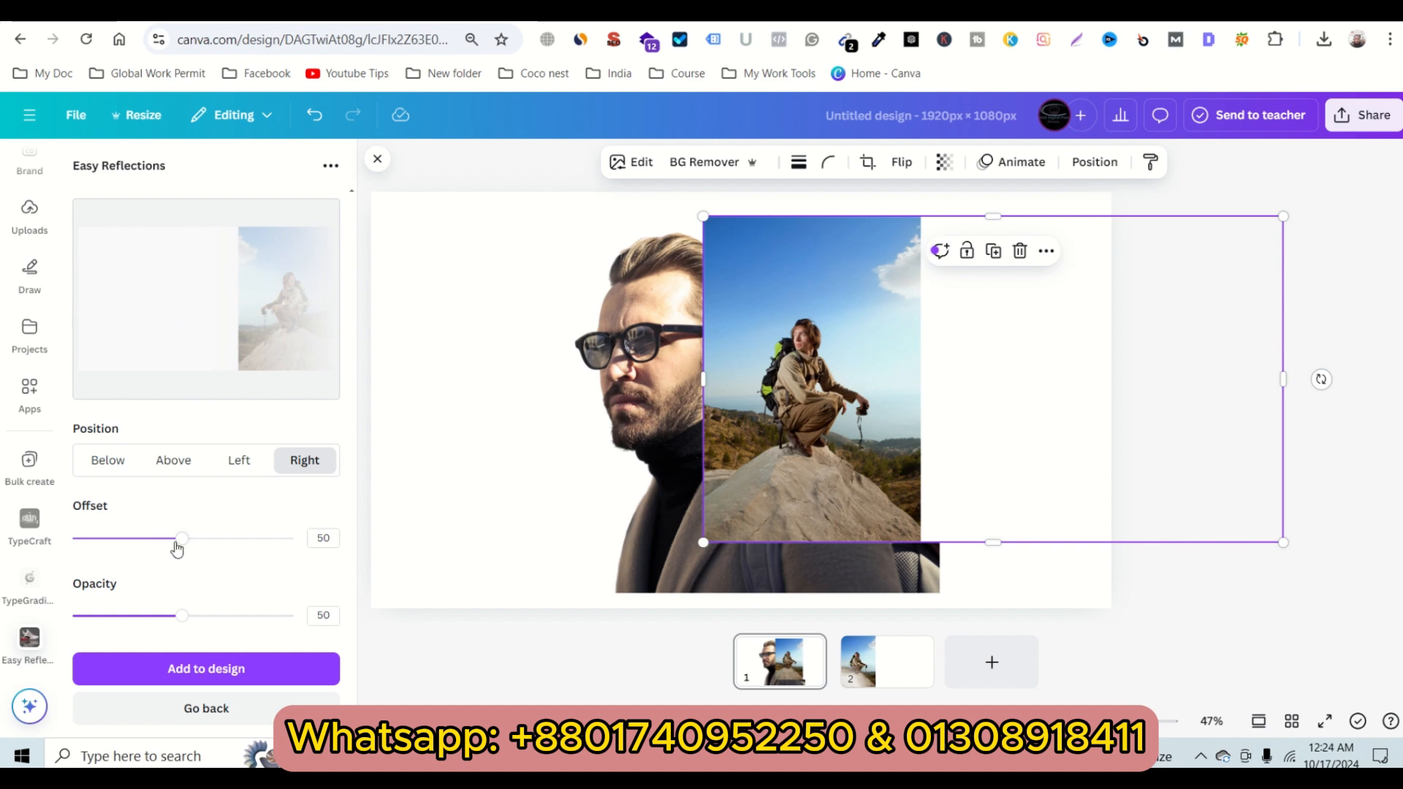
drag(185, 547, 211, 547)
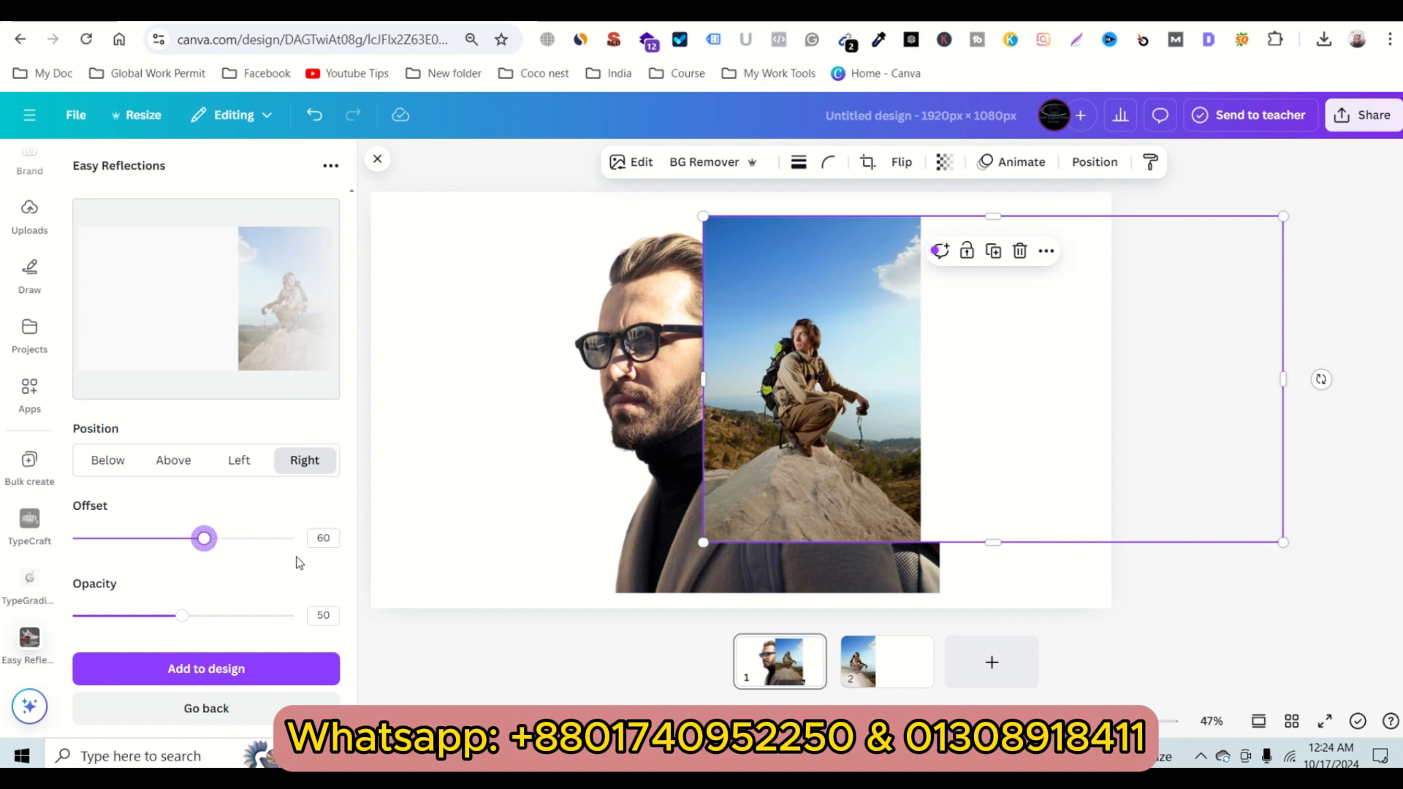
click(315, 539)
drag(182, 619, 305, 620)
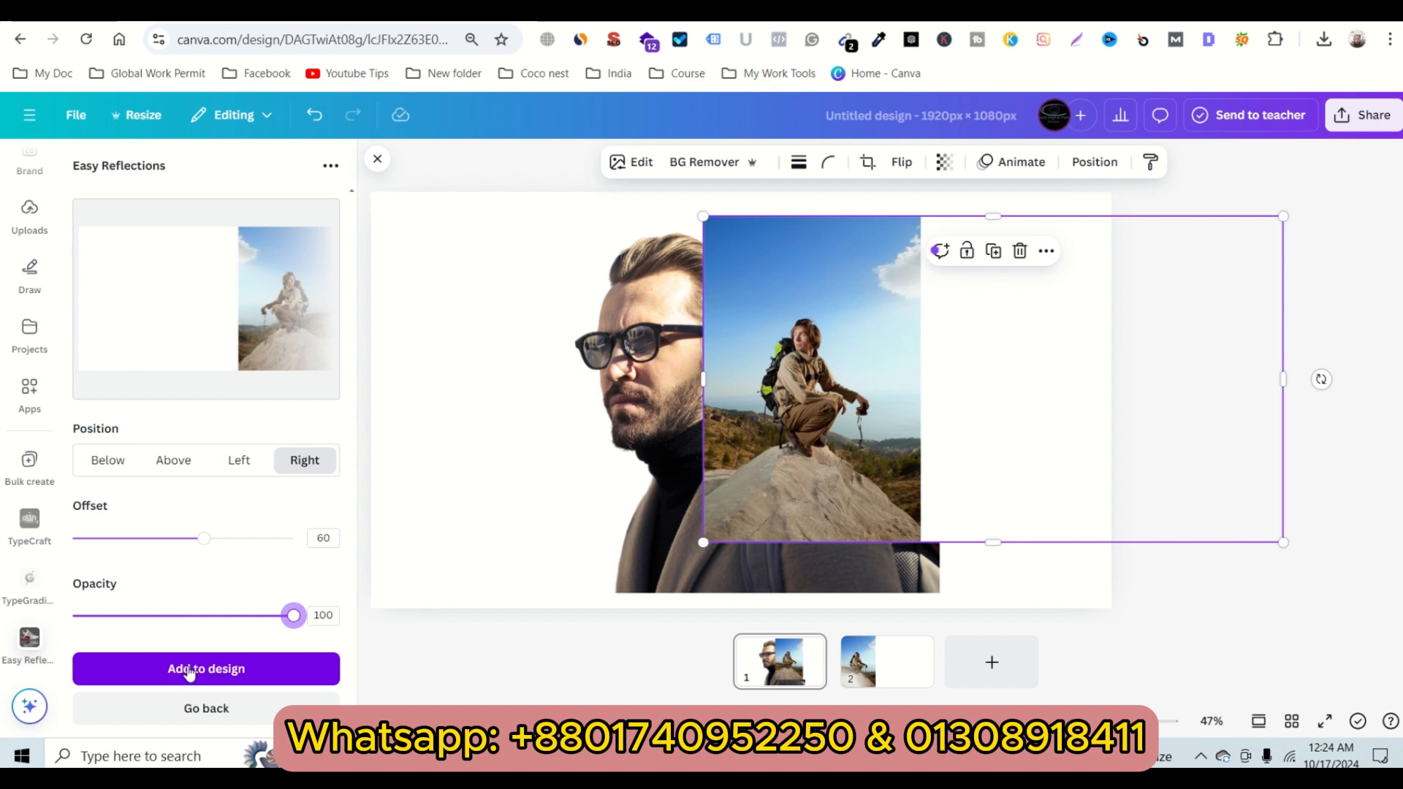
click(204, 685)
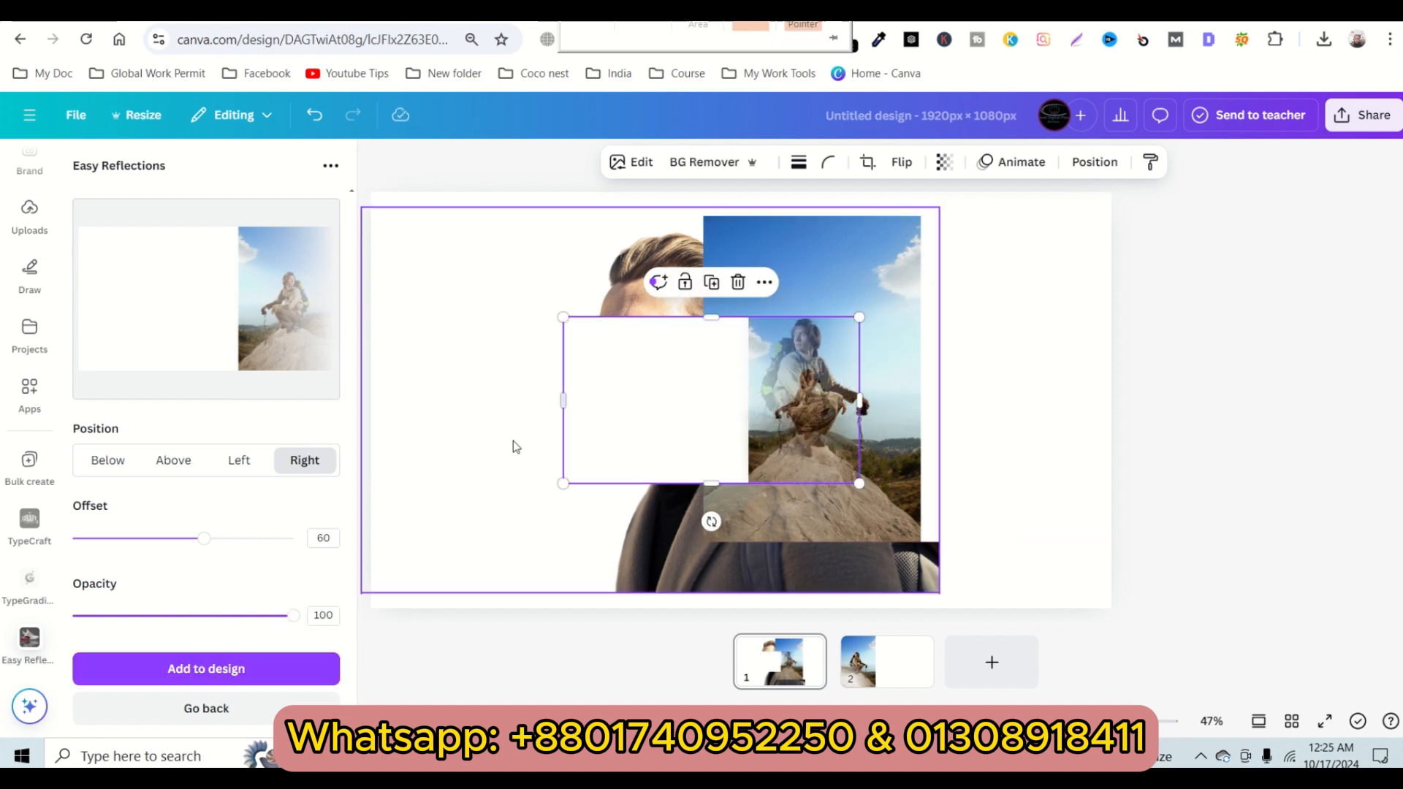
Delete the original hiker image and move its faded reflection off the man's face, over the area behind his head
click(888, 322)
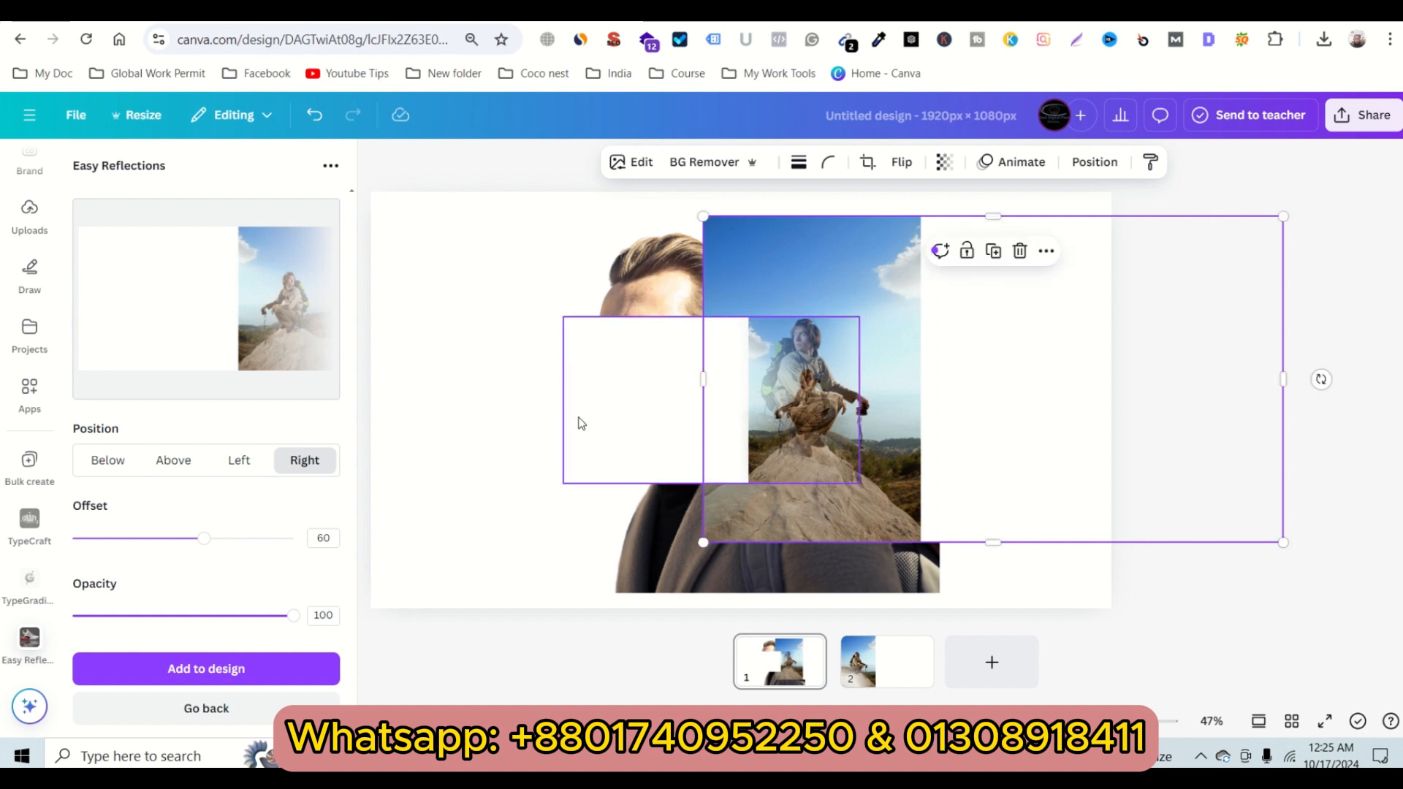
drag(576, 416, 398, 414)
click(814, 276)
drag(814, 276, 678, 287)
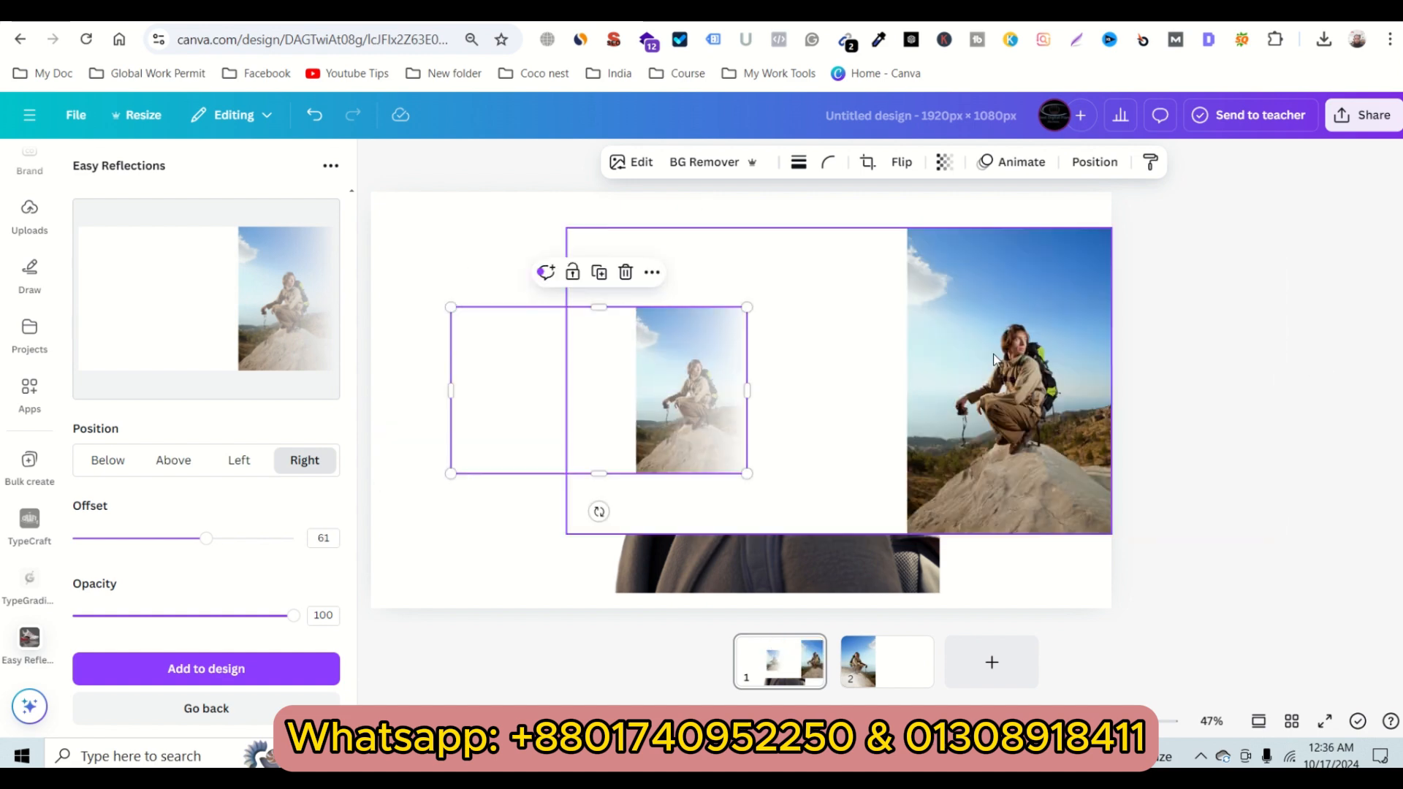
key(Delete)
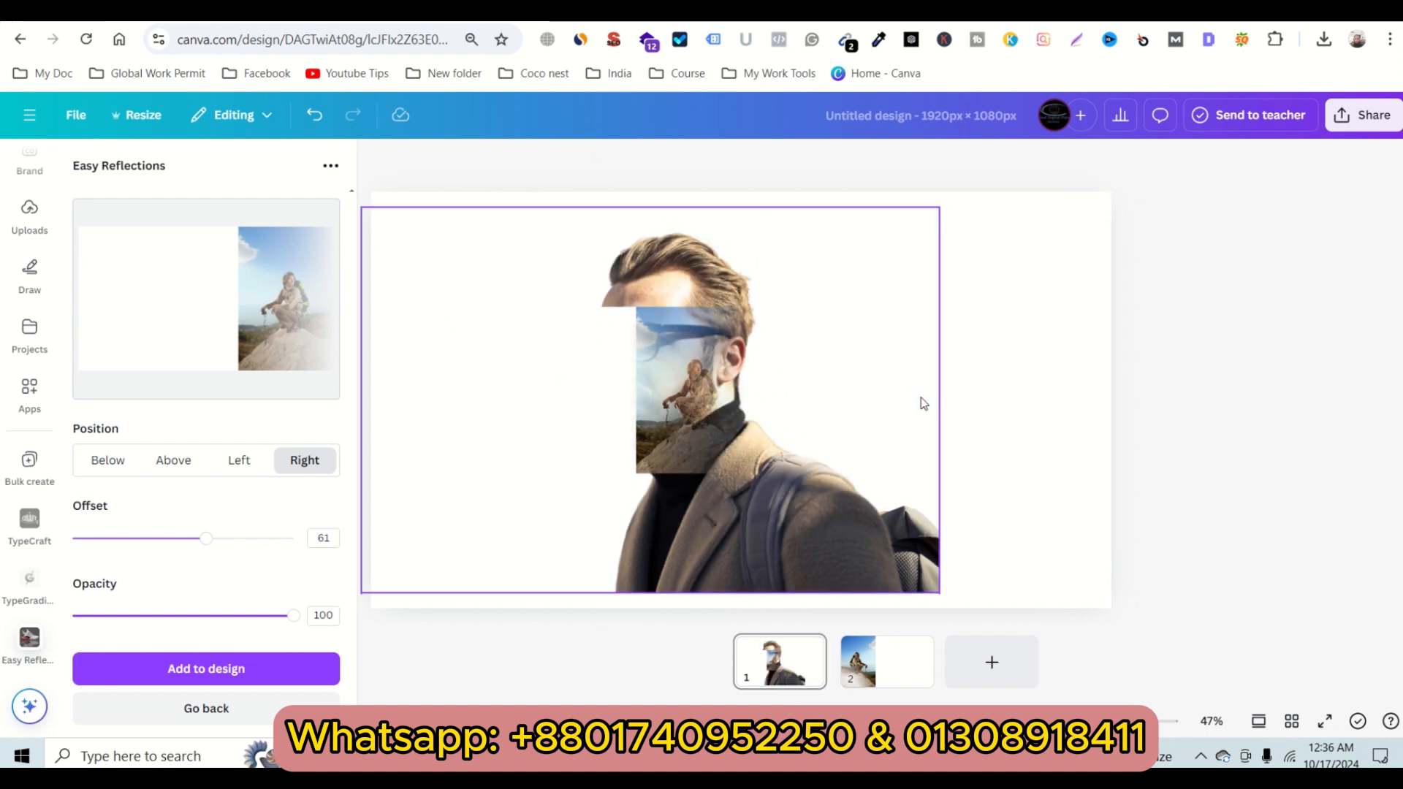
drag(611, 401, 864, 372)
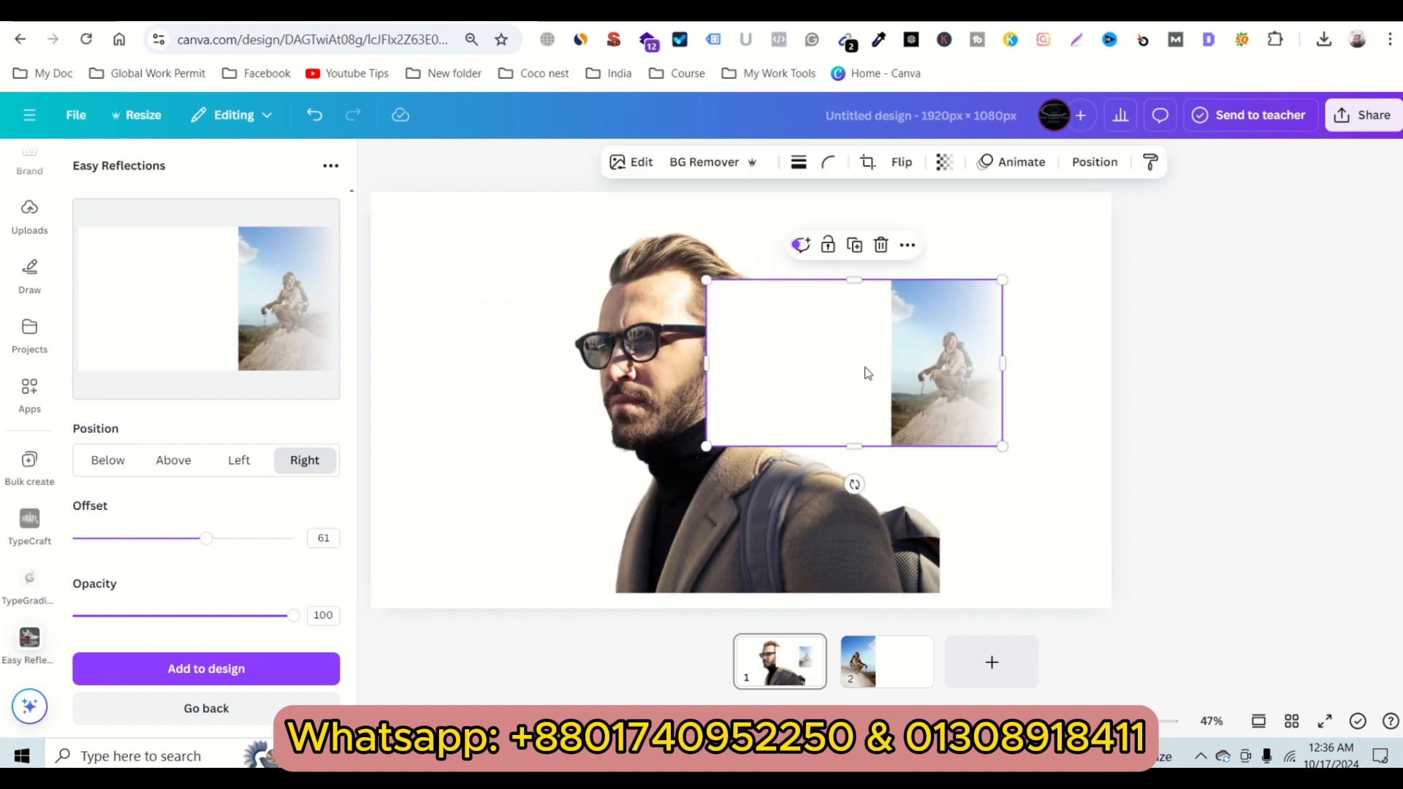
Flip the hiker reflection horizontally and crop away its blank white area
click(906, 164)
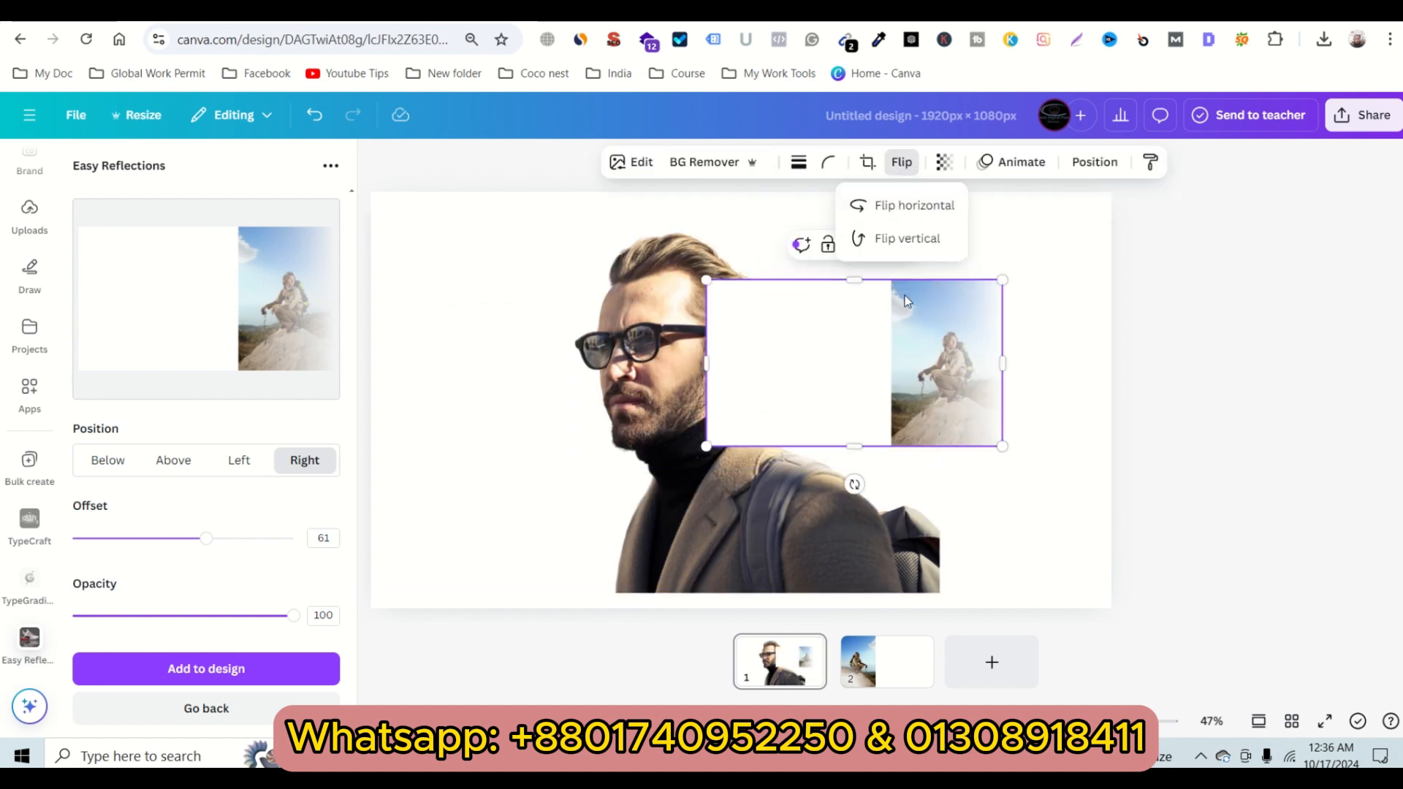
click(909, 209)
drag(799, 401, 1000, 301)
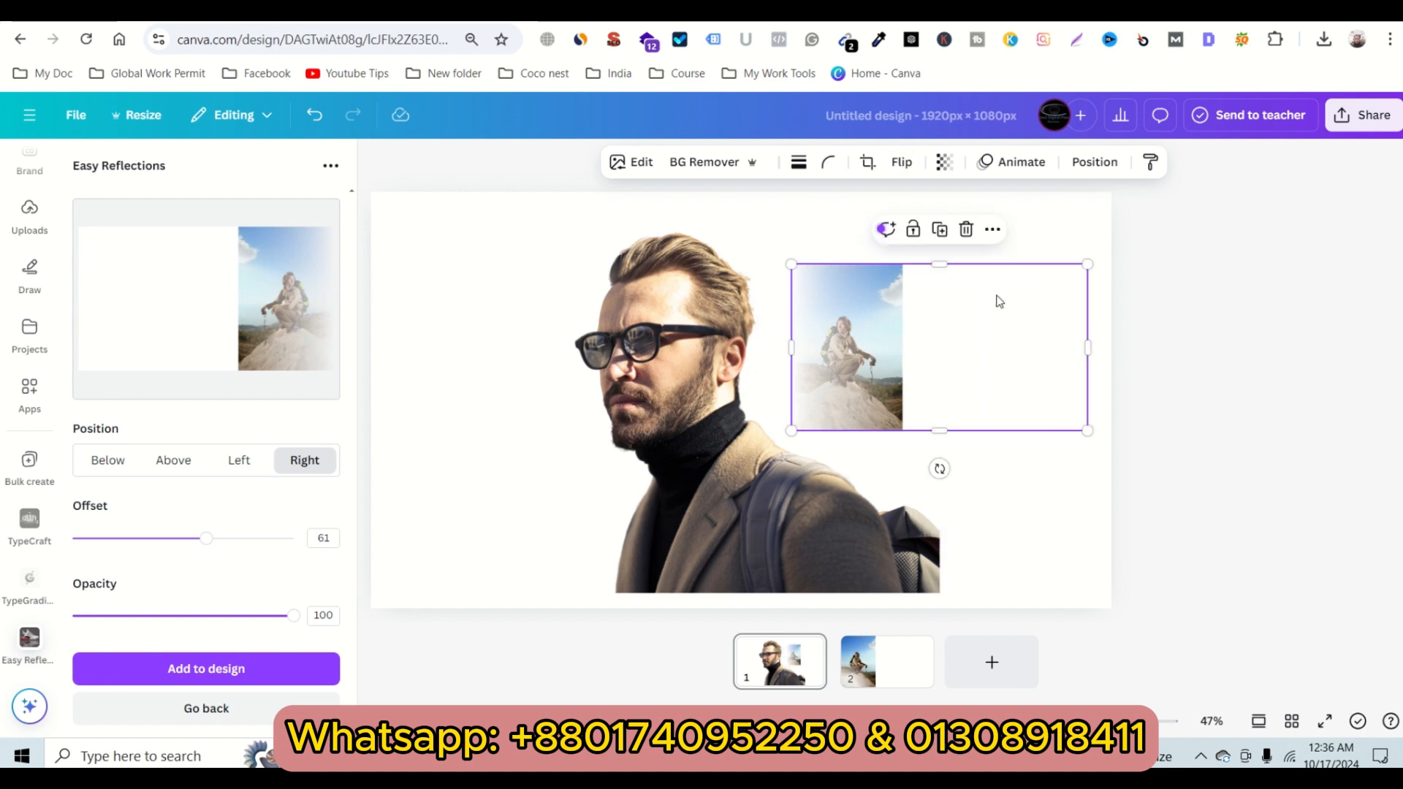
drag(1089, 346, 1068, 255)
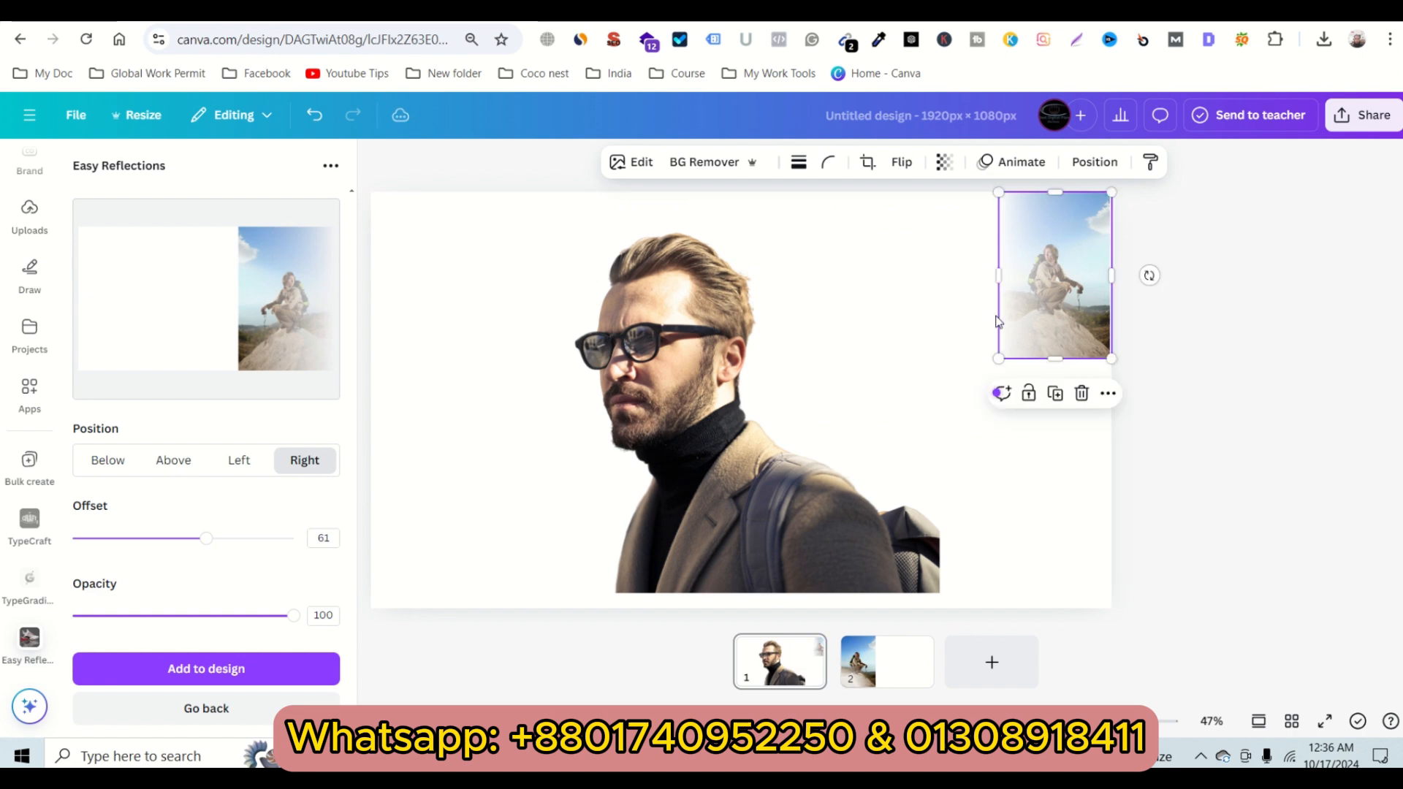
Enlarge the cropped hiker reflection to cover the right half of the page at full height, up to the page's right edge
drag(998, 358, 670, 650)
drag(958, 440, 924, 440)
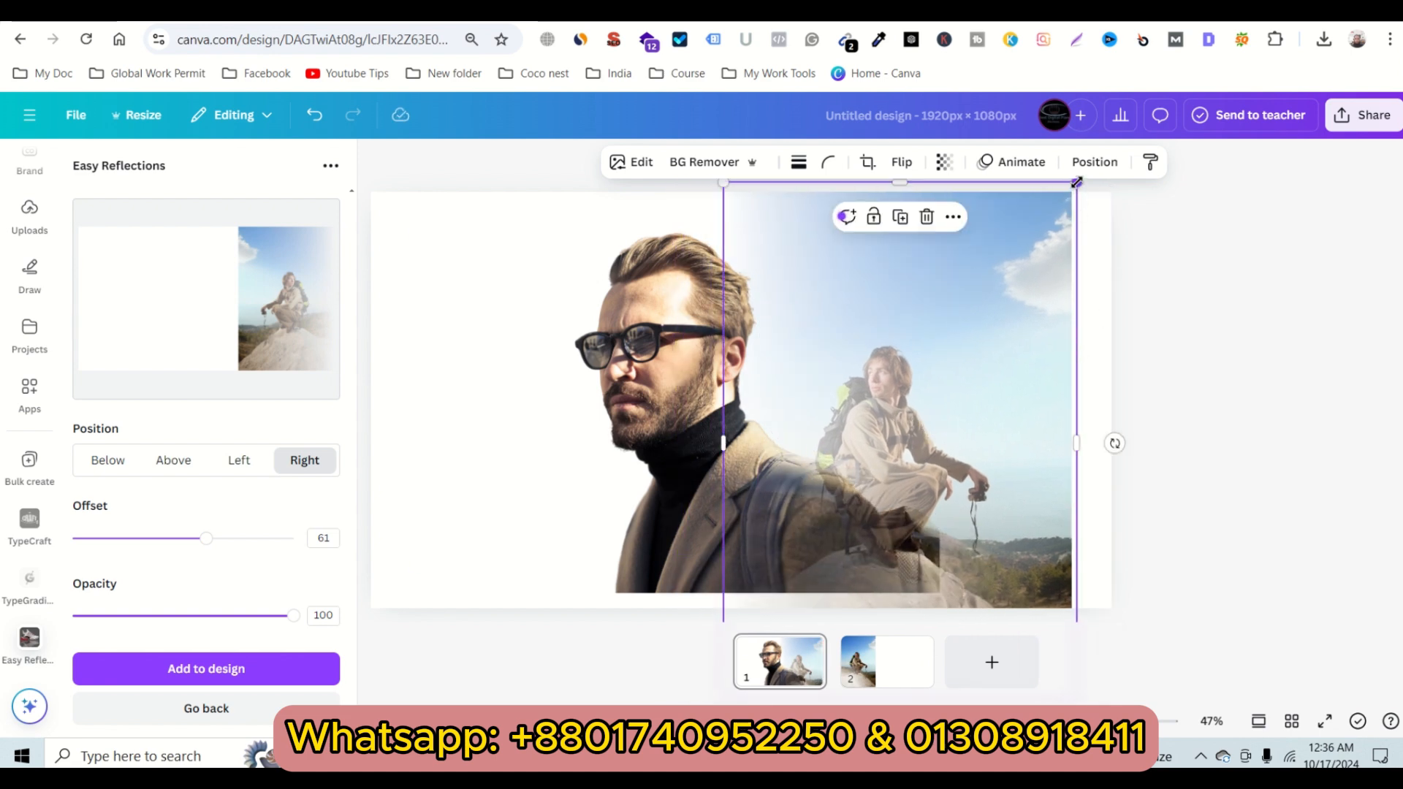
drag(1077, 182, 1159, 139)
click(1191, 278)
click(673, 349)
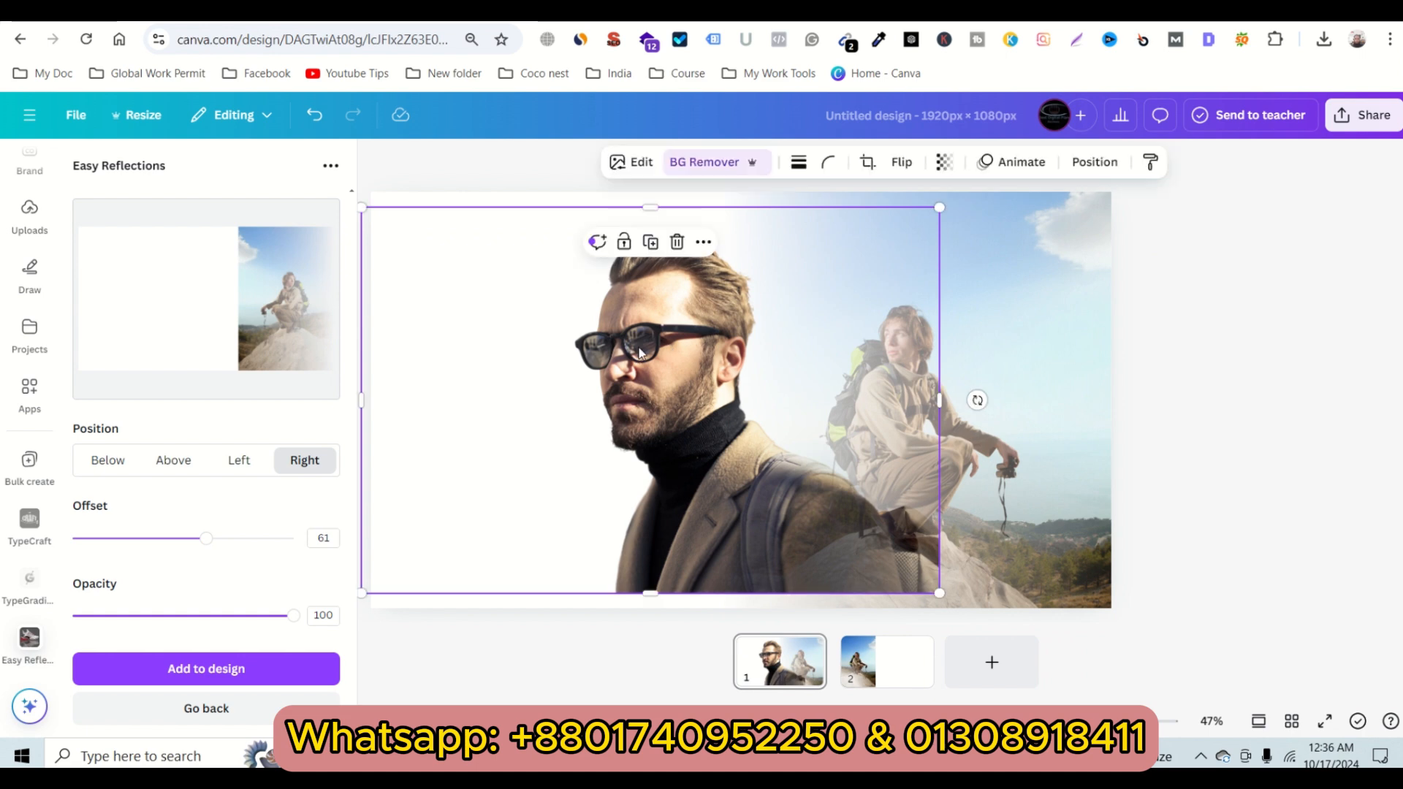
drag(939, 209, 997, 168)
click(1199, 361)
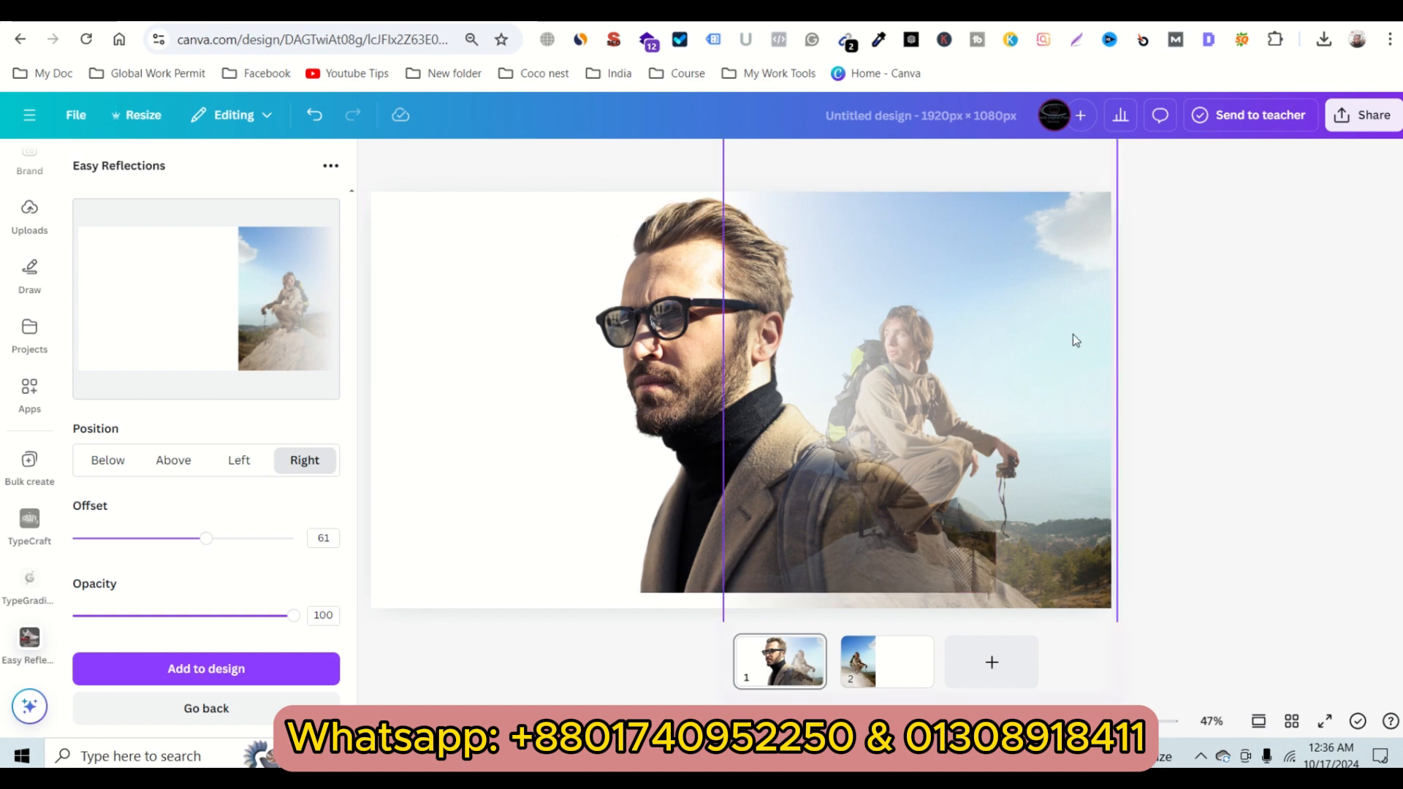
key(ctrl+z)
key(ctrl+z)
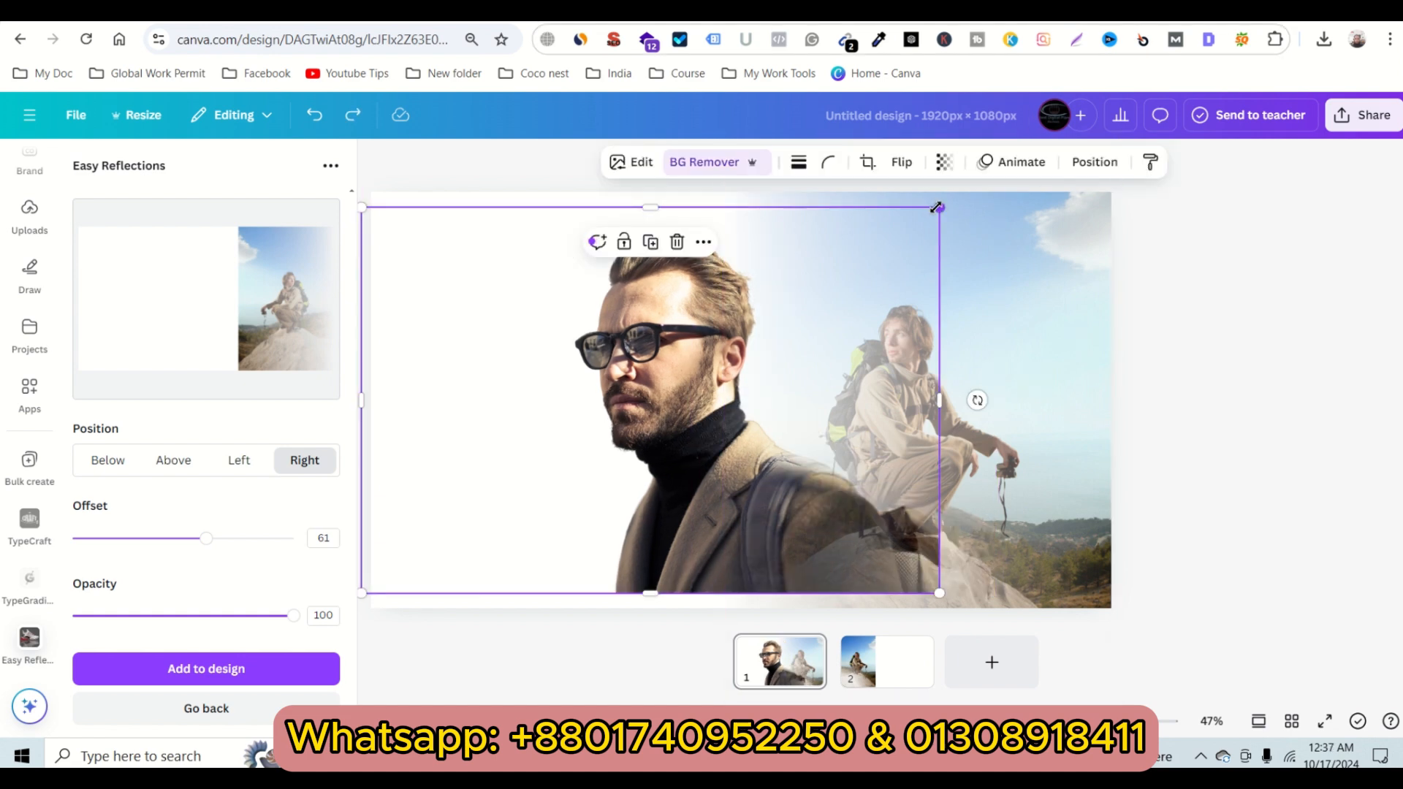
Enlarge the man's portrait until his head fills the page height, positioning his face near the page centre so it overlaps the hiker
drag(936, 208, 1161, 66)
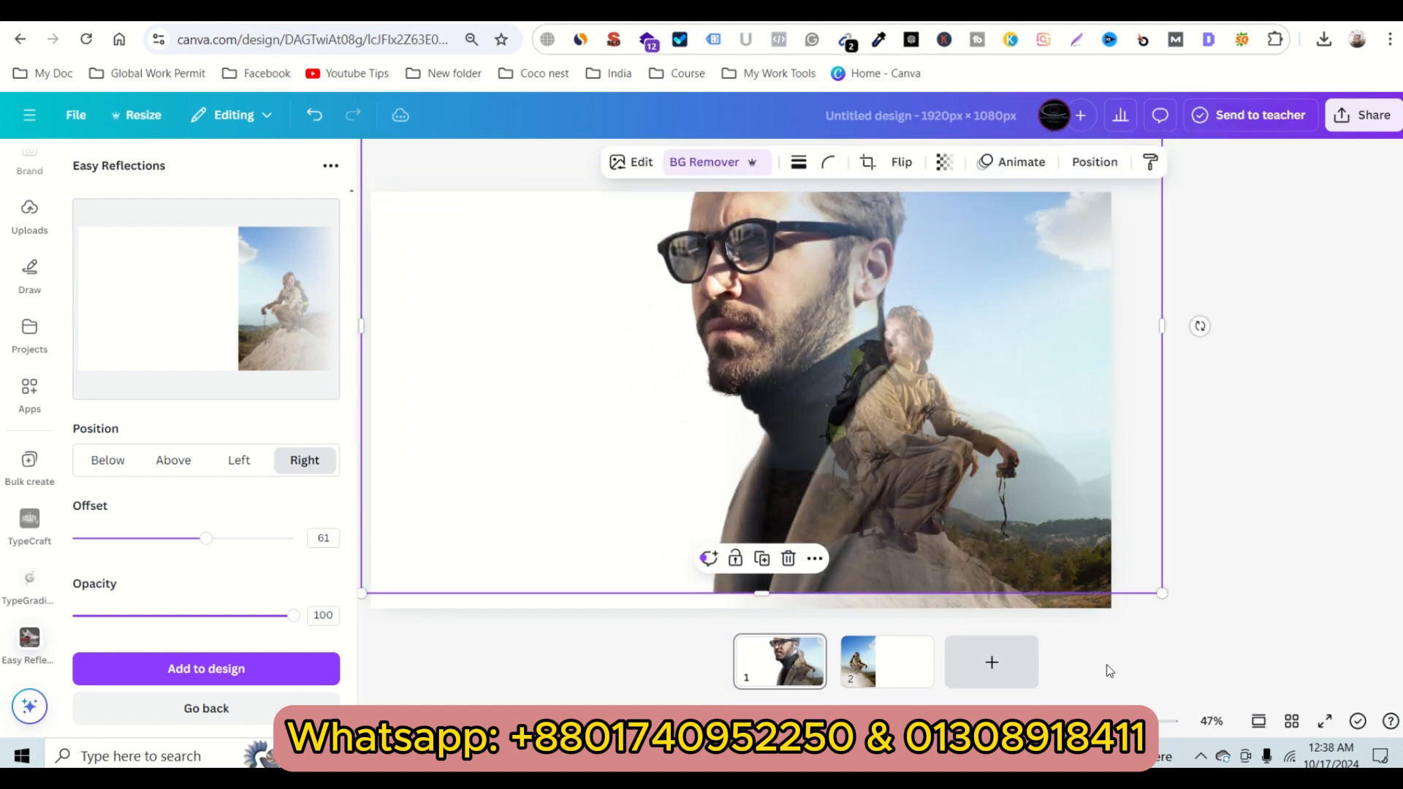
drag(1162, 596, 1294, 702)
drag(744, 339, 484, 361)
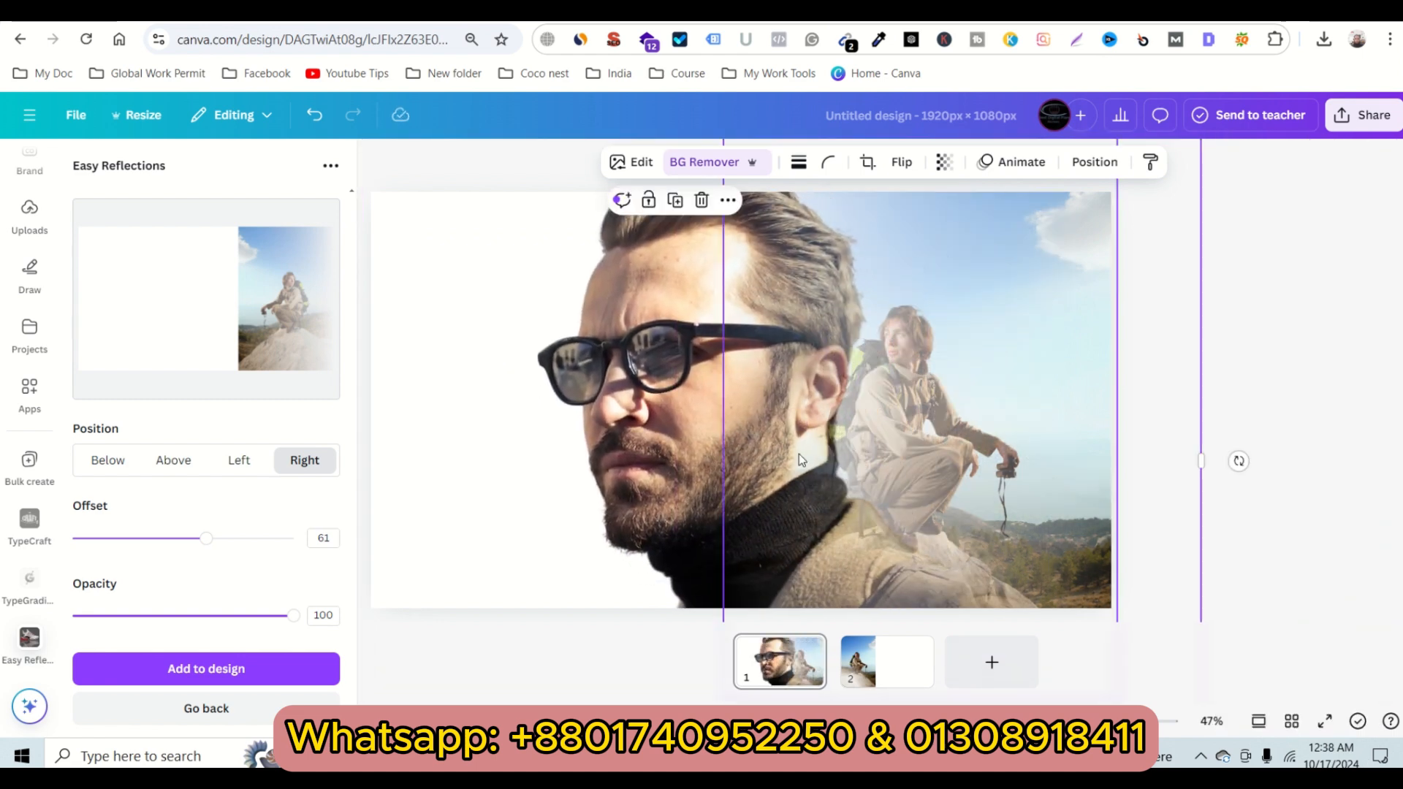
drag(800, 454, 756, 393)
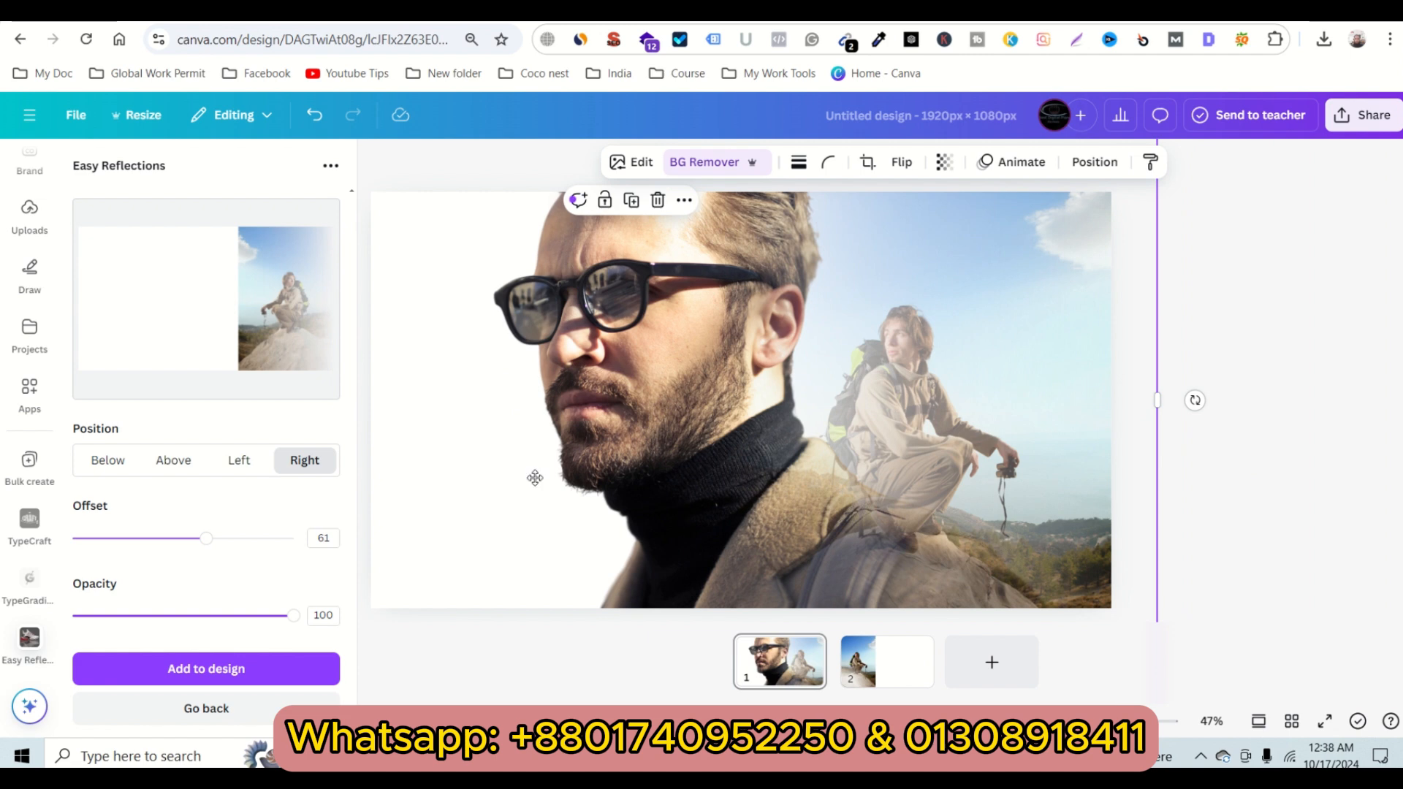
drag(535, 478, 524, 344)
drag(1143, 616, 1271, 698)
drag(596, 345, 554, 502)
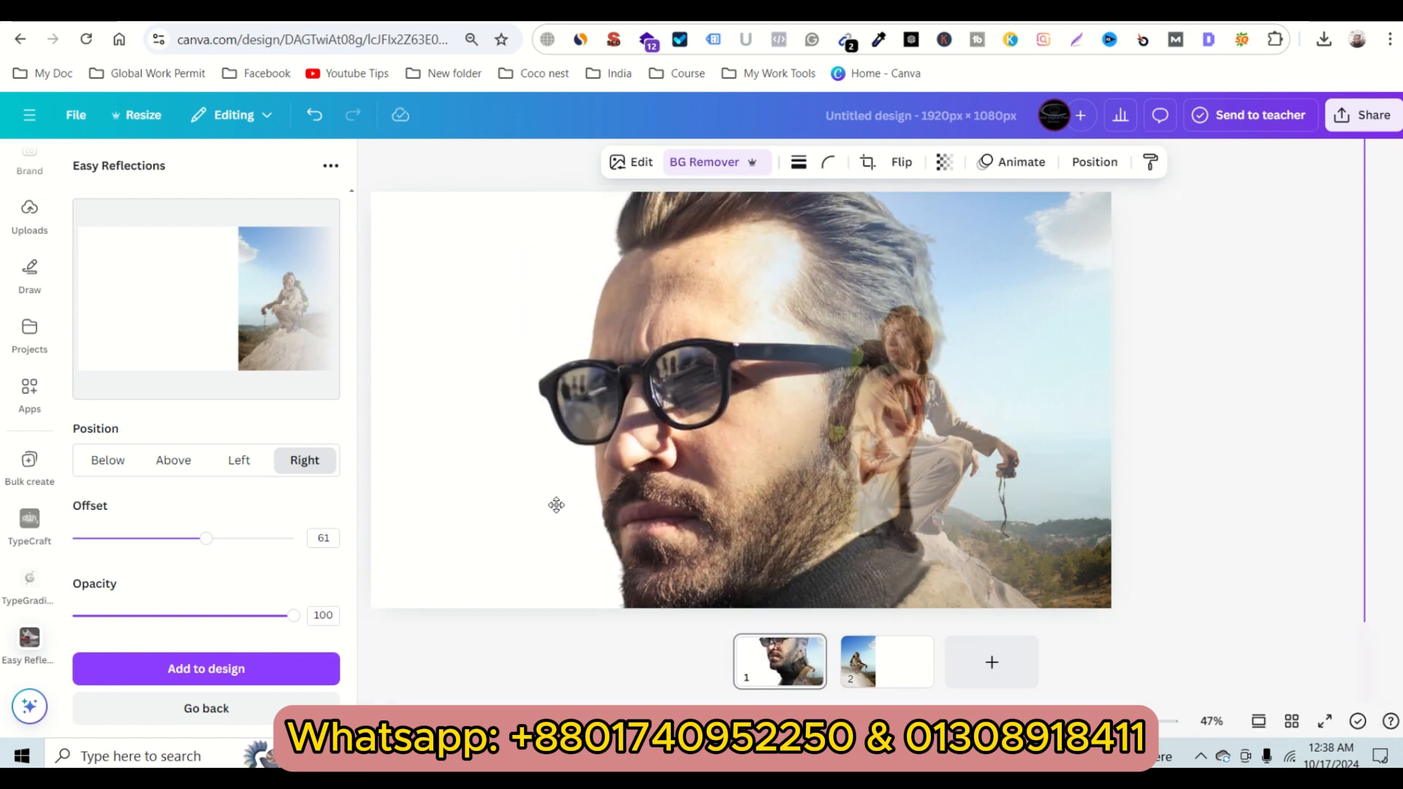
Crop the empty area off the left side of the man's portrait and place his face back over the faded edge of the hiker image
drag(605, 363, 1082, 351)
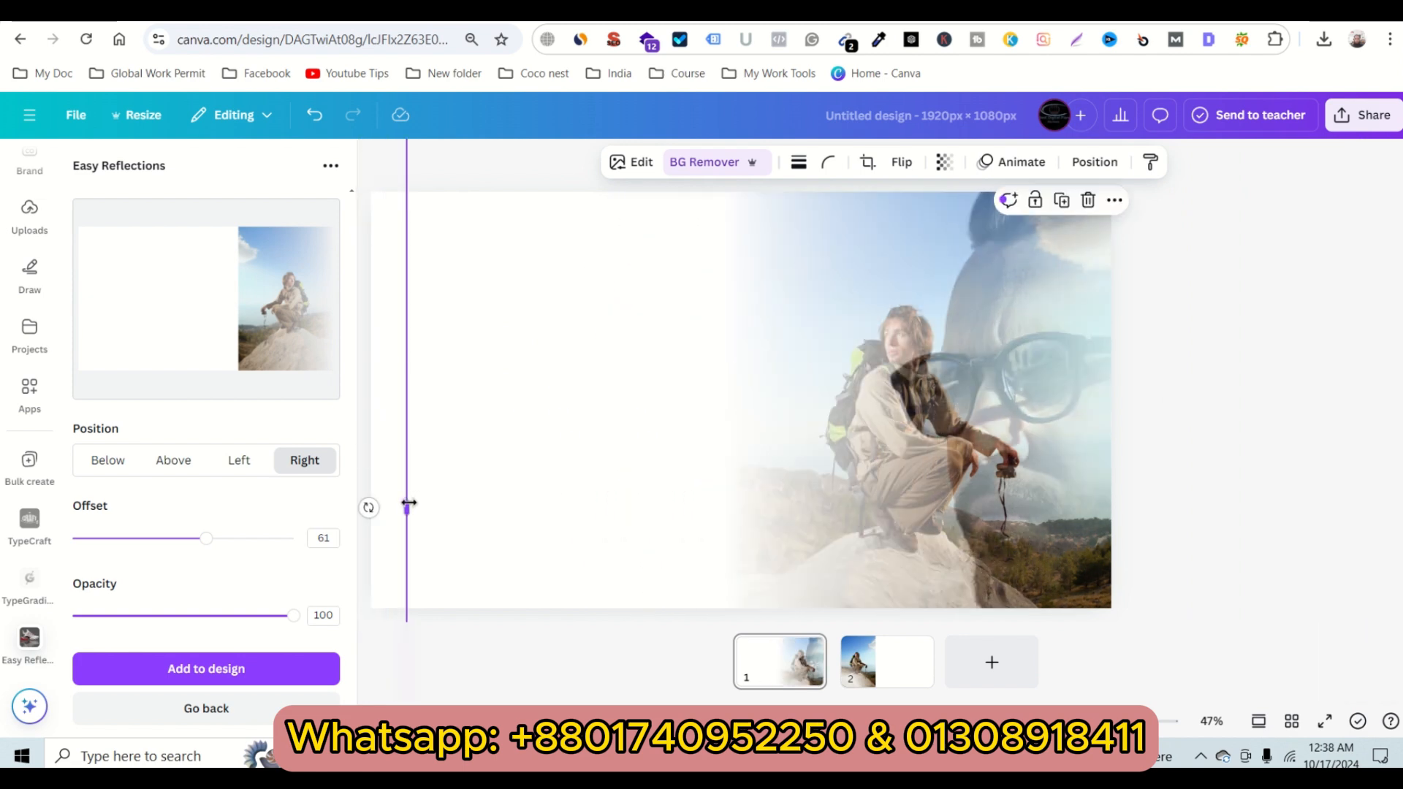
drag(407, 503, 733, 519)
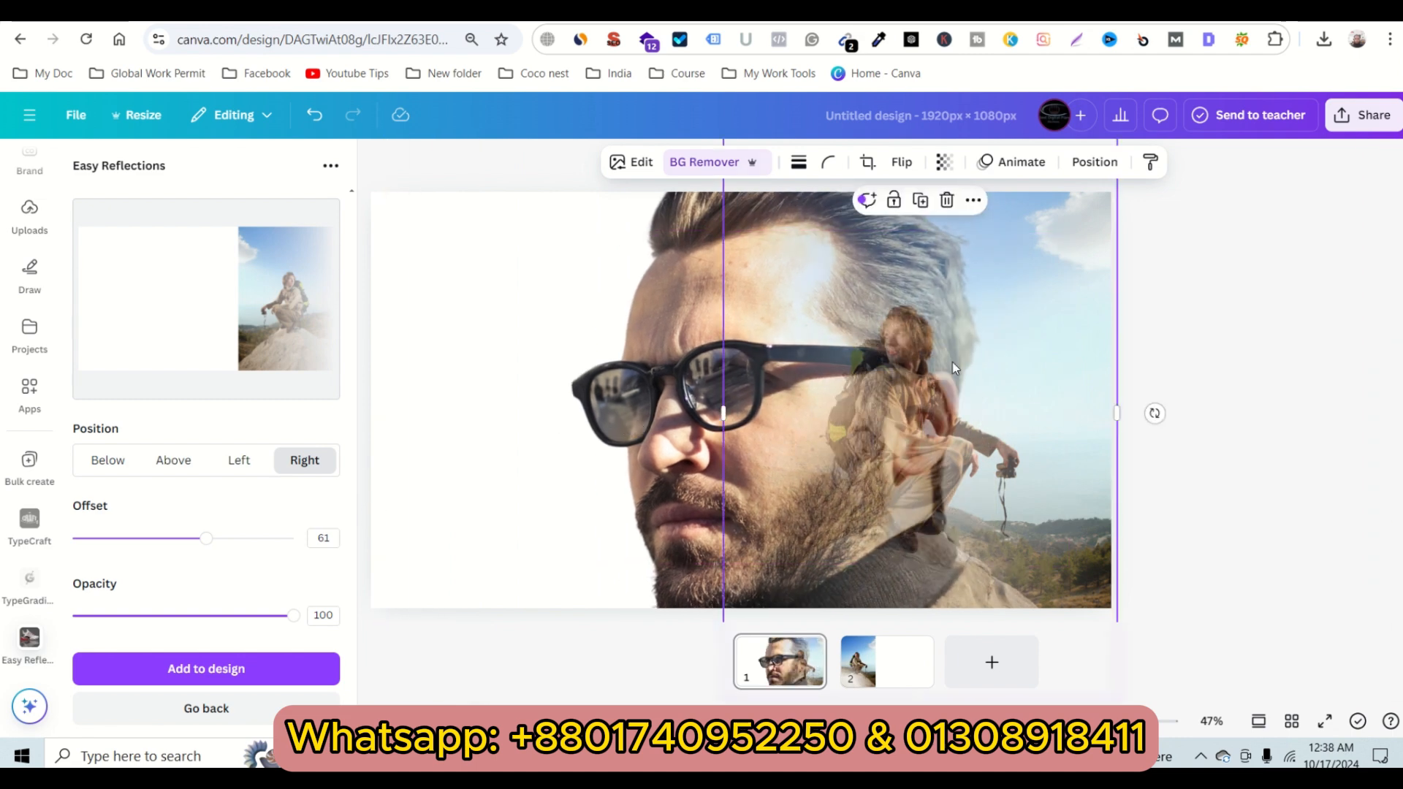
drag(1050, 360, 1013, 377)
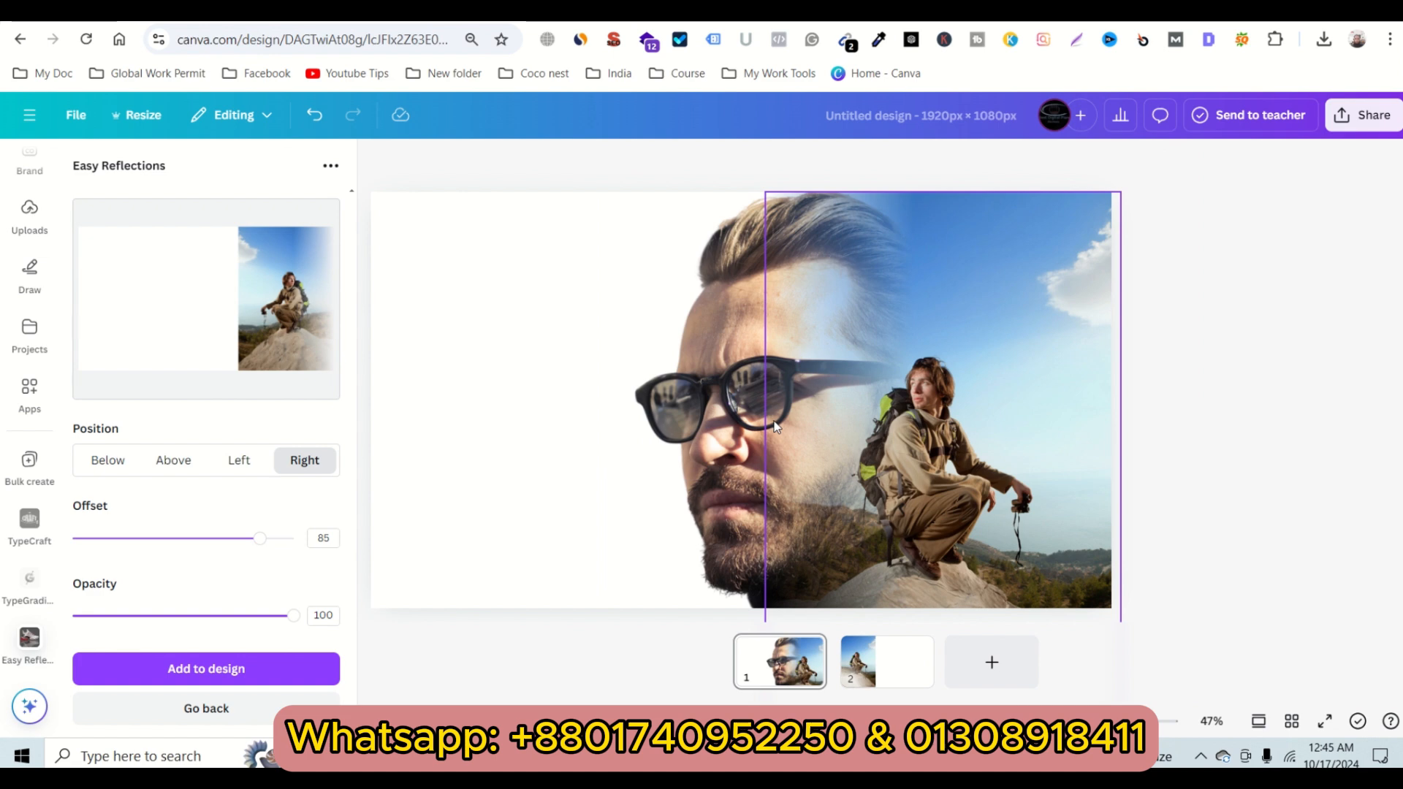
Fill the page background with the turquoise-to-blue gradient (#5de0e6, #004aad) in the centred circular style
click(538, 339)
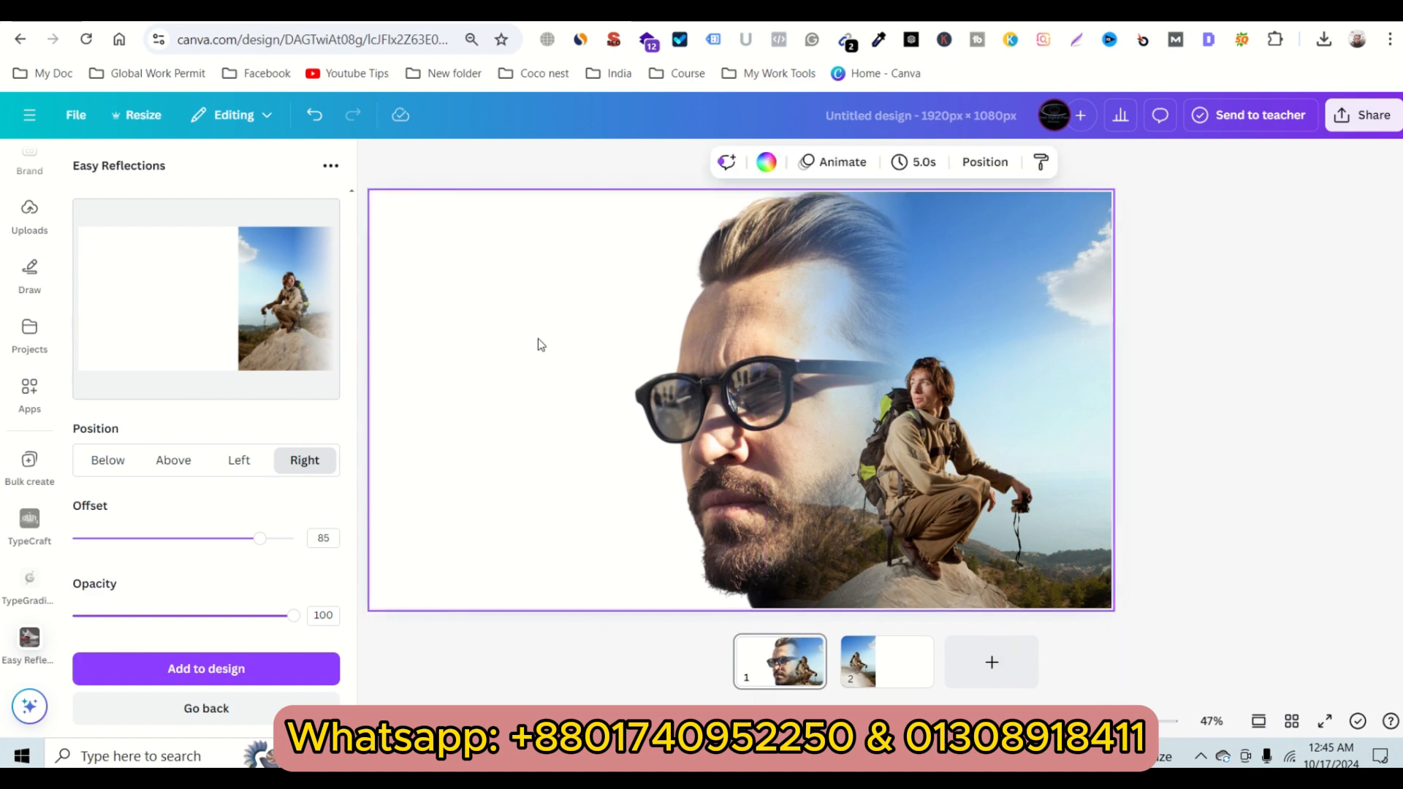
click(766, 161)
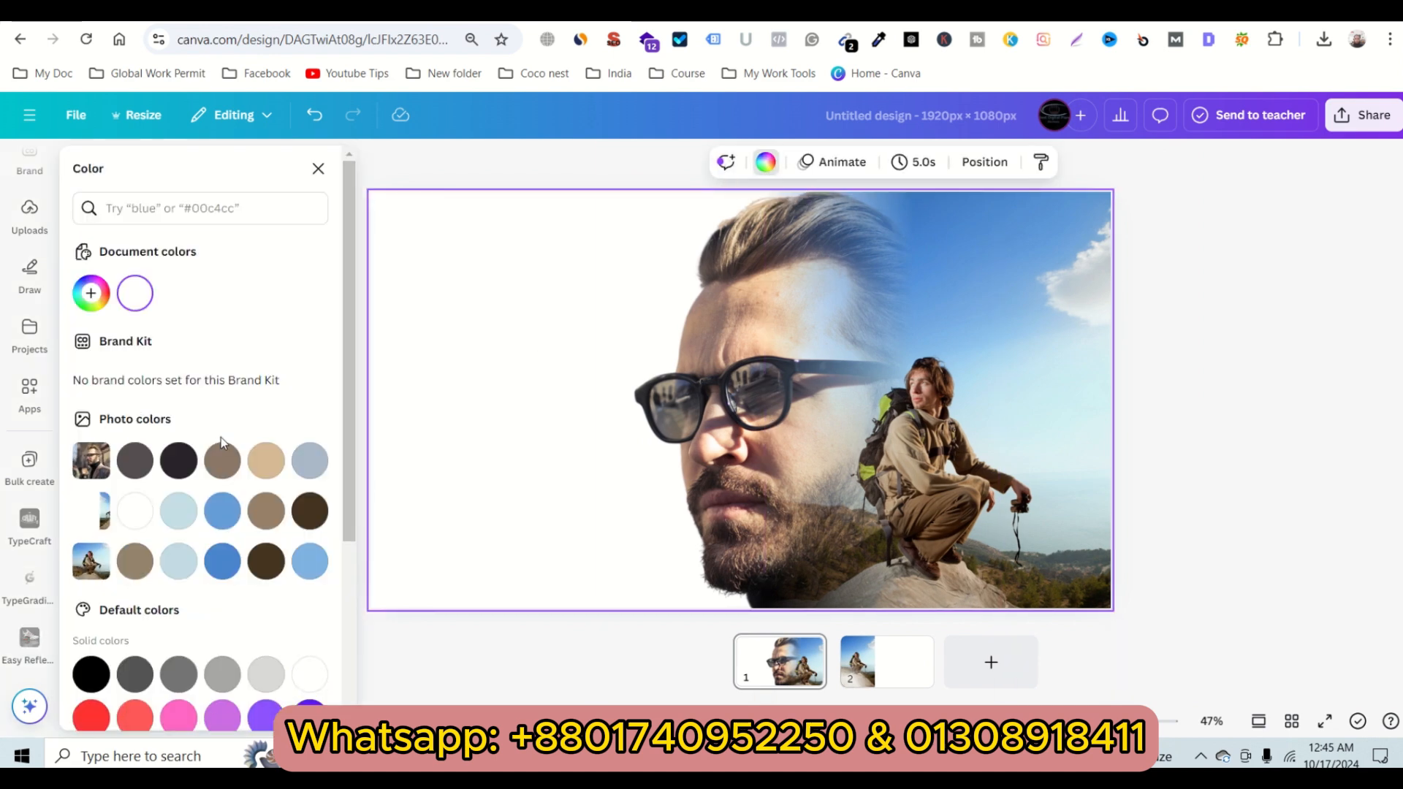
scroll(228, 454, down, 2)
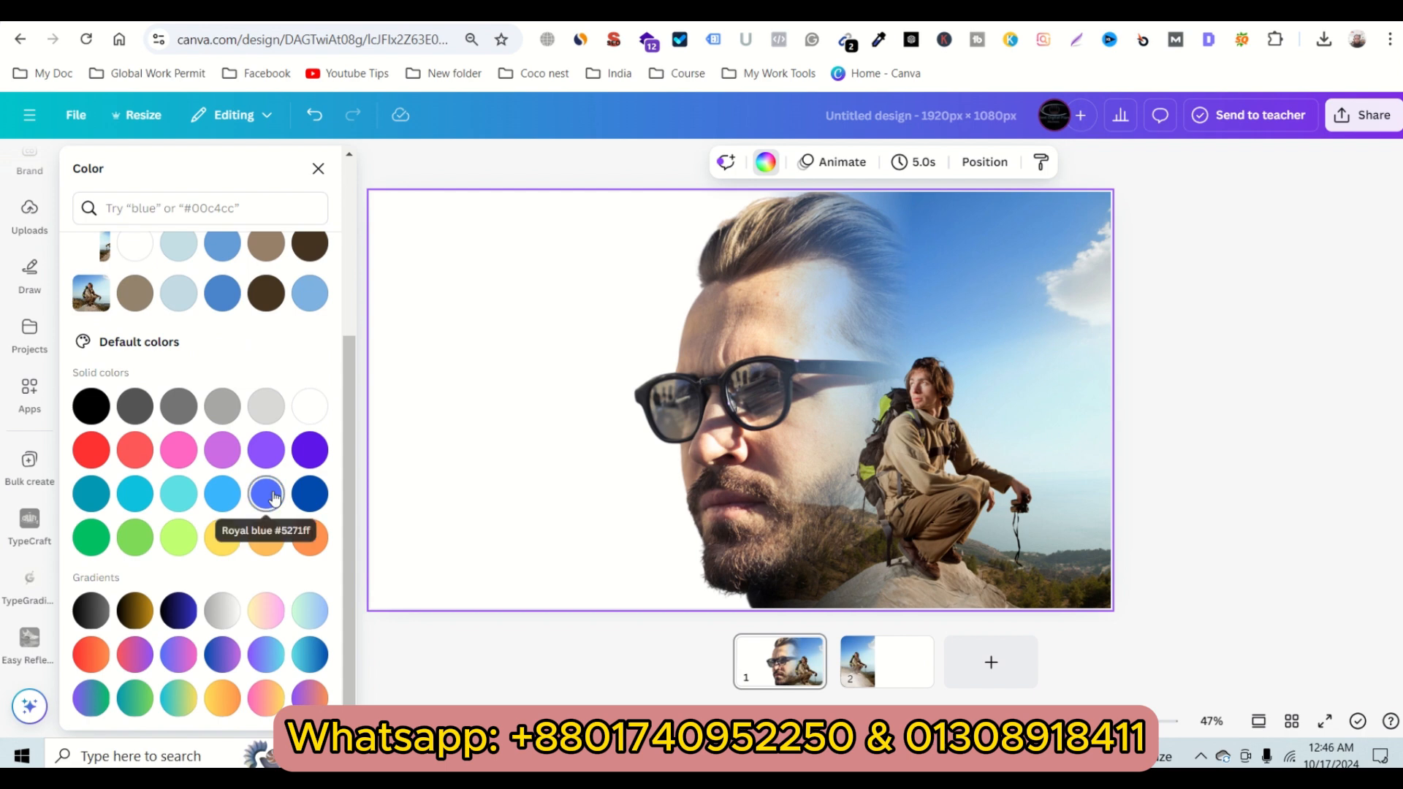
click(266, 654)
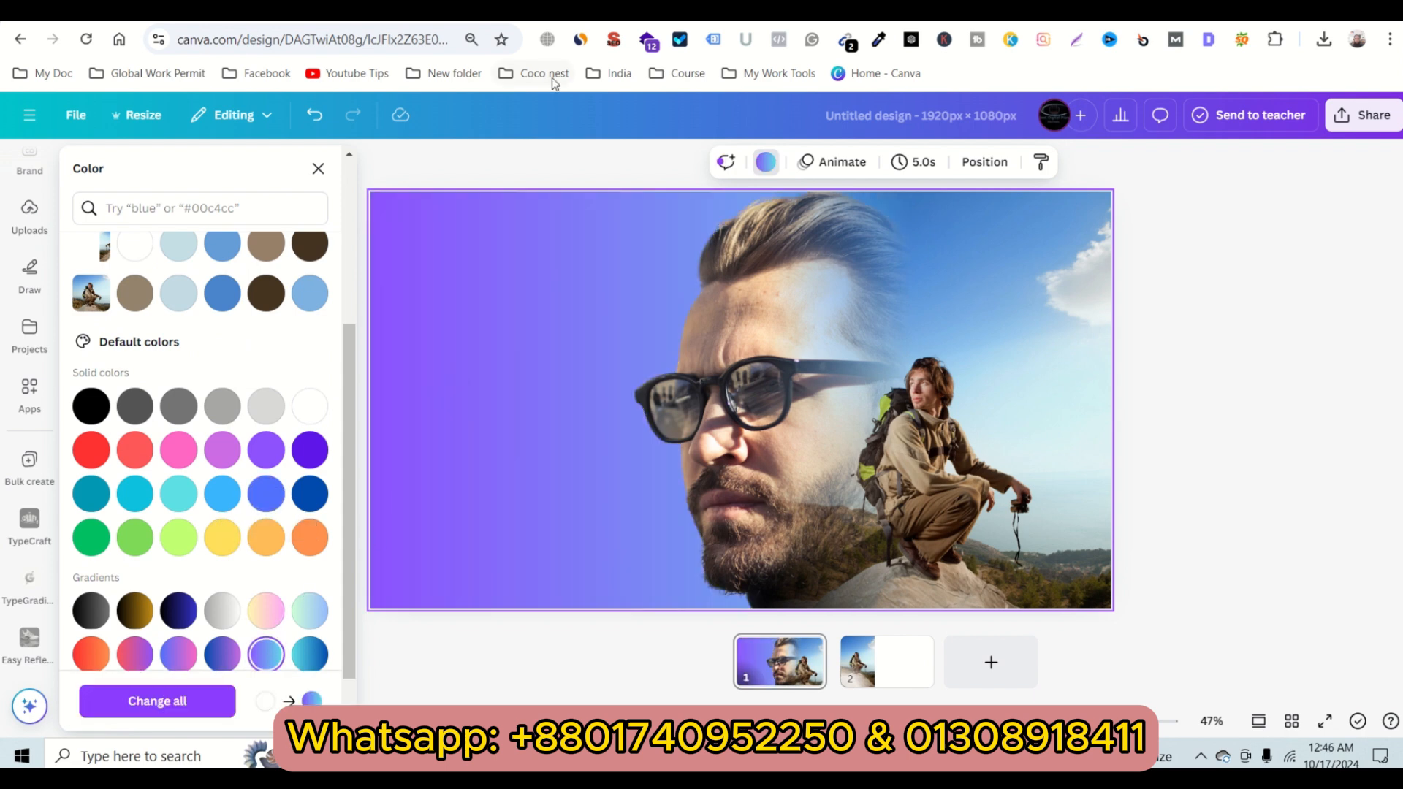
click(315, 662)
scroll(258, 460, up, 4)
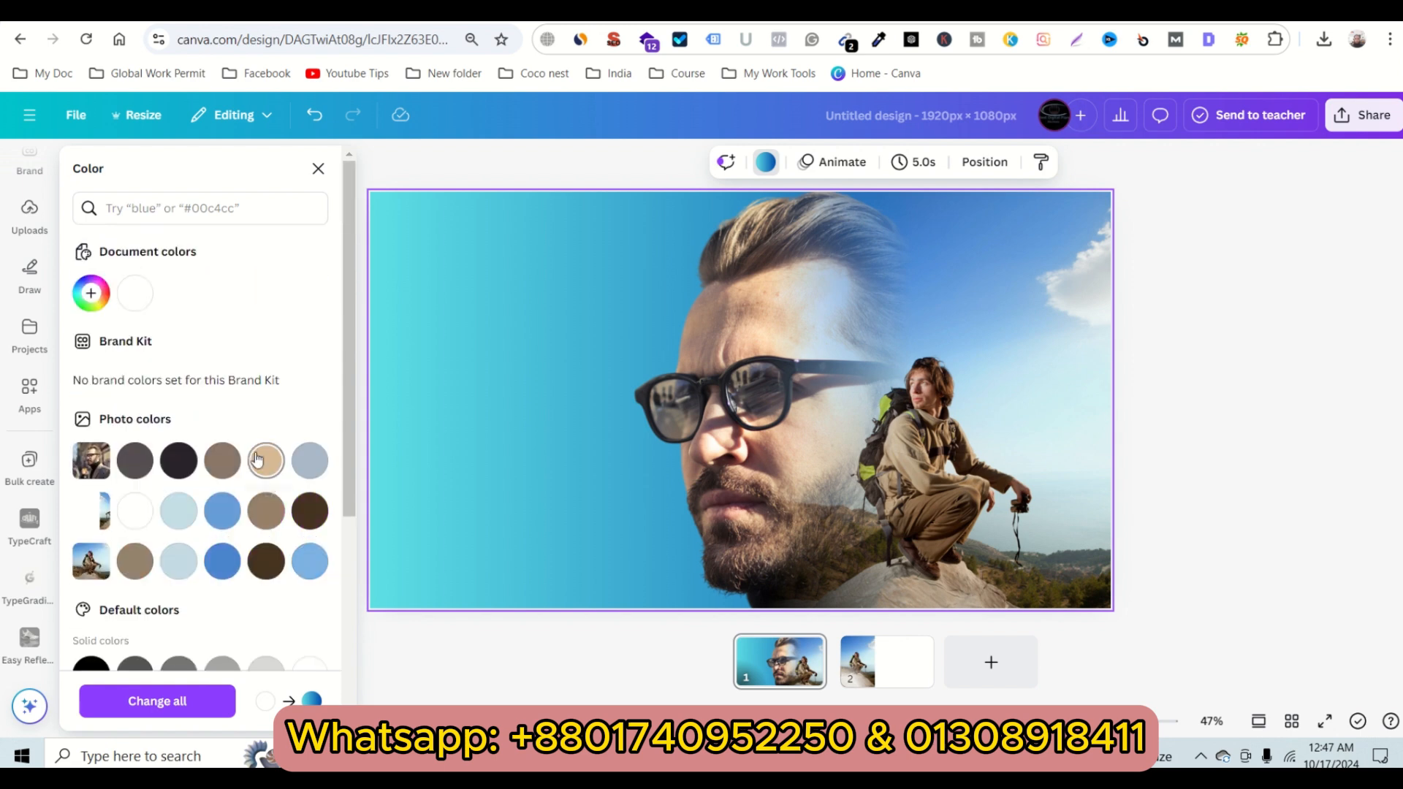
click(91, 294)
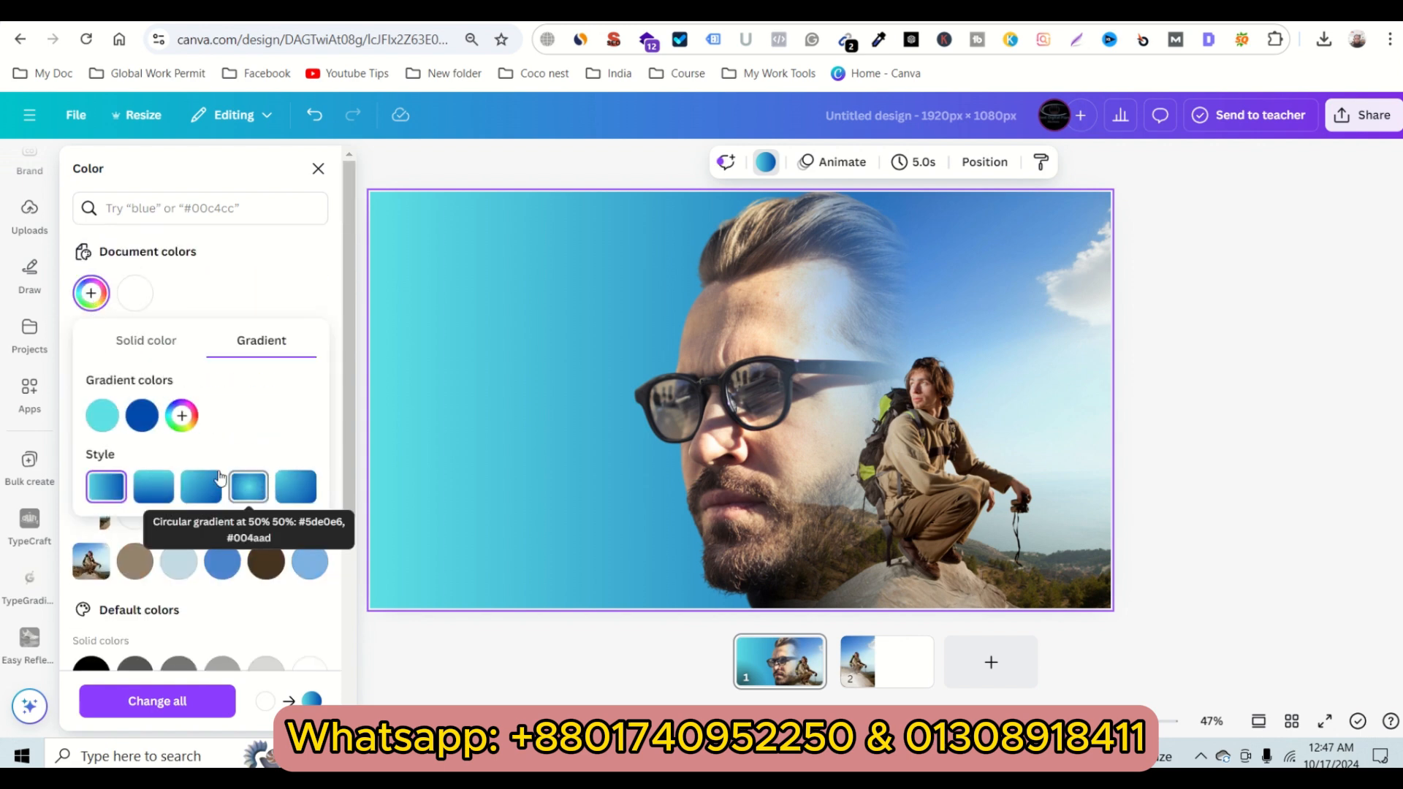
click(249, 490)
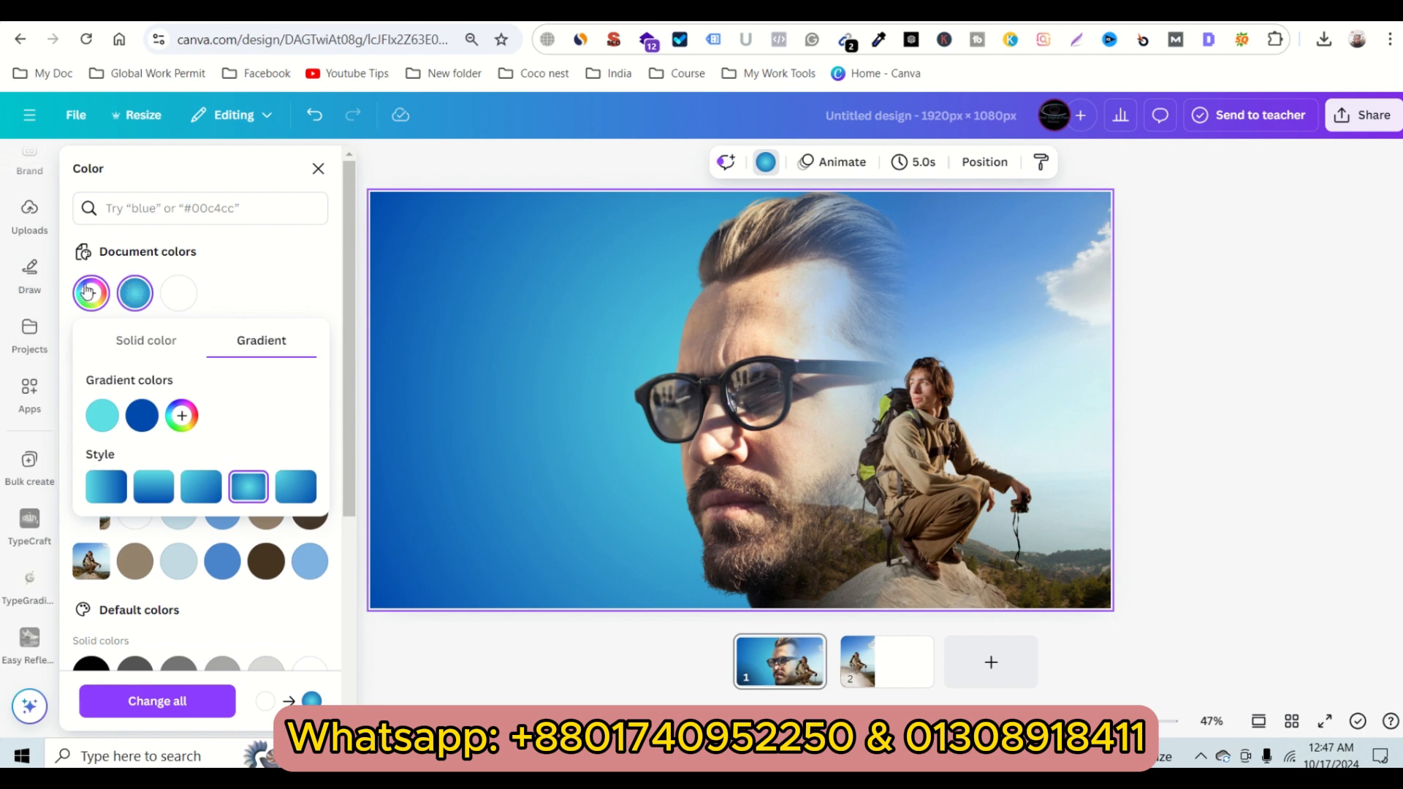
Add a heading reading "OK" and place it on the empty blue area to the left of the man's face
scroll(55, 290, up, 3)
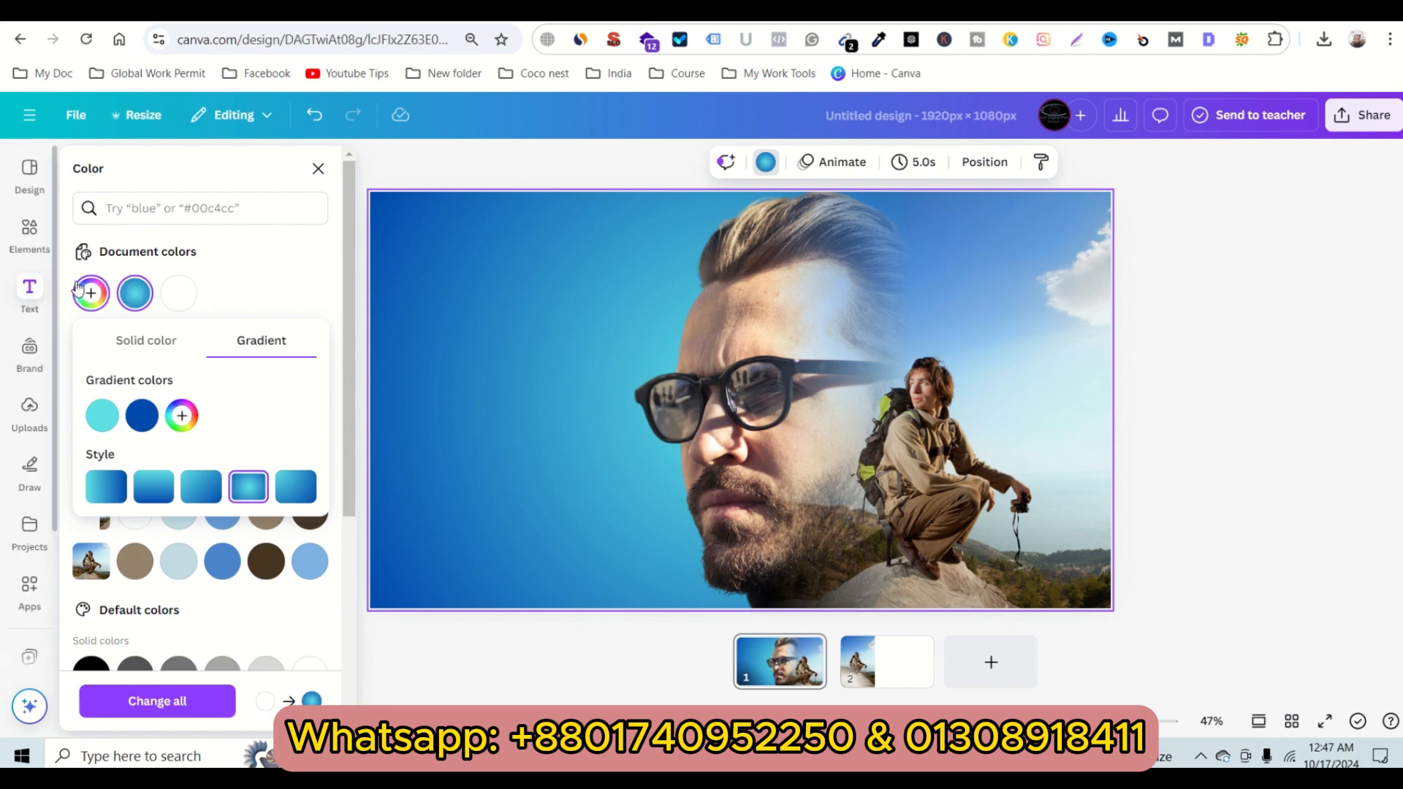
click(29, 291)
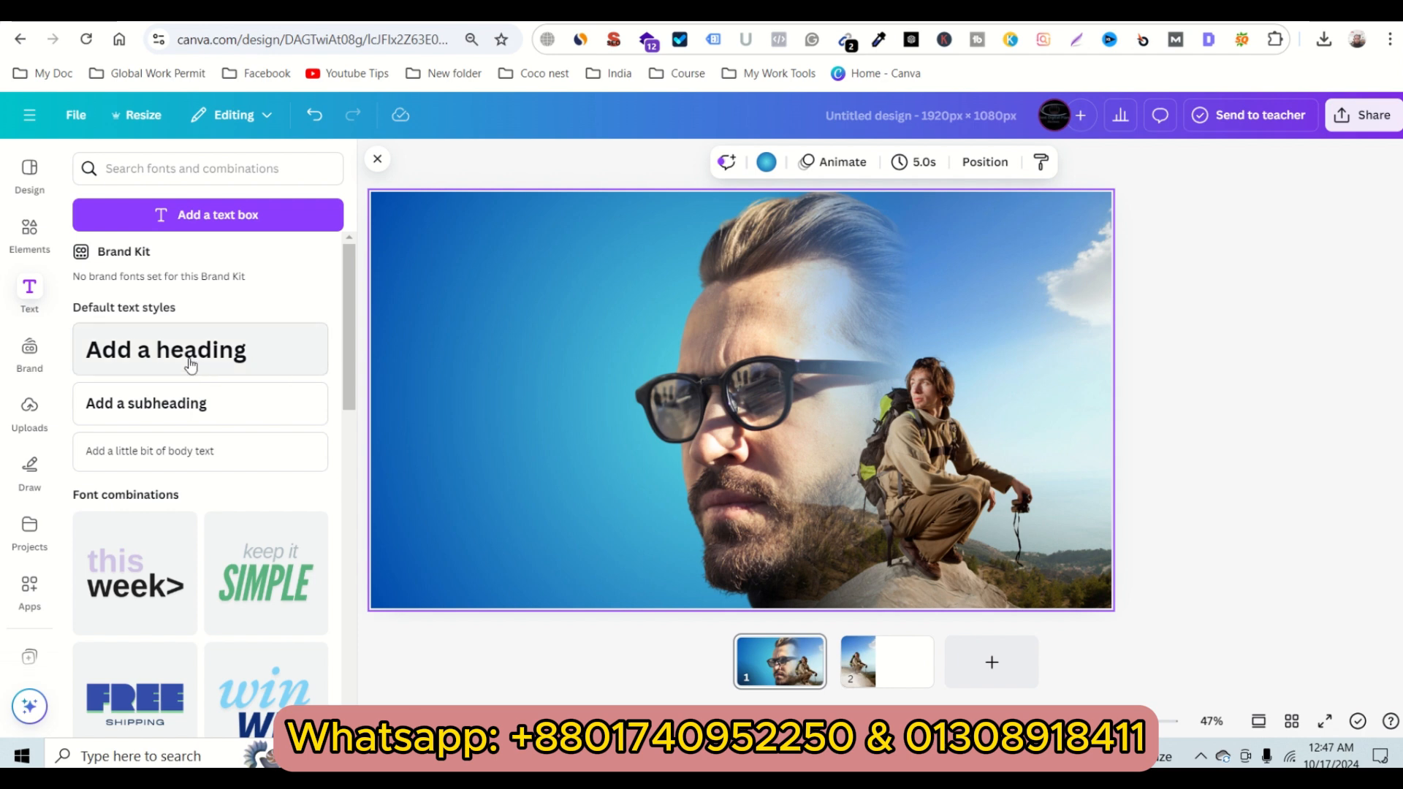
click(190, 365)
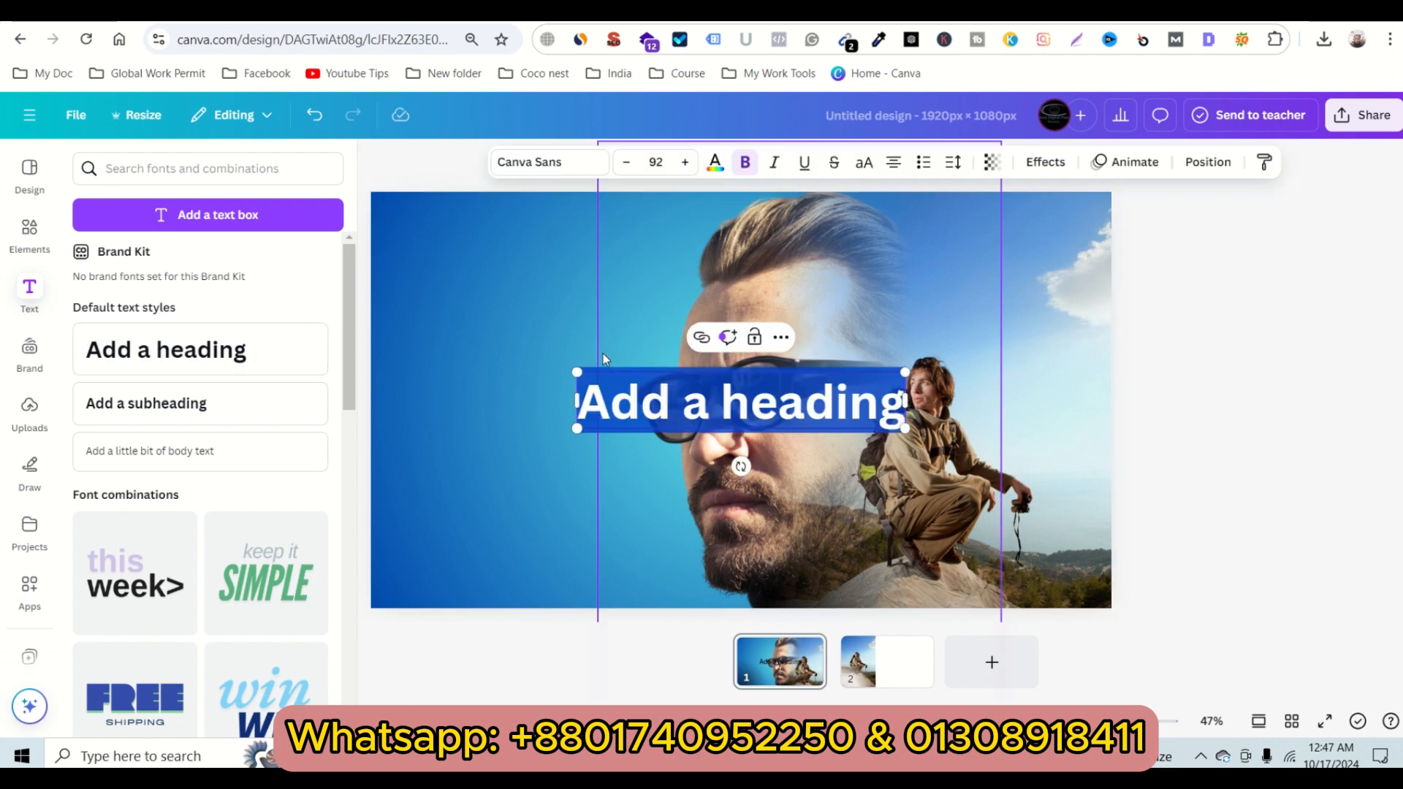
text(OK)
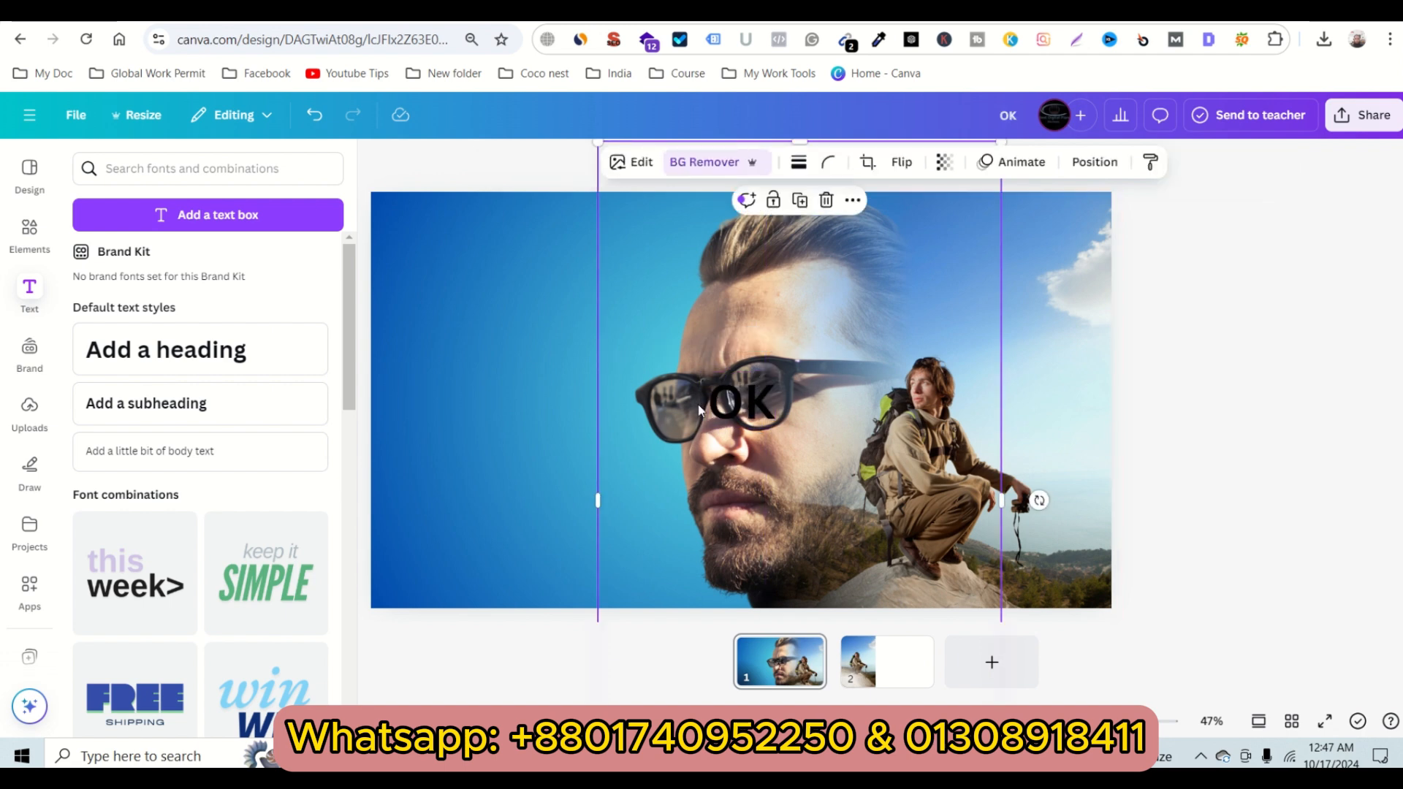
drag(700, 404, 400, 340)
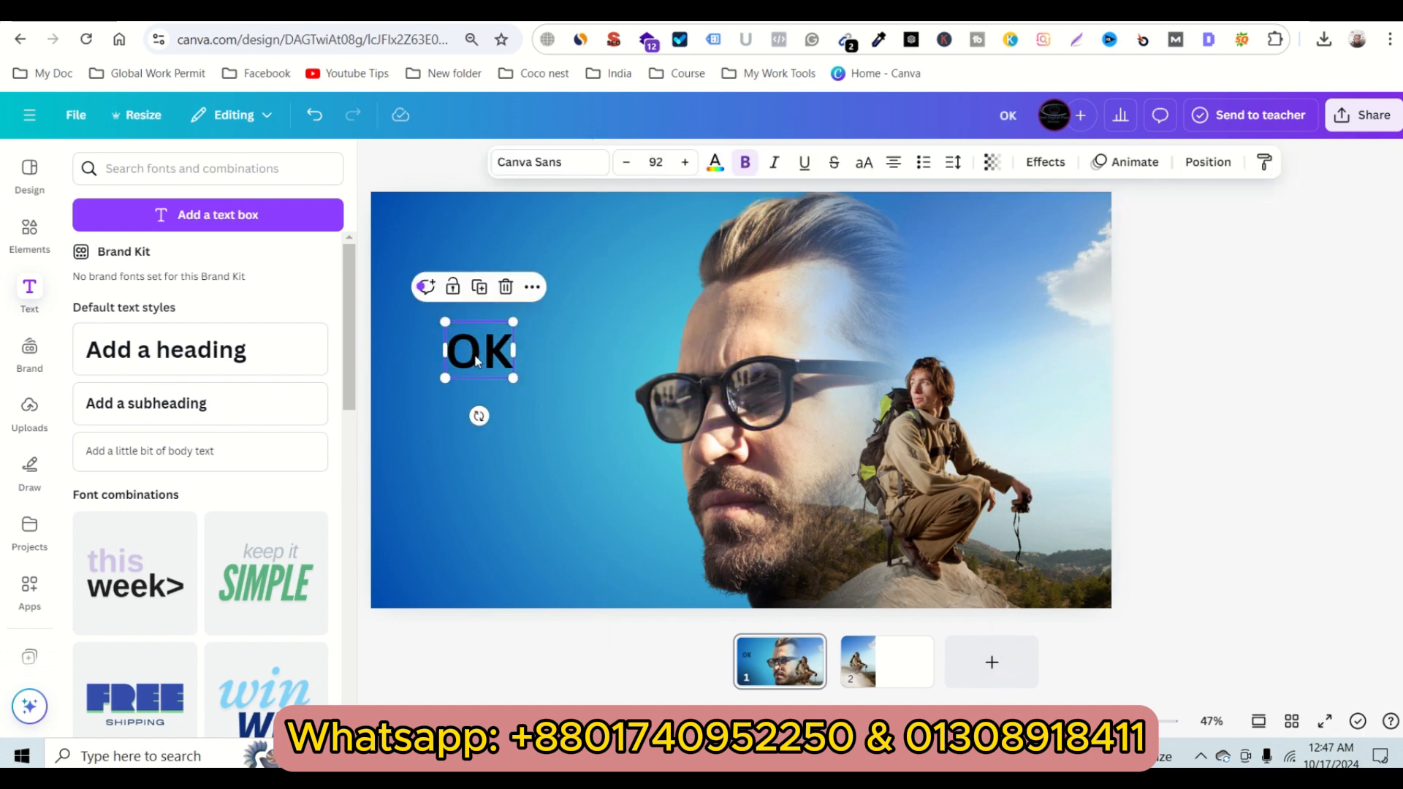
Change the font of the "OK" heading to Zuume Rough Bold
click(550, 161)
click(195, 248)
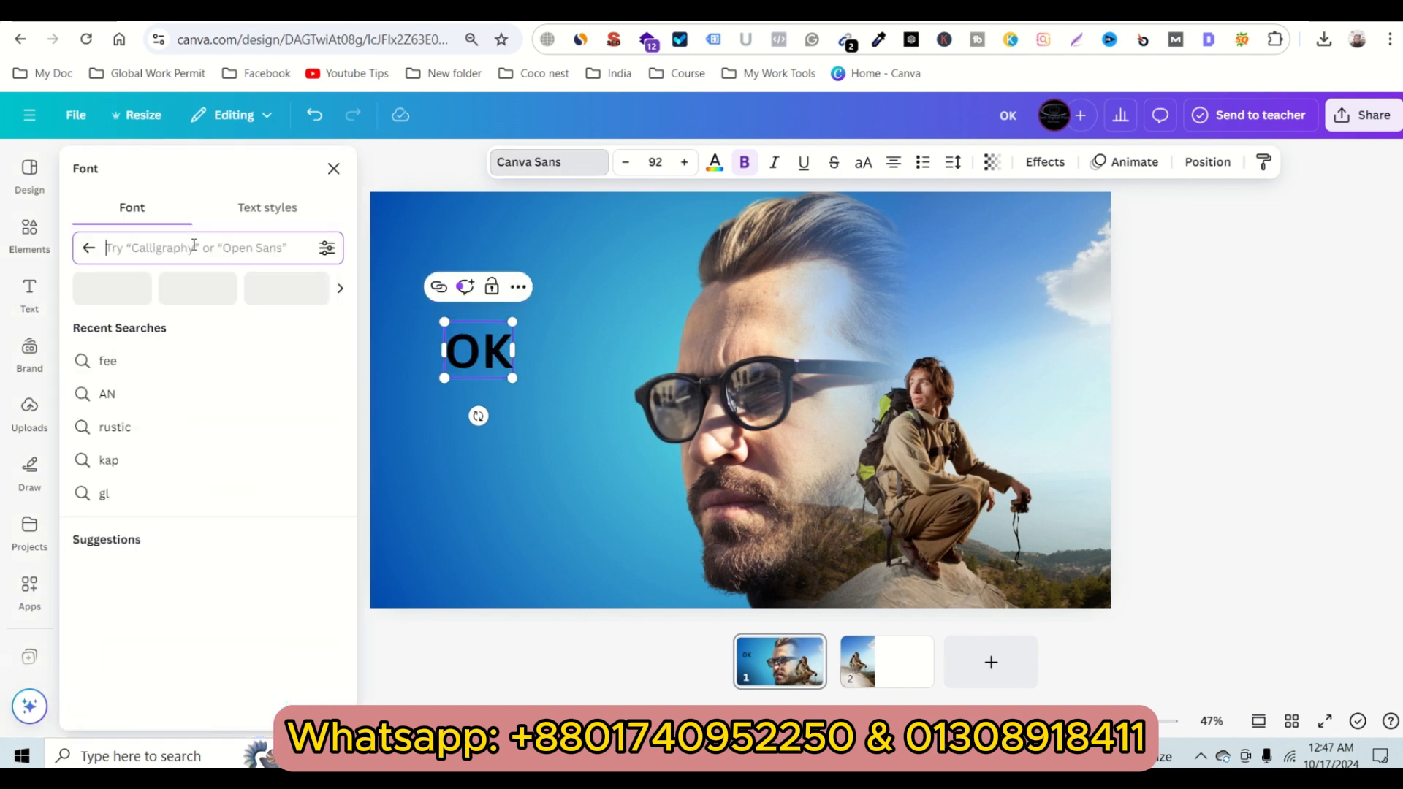
text(zuu)
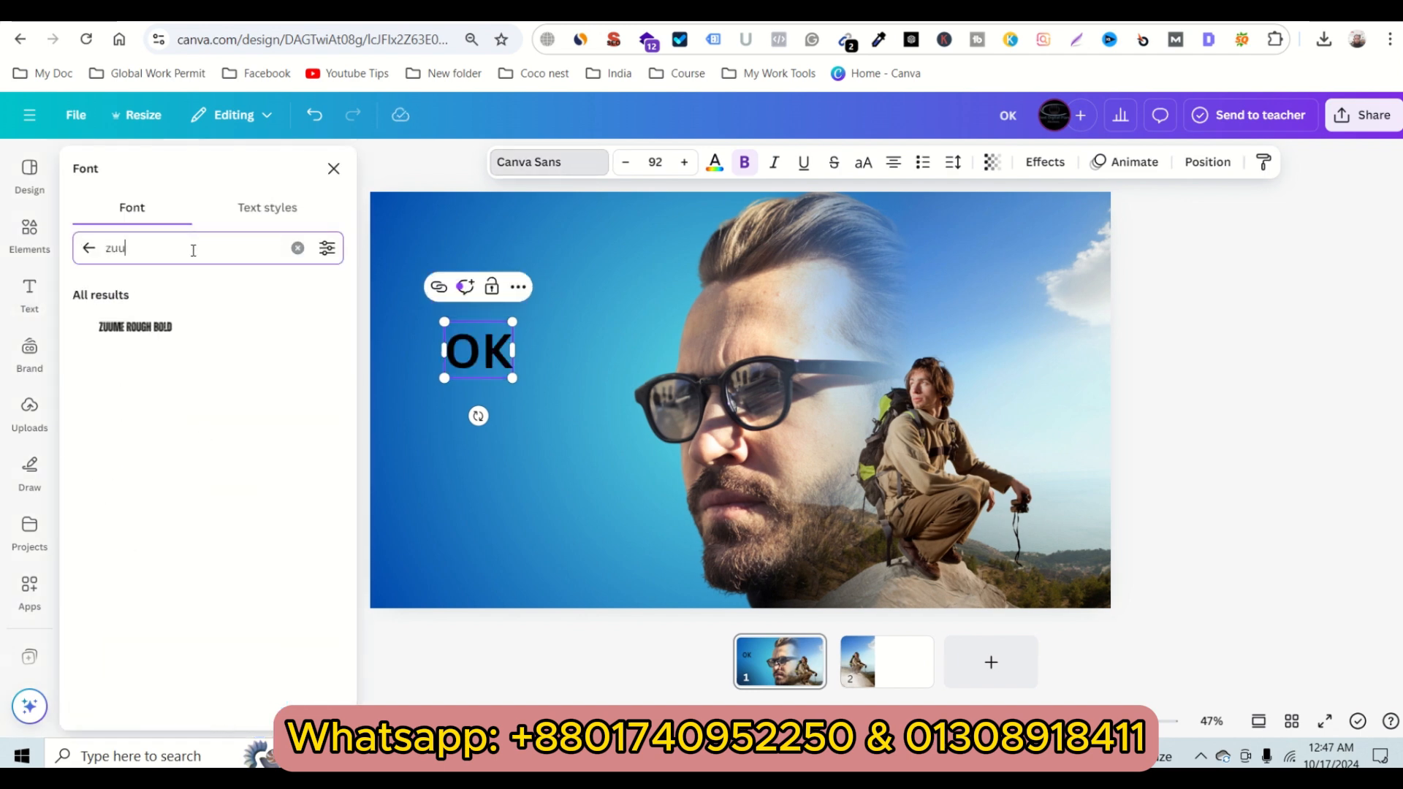
click(141, 340)
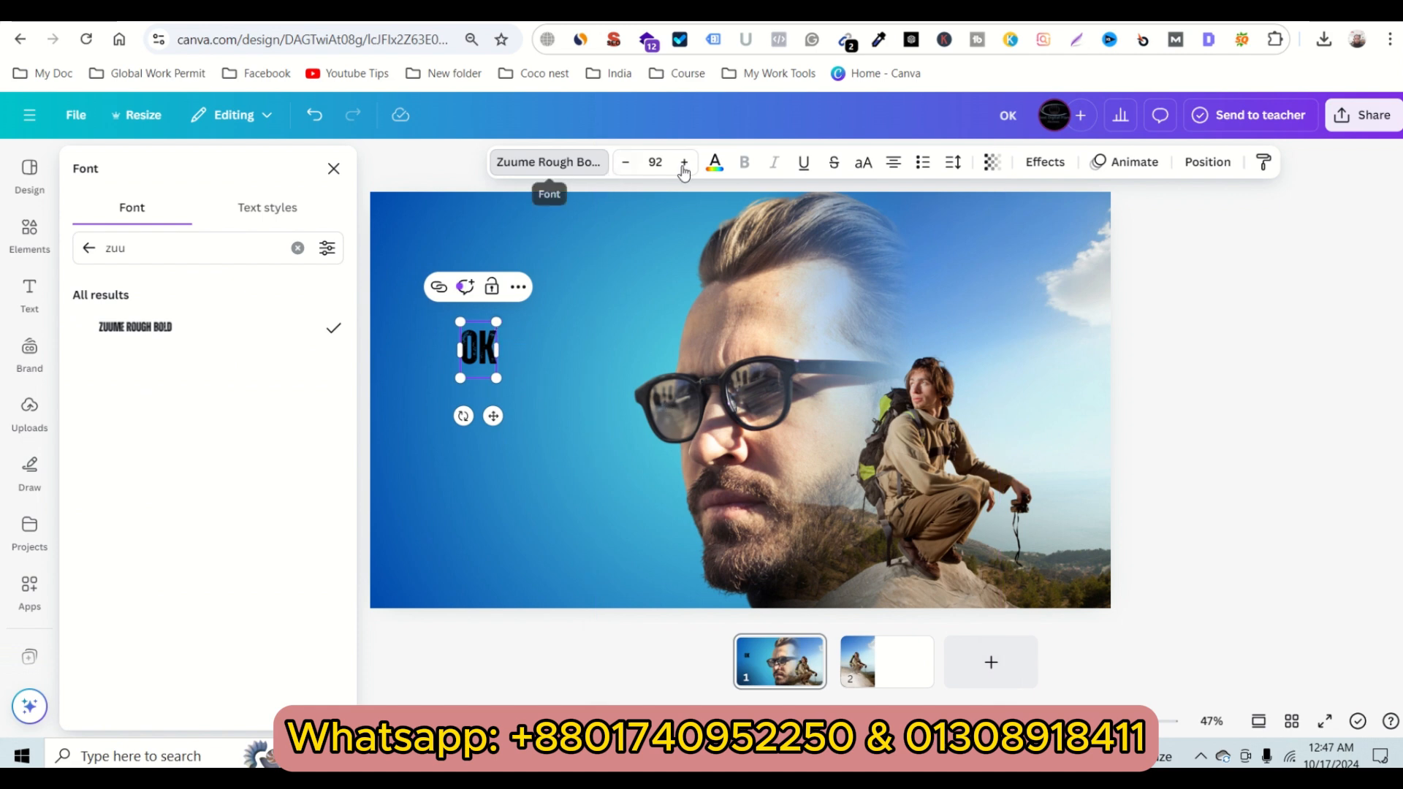
Colour the "OK" heading white and enlarge it to font size 208
click(715, 161)
click(178, 293)
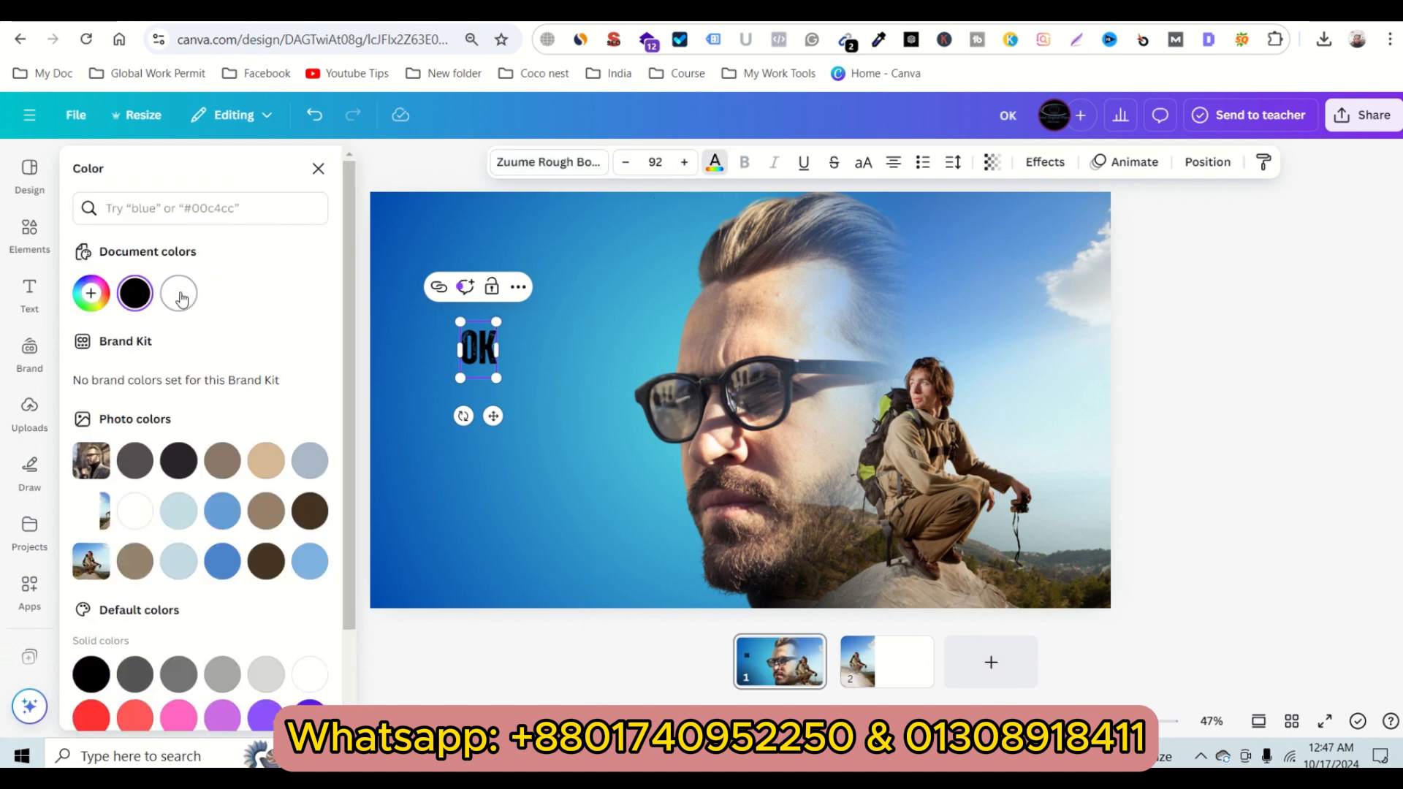
drag(496, 322, 583, 286)
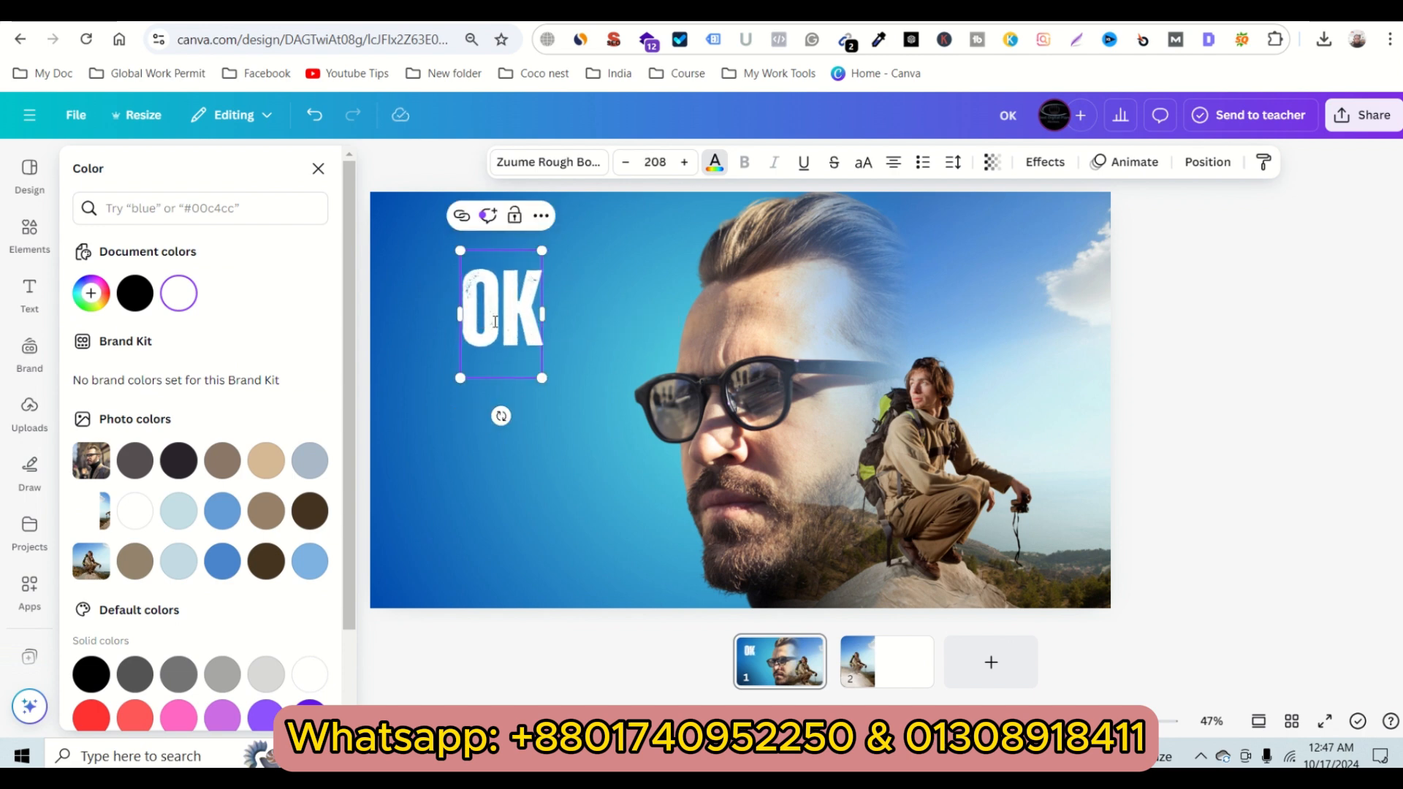
Duplicate the "OK" heading twice and stack the three copies vertically on the blue area beside the man's face
click(493, 241)
click(491, 321)
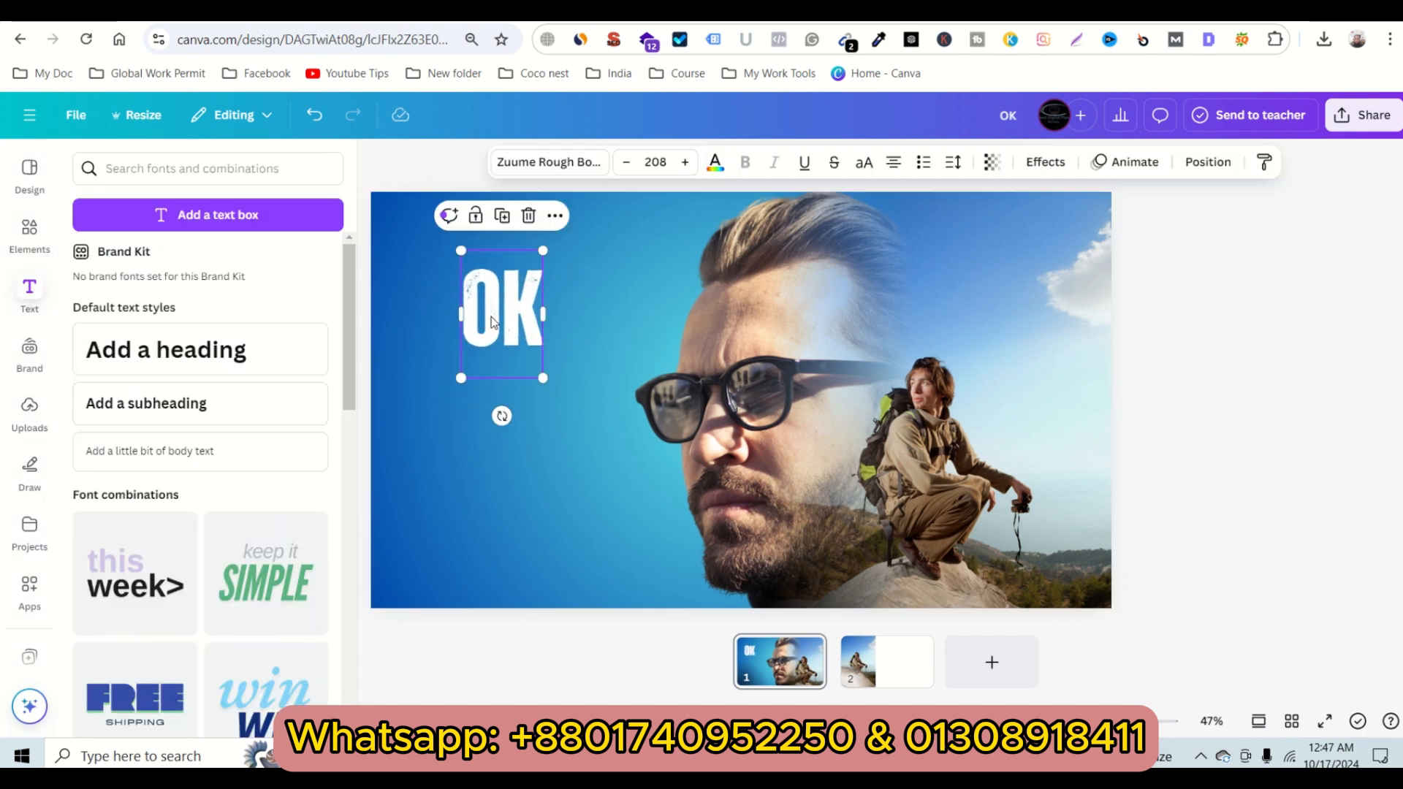
click(502, 215)
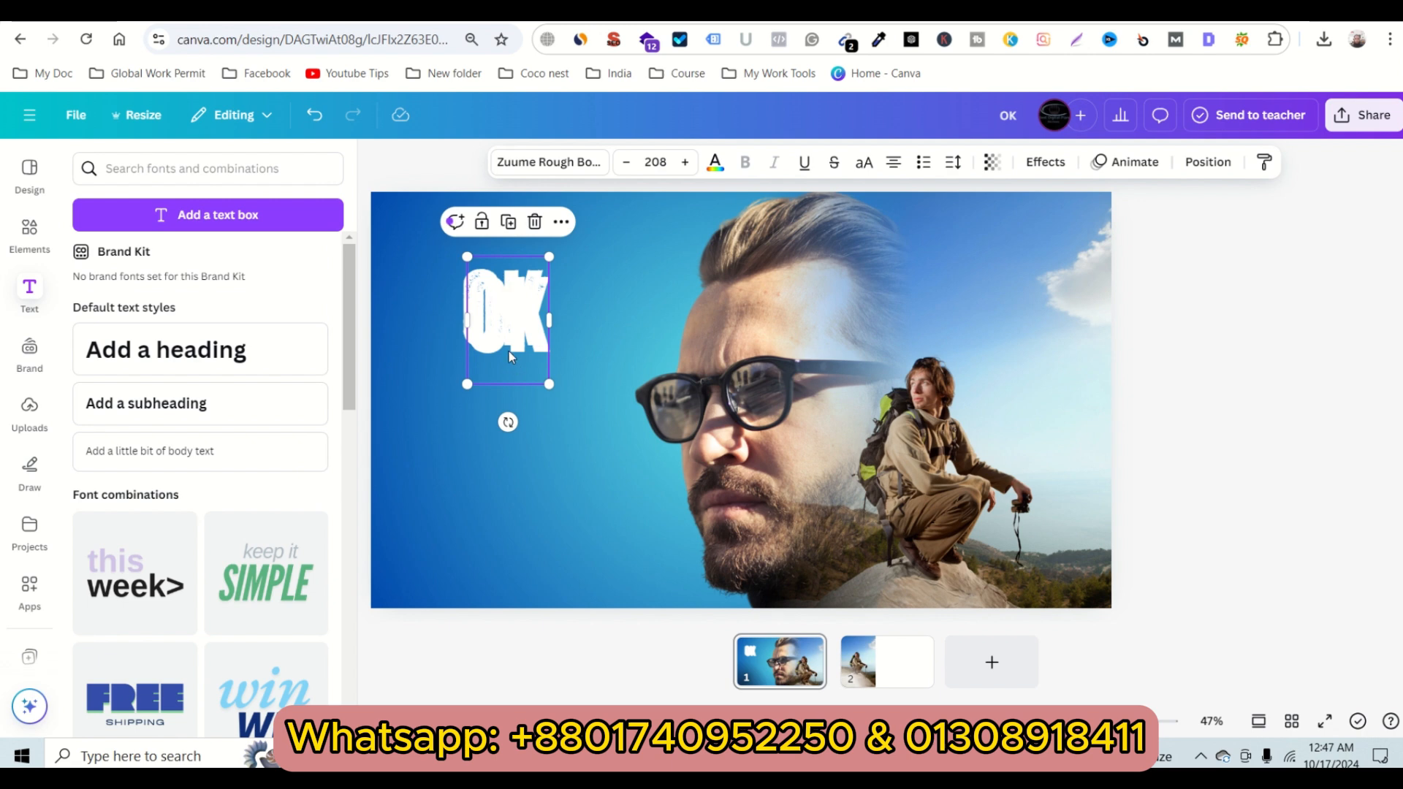
drag(519, 303, 509, 264)
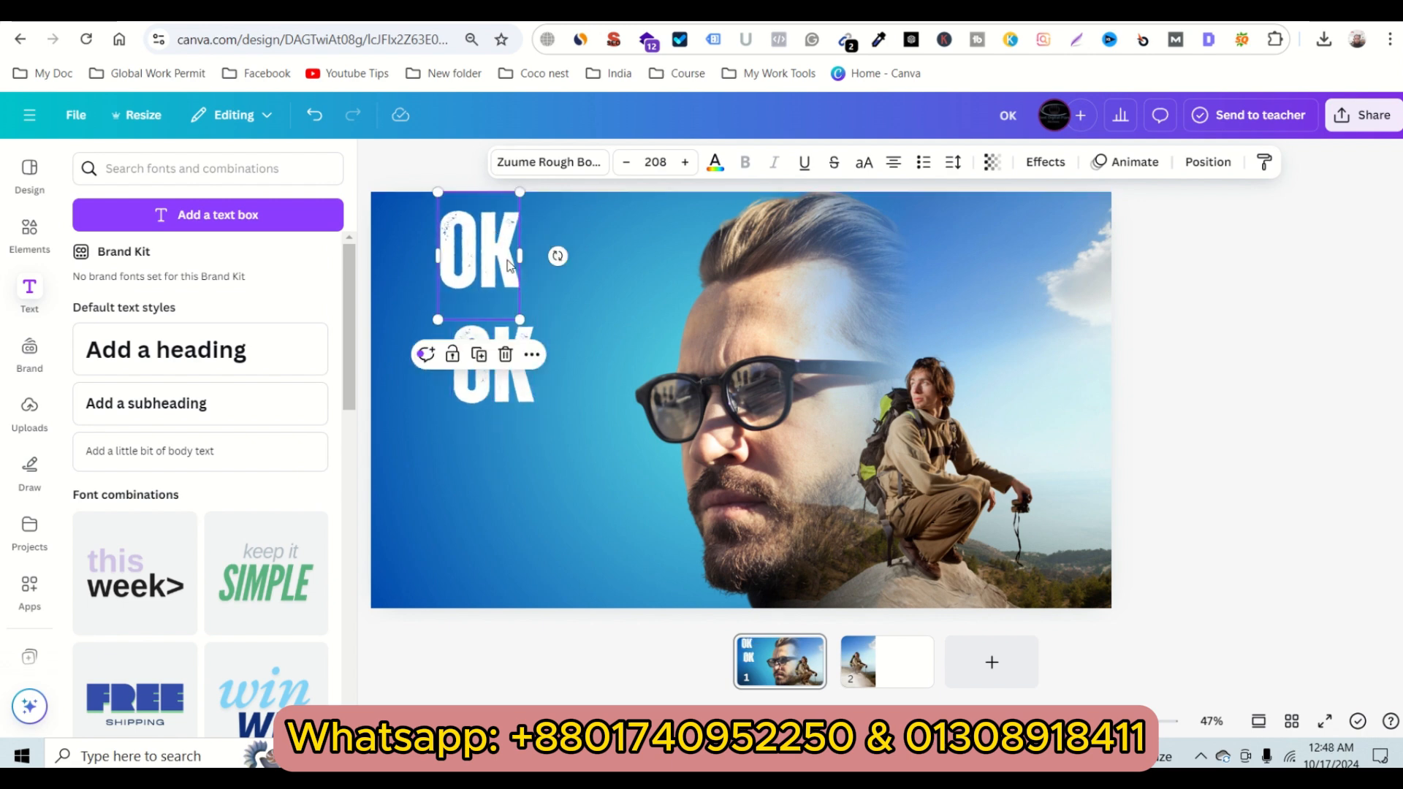
click(512, 369)
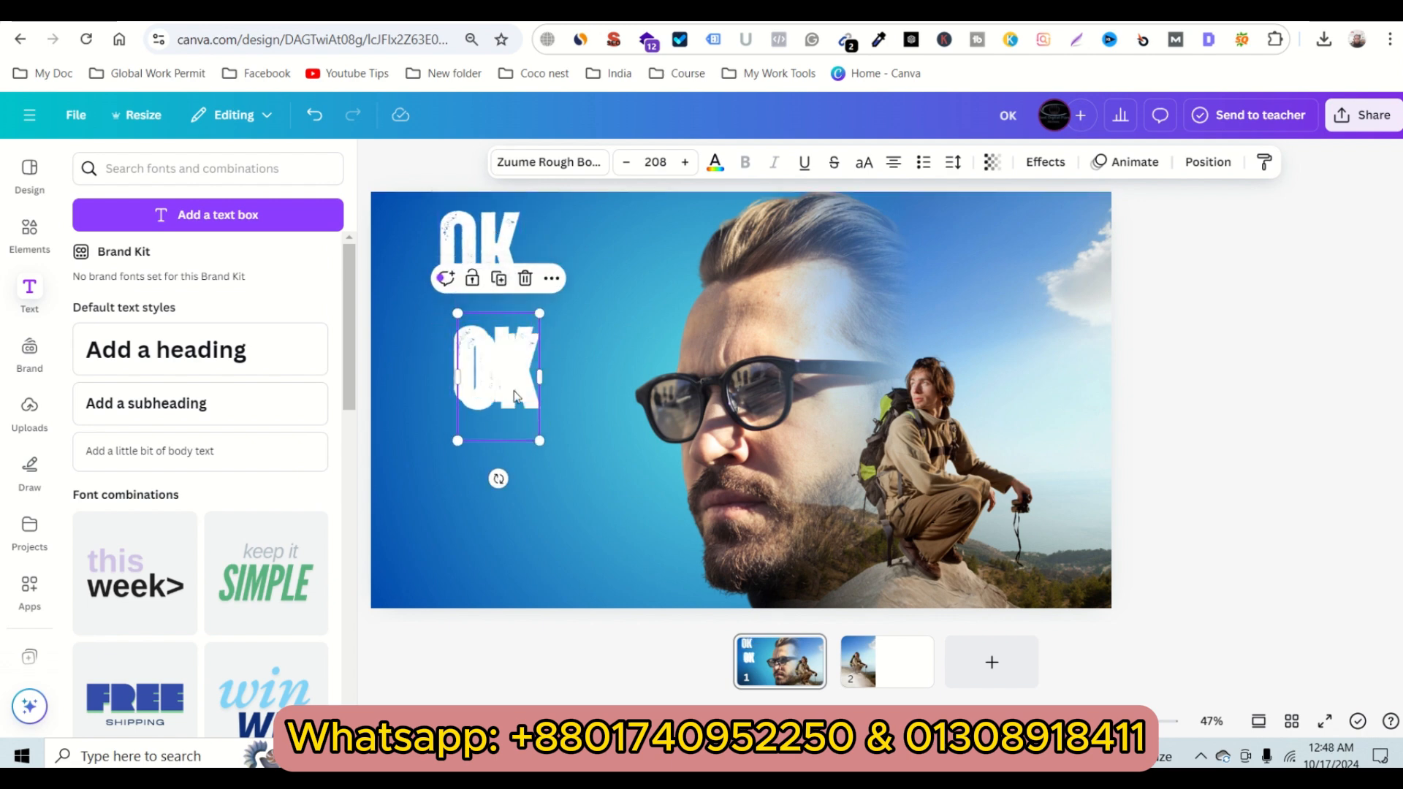
key(ctrl+d)
drag(515, 392, 511, 497)
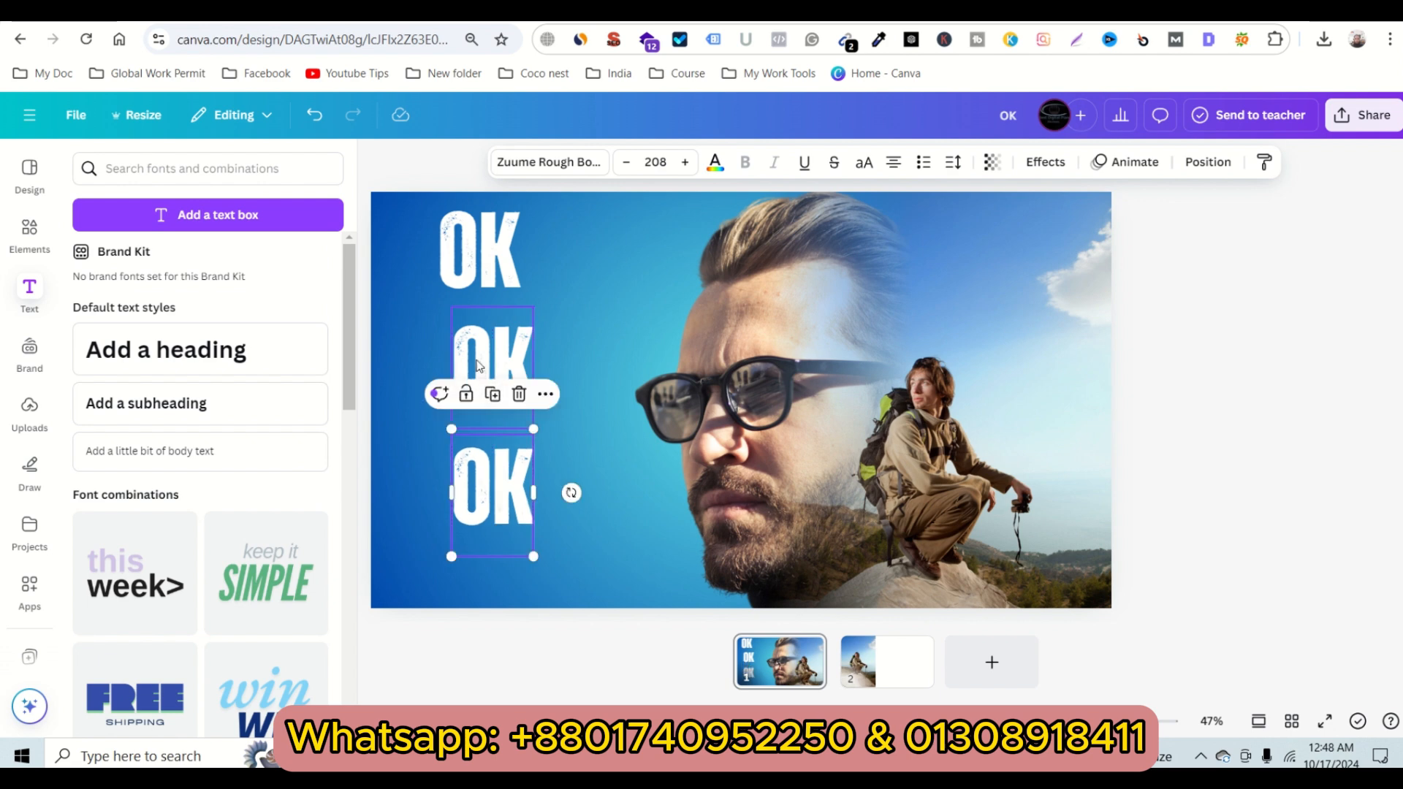
Replace the text of the middle "OK" copy with "DIGITAL"
click(479, 364)
click(482, 363)
double_click(483, 362)
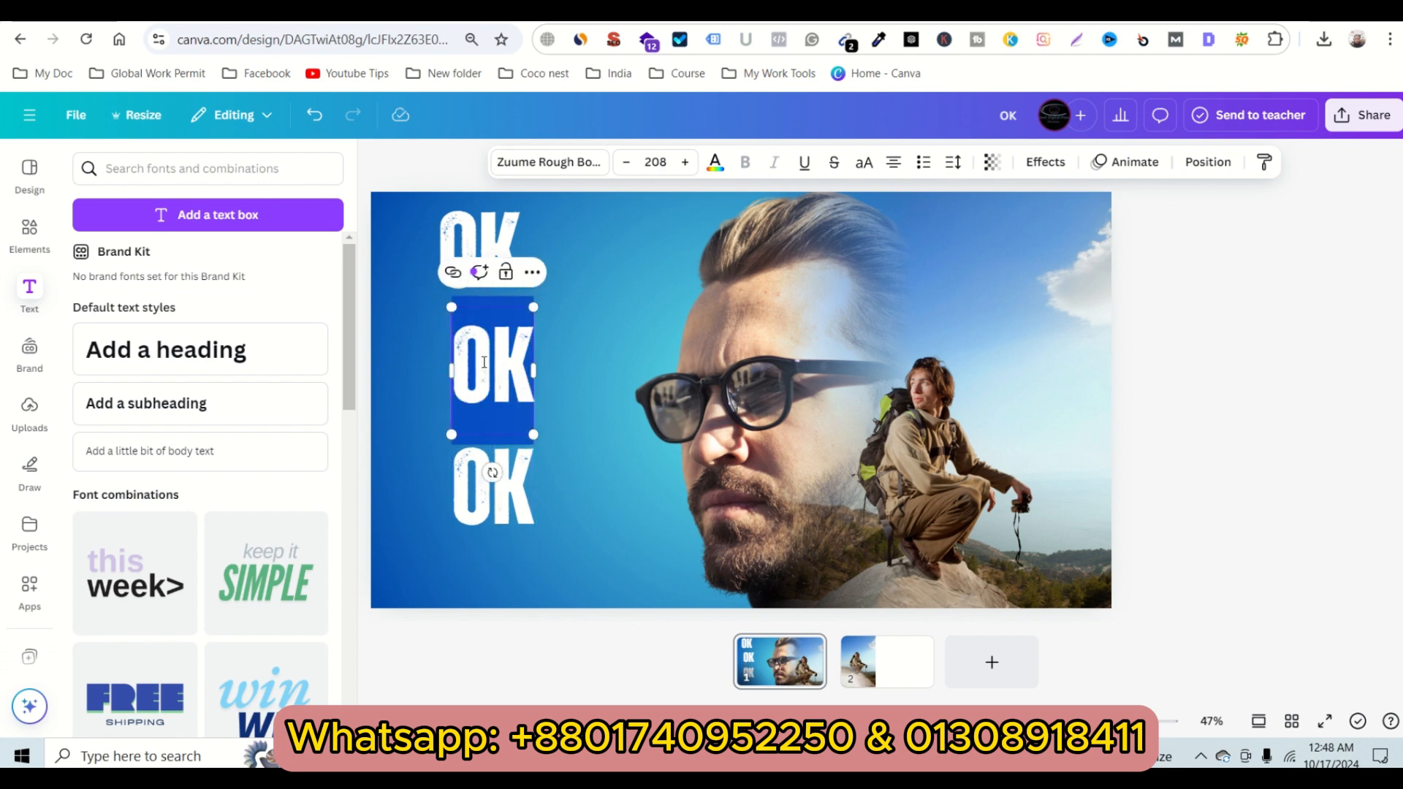
text(DIGITAL)
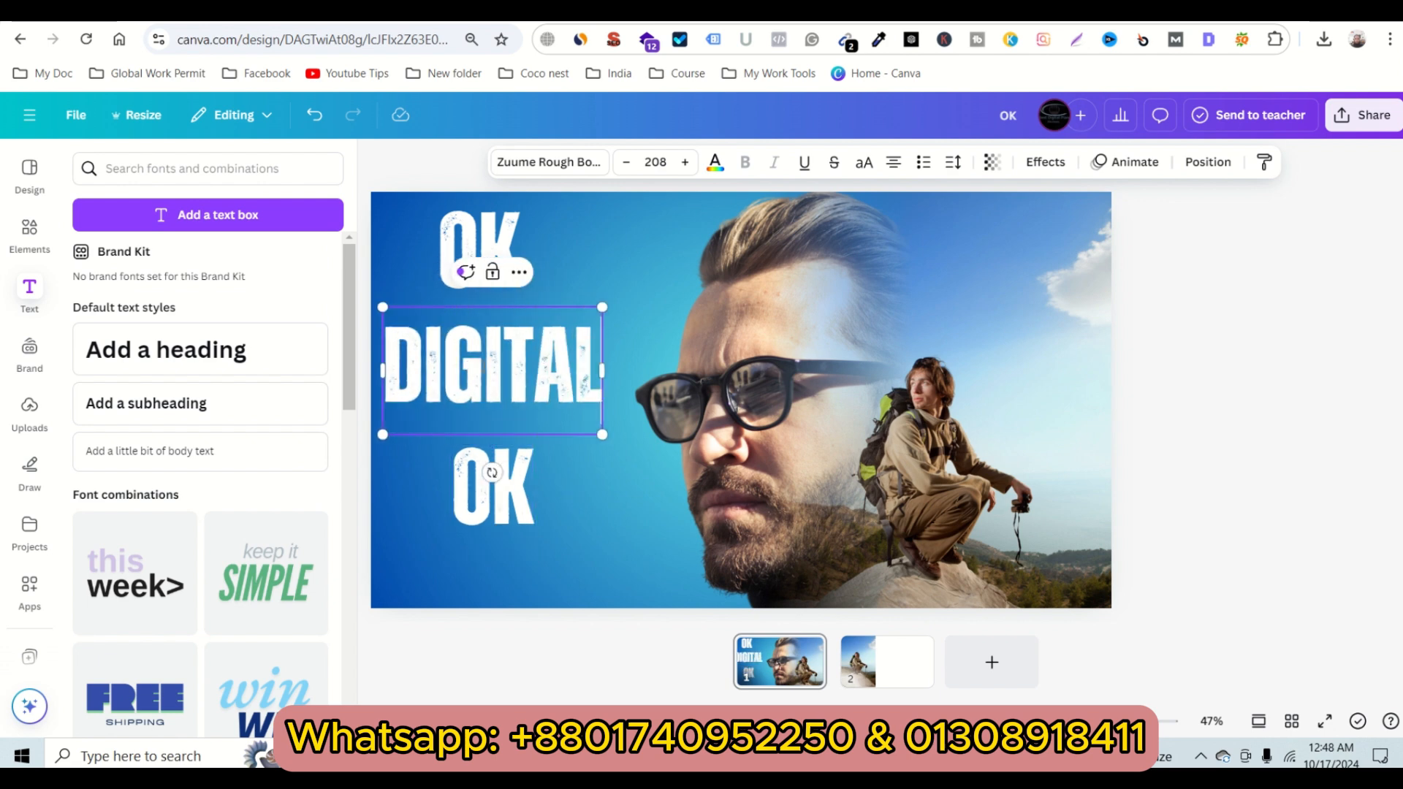
Replace the lowest "OK" copy with "CONSULTANT" on a single line and shrink it to end just before the man's face
click(474, 512)
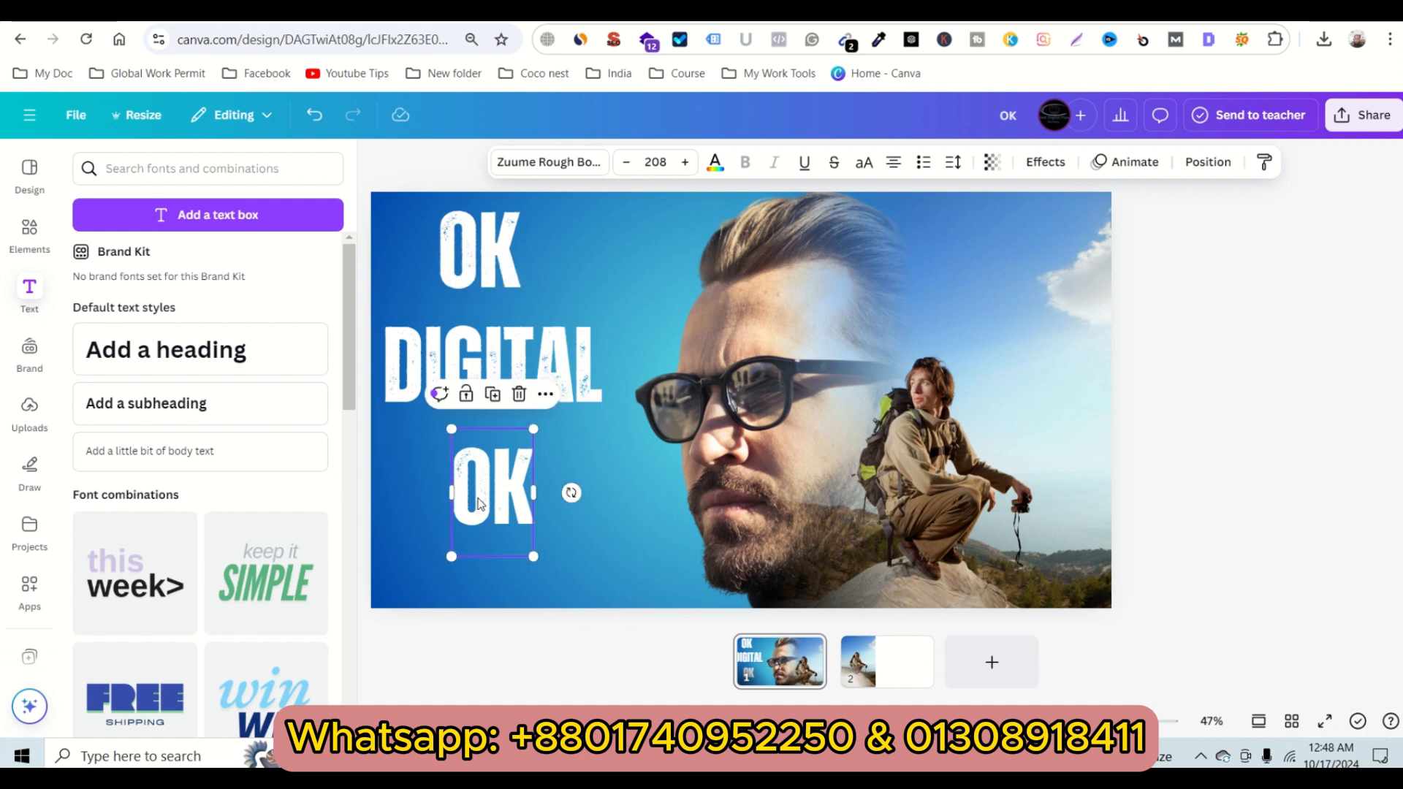
double_click(479, 498)
text(CONSULTANT)
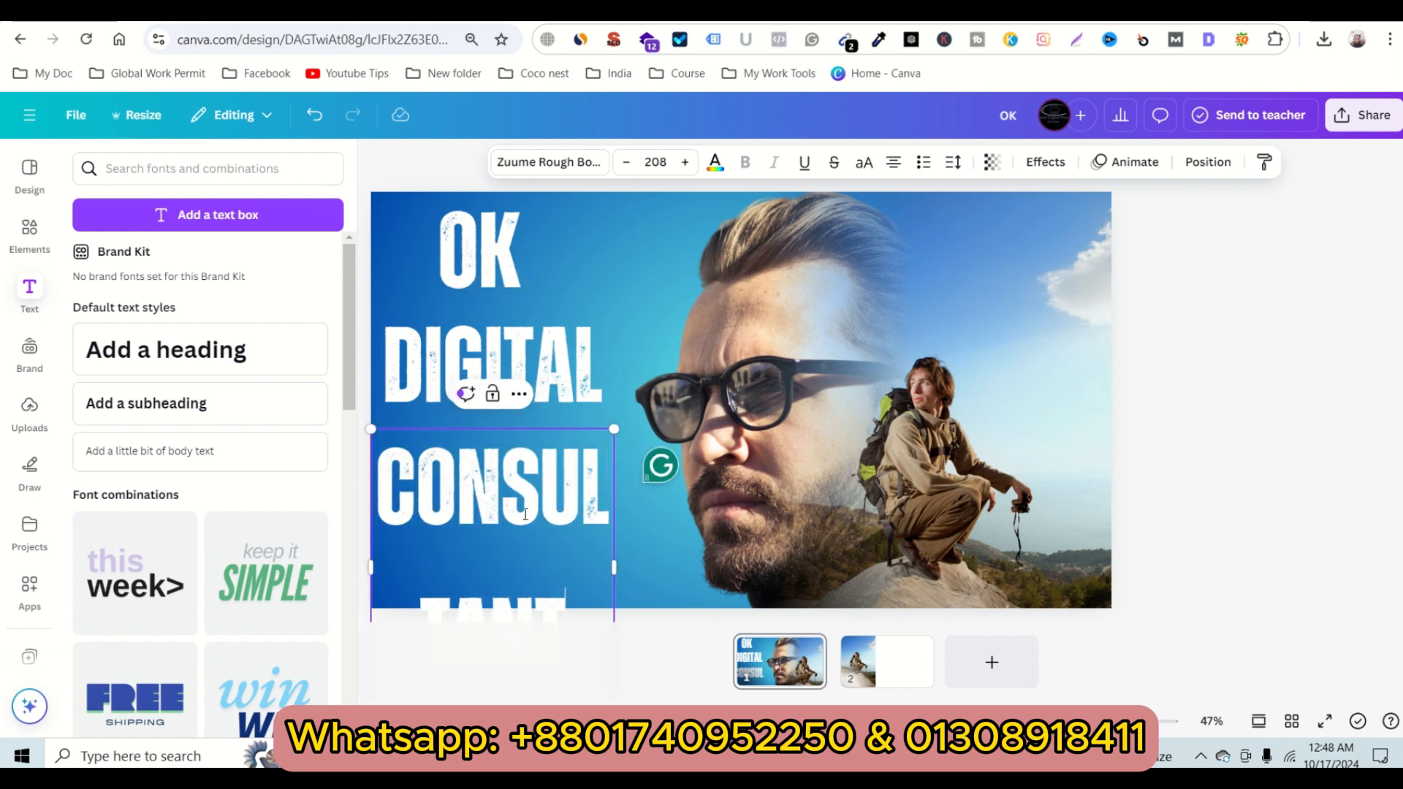
drag(614, 567, 776, 511)
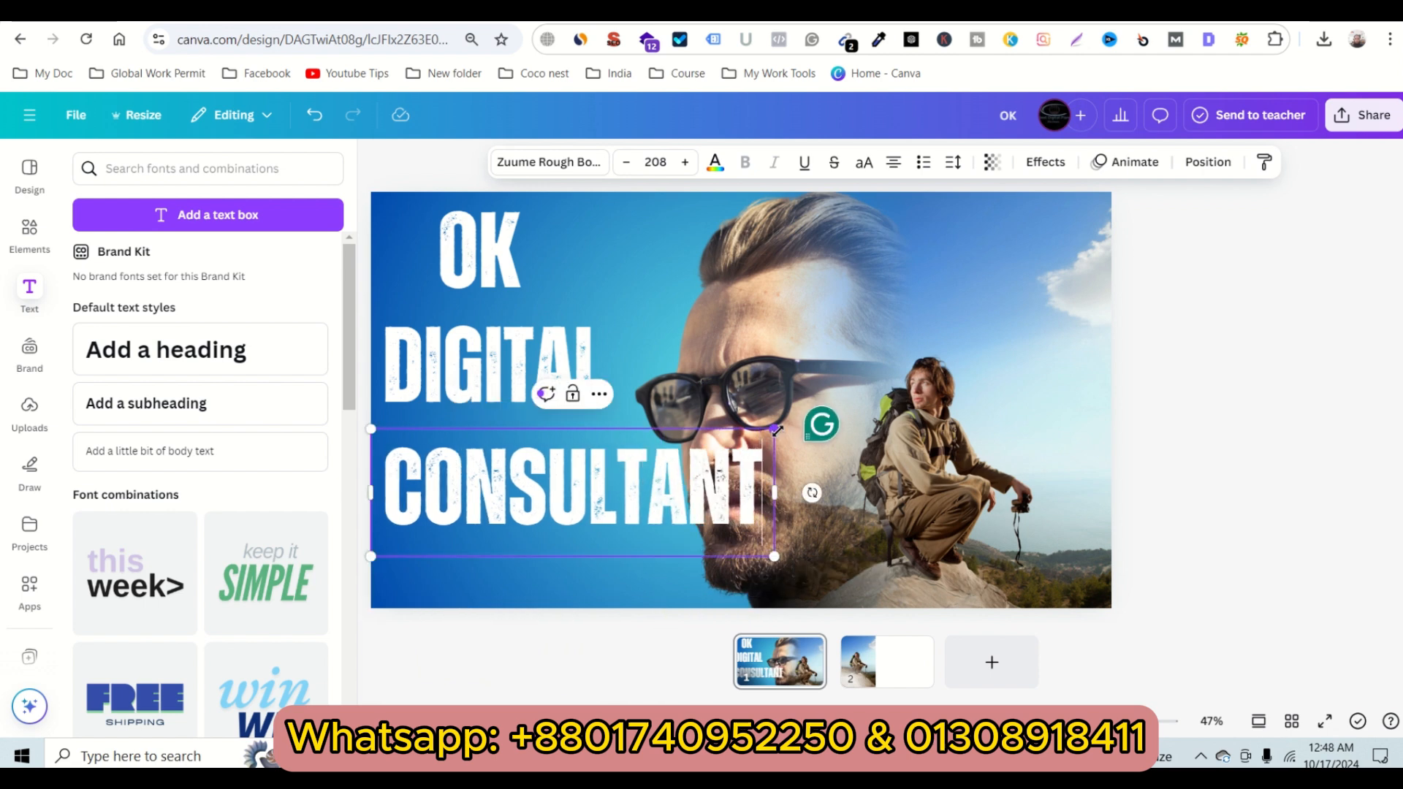
drag(763, 438, 671, 463)
click(512, 370)
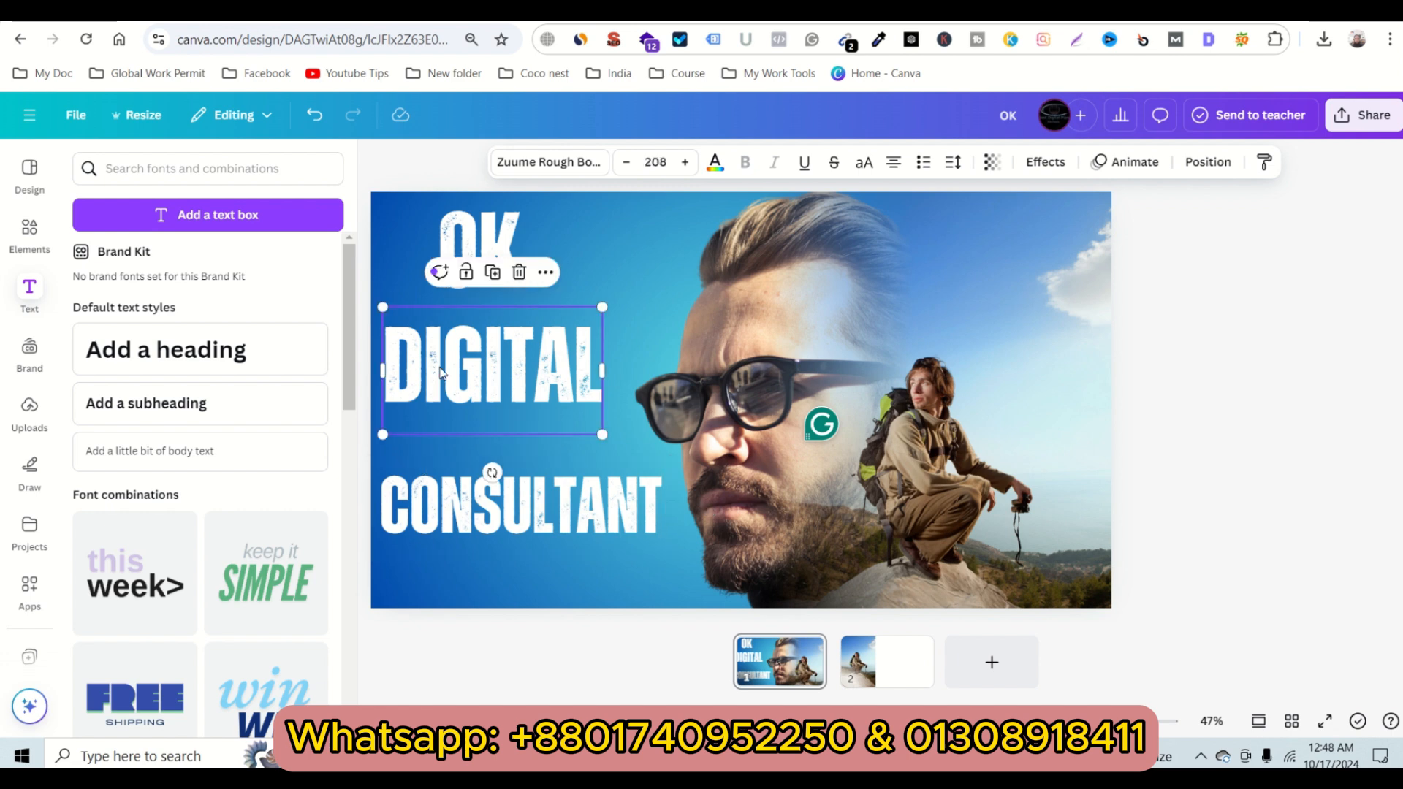